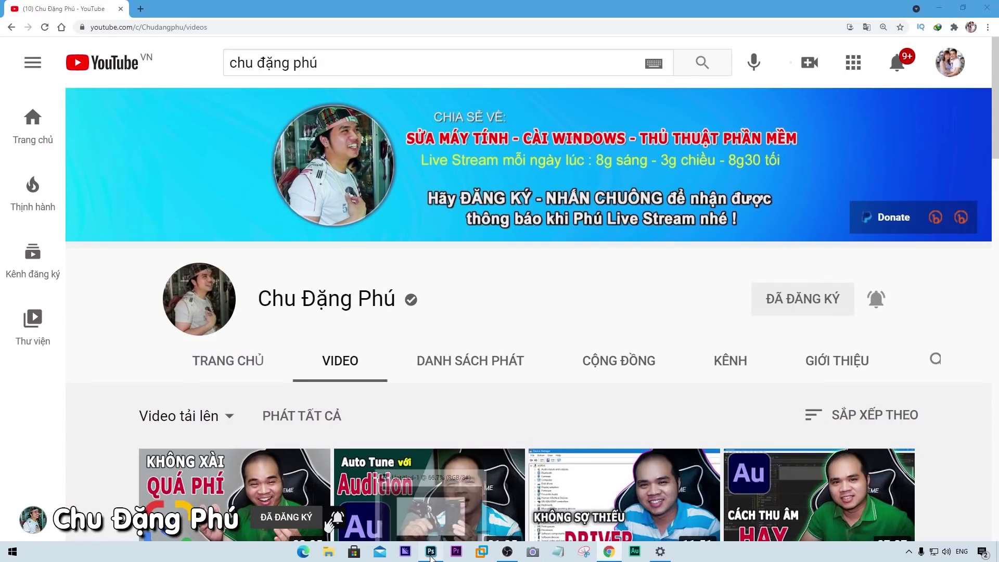
- Minimize the blank Untitled-1 Photoshop document and return to Chrome with a new tab
{"action": "left_click", "coordinate": [431, 554]}
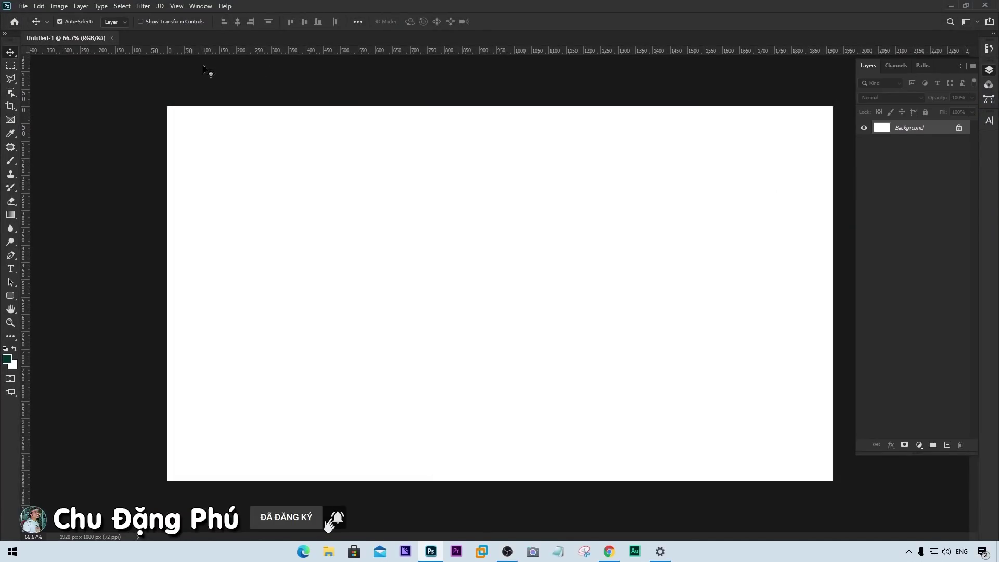
{"action": "left_click", "coordinate": [949, 6]}
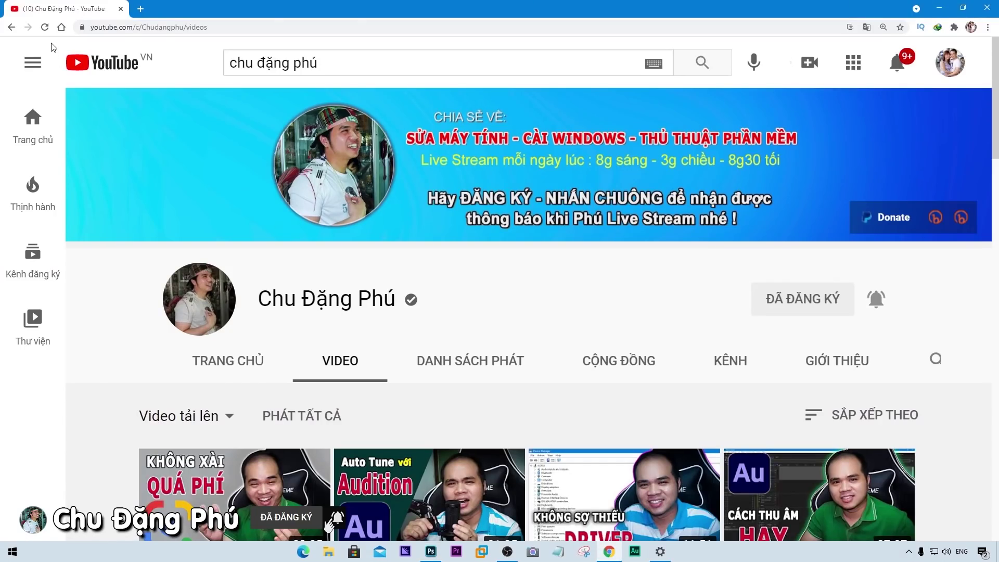
{"action": "left_click", "coordinate": [141, 8]}
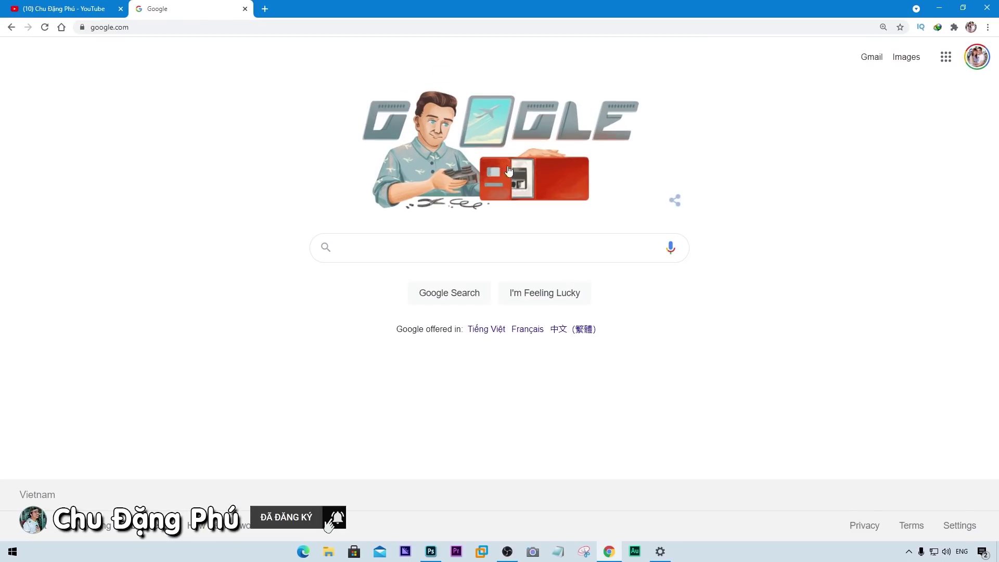
- Search Google for 'photopea' and open the Photopea website from the results
{"action": "left_click", "coordinate": [473, 239]}
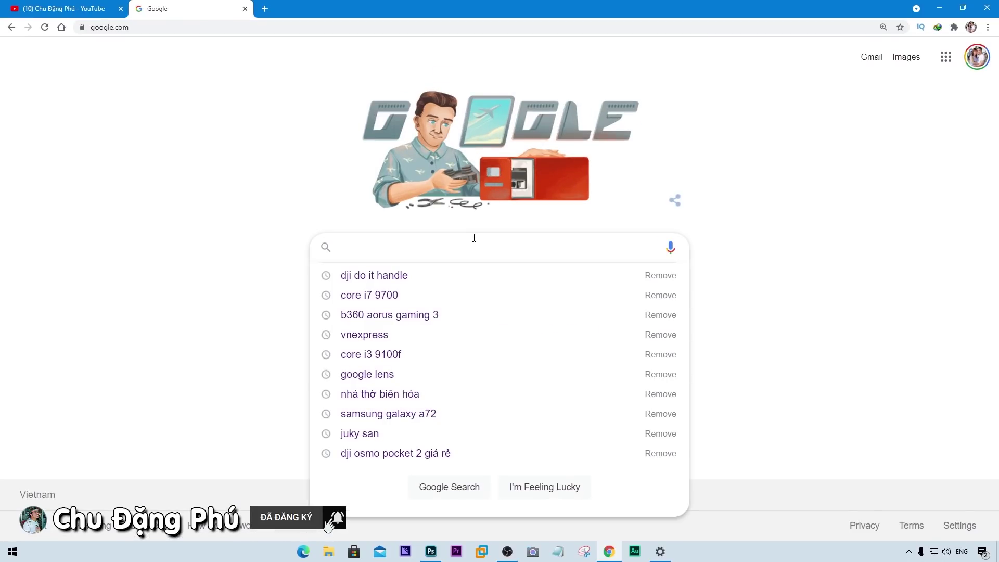
{"action": "type", "text": "pho"}
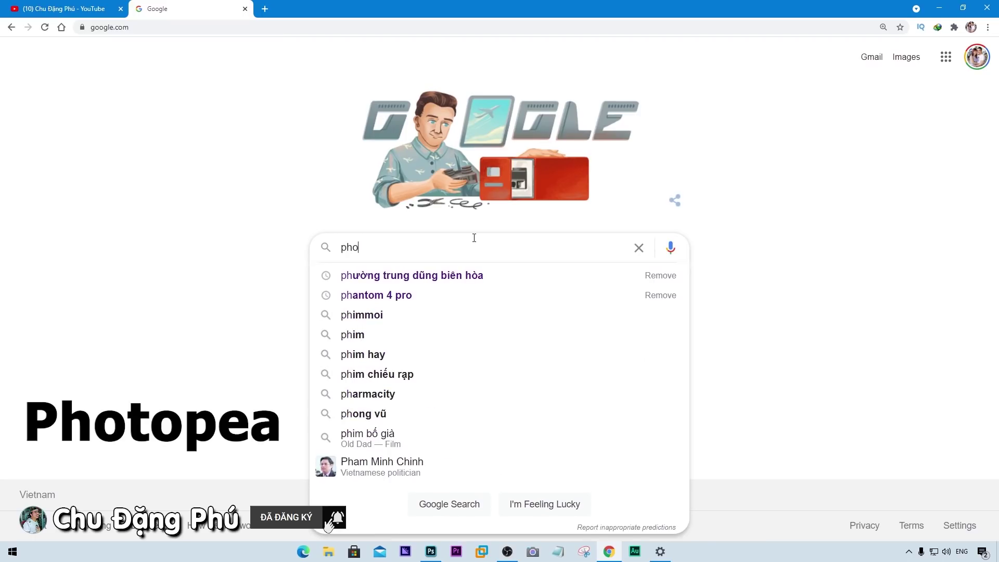
{"action": "type", "text": "topea"}
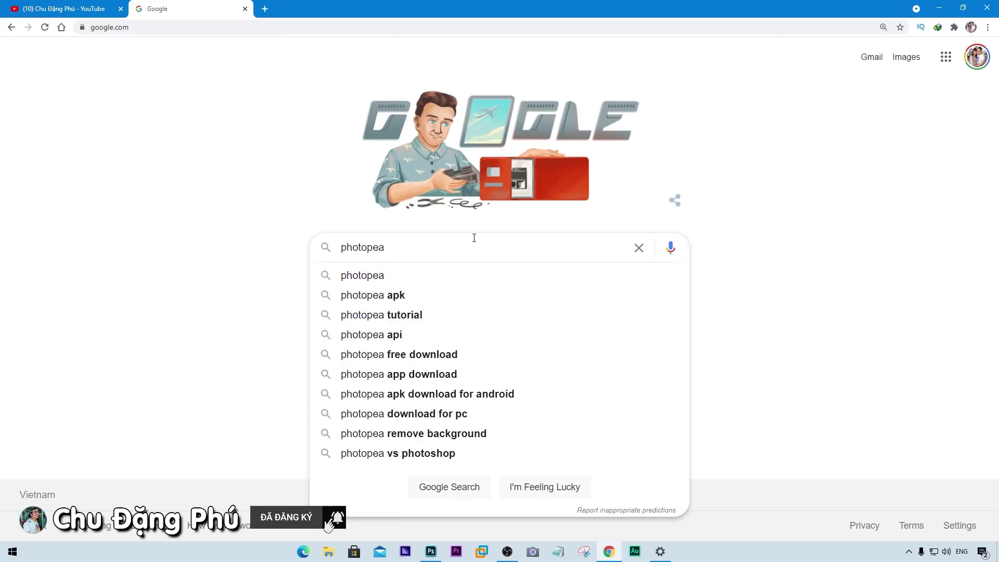
{"action": "key", "text": "Return"}
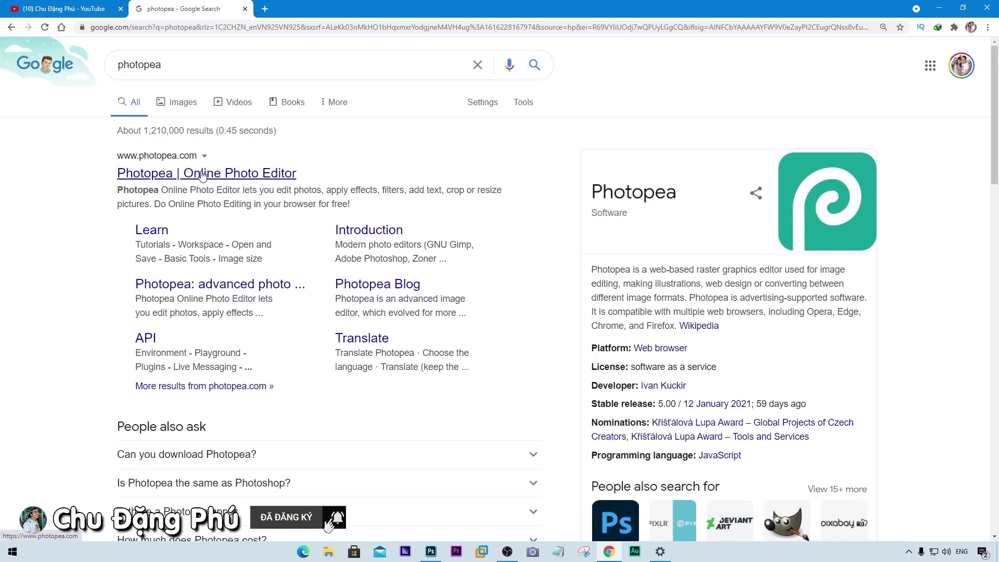
{"action": "left_click", "coordinate": [204, 174]}
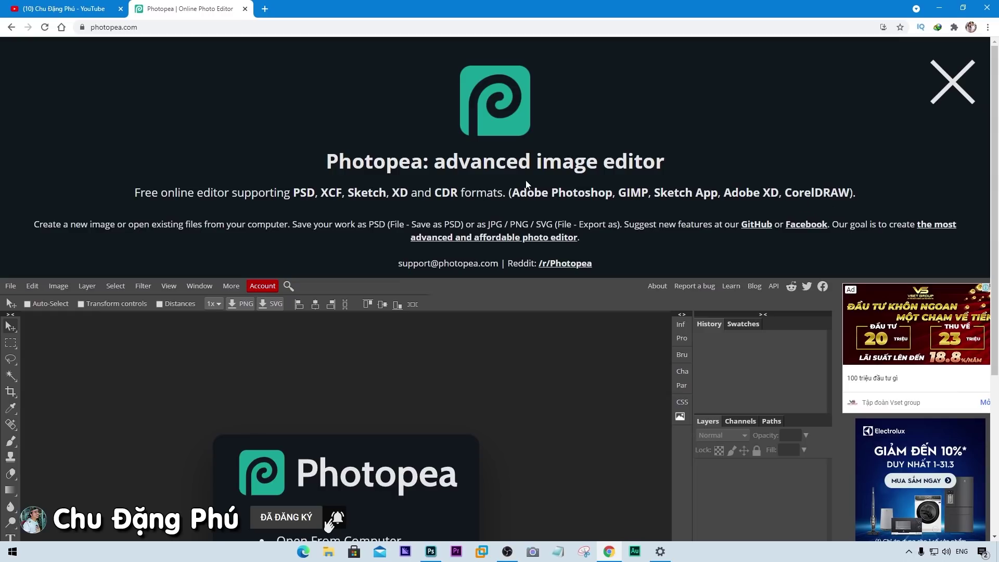
- Scroll down so the Photopea editor workspace and its start panel fill the window
{"action": "scroll", "coordinate": [526, 180], "scroll_direction": "down", "scroll_amount": 5}
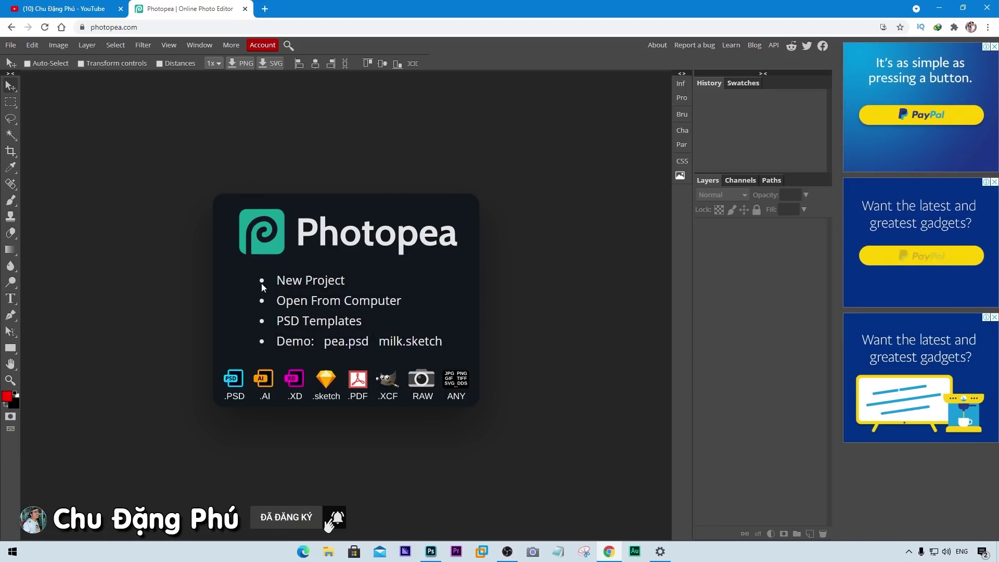
- Set up a new project named test, 1920 x 1080 px, with a White background
{"action": "left_click", "coordinate": [320, 286]}
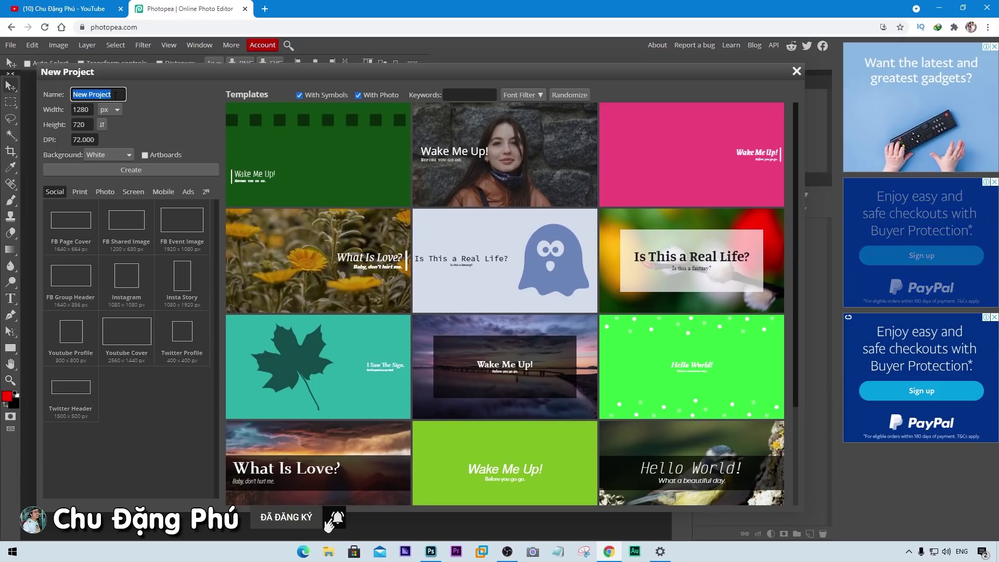
{"action": "type", "text": "test"}
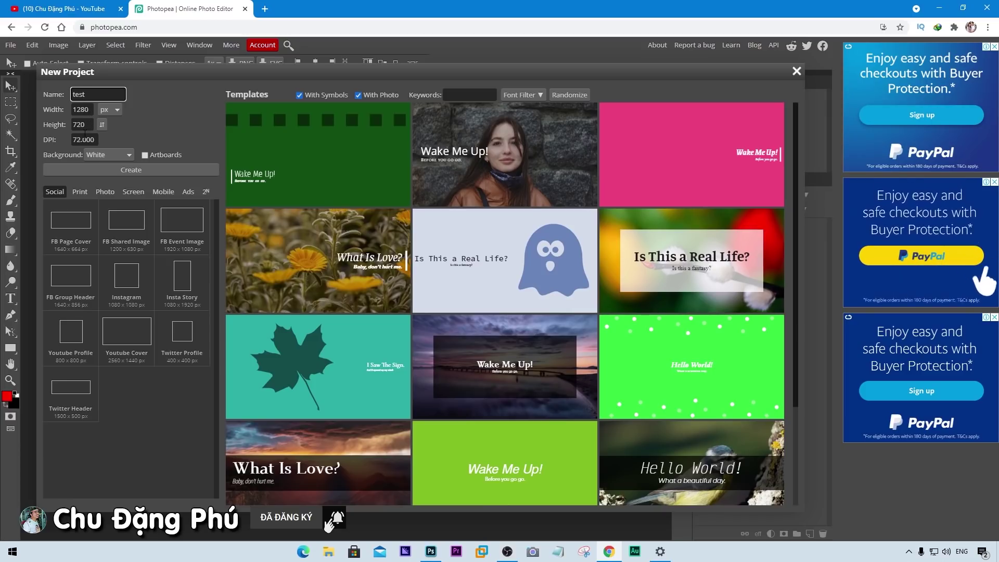
{"action": "key", "text": "Tab"}
{"action": "type", "text": "1920"}
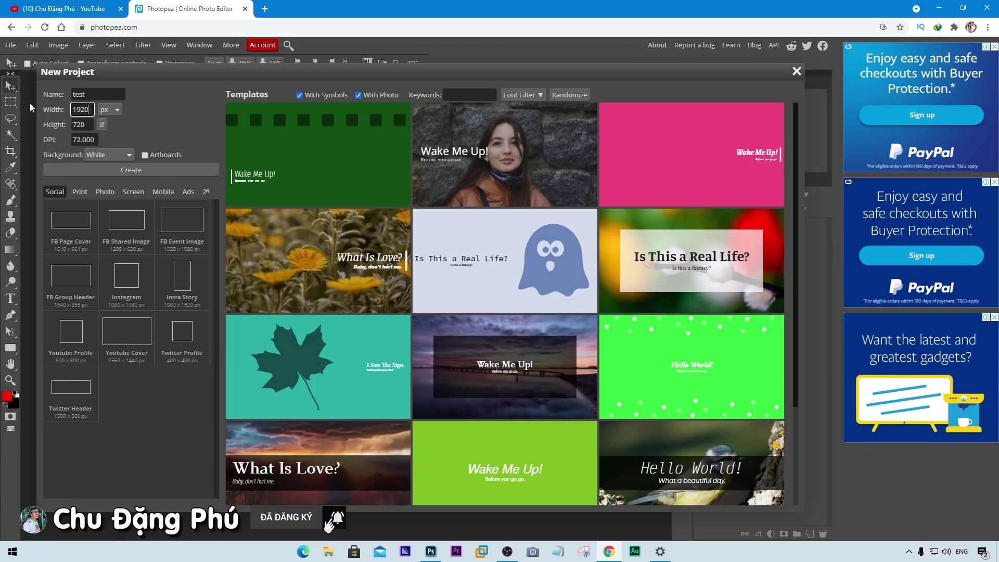
{"action": "key", "text": "Tab"}
{"action": "type", "text": "1"}
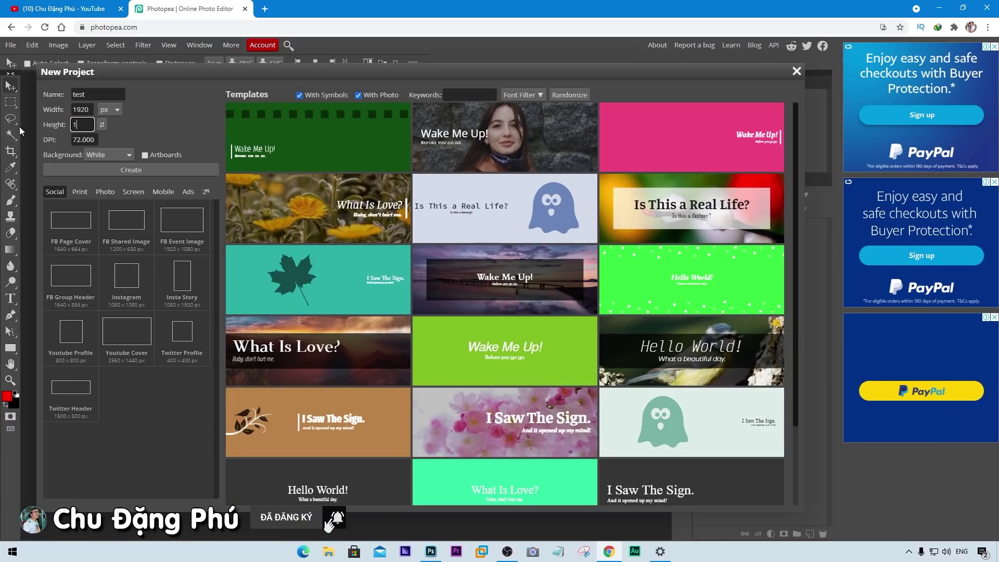
{"action": "type", "text": "080"}
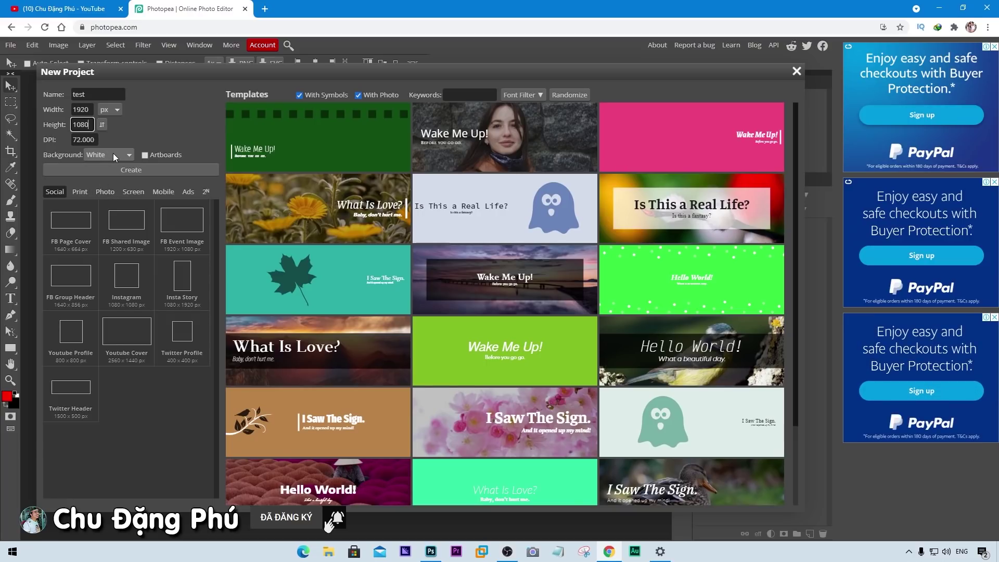
{"action": "left_click", "coordinate": [129, 155]}
{"action": "left_click", "coordinate": [177, 120]}
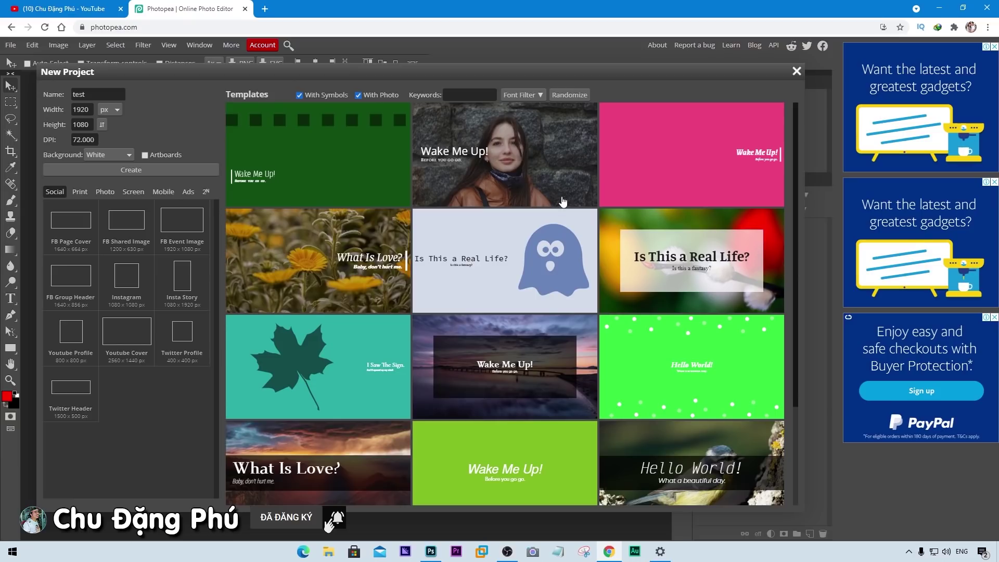
- Scroll down the New Project dialog and create the 1920 x 1080 test document
{"action": "scroll", "coordinate": [529, 251], "scroll_direction": "down", "scroll_amount": 3}
{"action": "scroll", "coordinate": [530, 251], "scroll_direction": "down", "scroll_amount": 3}
{"action": "scroll", "coordinate": [530, 252], "scroll_direction": "down", "scroll_amount": 3}
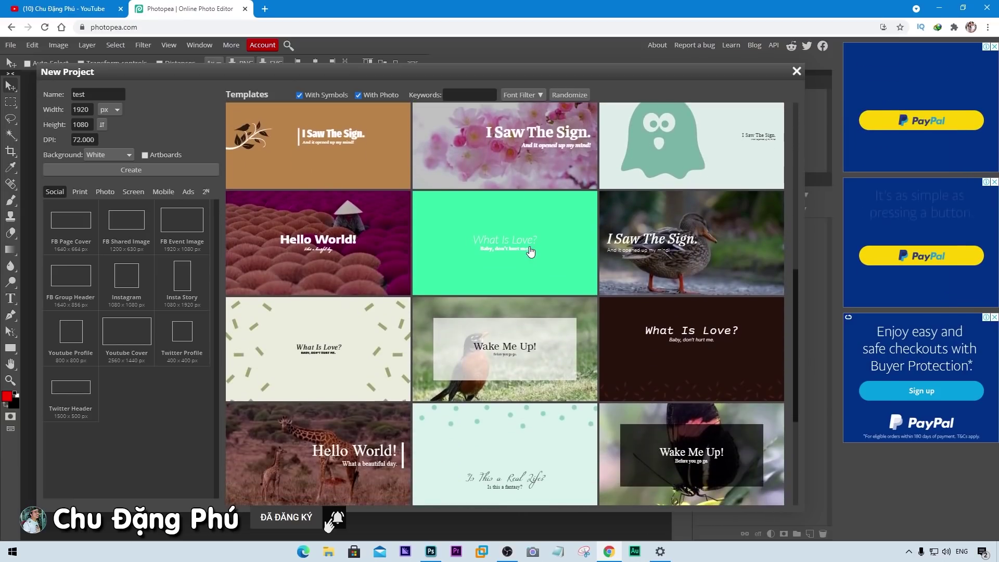
{"action": "scroll", "coordinate": [530, 251], "scroll_direction": "down", "scroll_amount": 1}
{"action": "scroll", "coordinate": [530, 252], "scroll_direction": "down", "scroll_amount": 2}
{"action": "scroll", "coordinate": [530, 251], "scroll_direction": "down", "scroll_amount": 1}
{"action": "scroll", "coordinate": [530, 252], "scroll_direction": "down", "scroll_amount": 3}
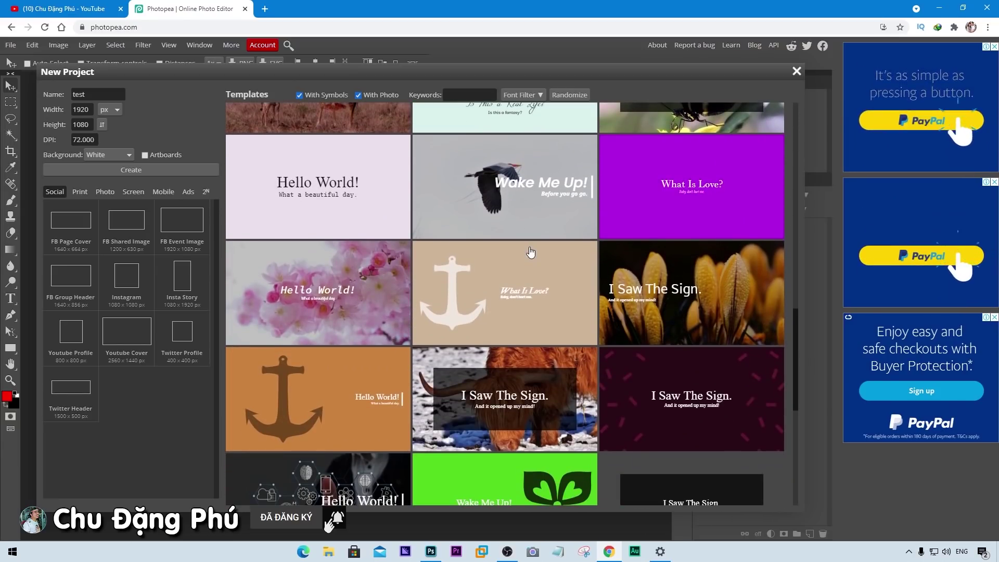
{"action": "scroll", "coordinate": [530, 252], "scroll_direction": "down", "scroll_amount": 3}
{"action": "scroll", "coordinate": [530, 251], "scroll_direction": "down", "scroll_amount": 4}
{"action": "scroll", "coordinate": [530, 252], "scroll_direction": "up", "scroll_amount": 4}
{"action": "scroll", "coordinate": [530, 252], "scroll_direction": "down", "scroll_amount": 3}
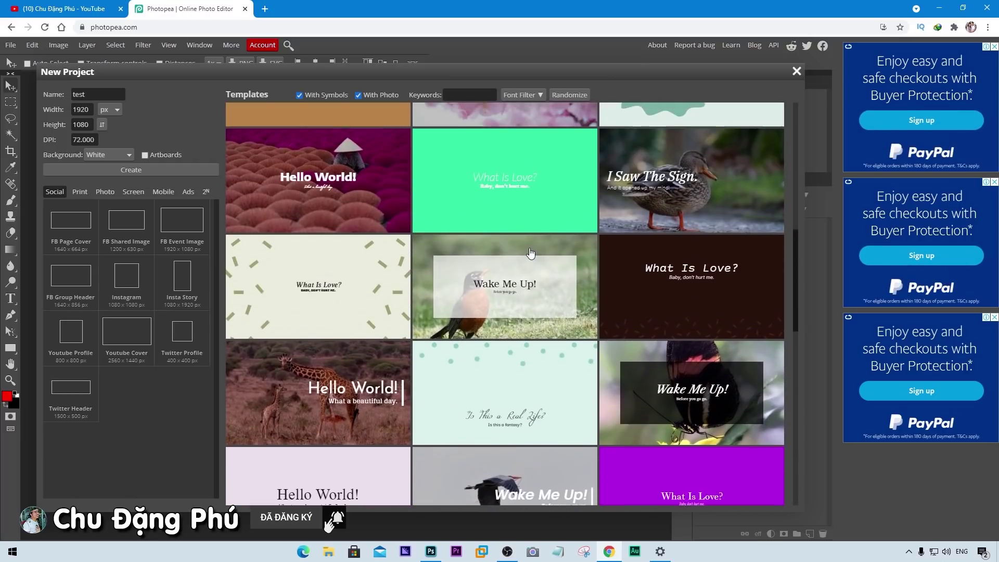
{"action": "scroll", "coordinate": [530, 252], "scroll_direction": "down", "scroll_amount": 3}
{"action": "scroll", "coordinate": [530, 252], "scroll_direction": "down", "scroll_amount": 3}
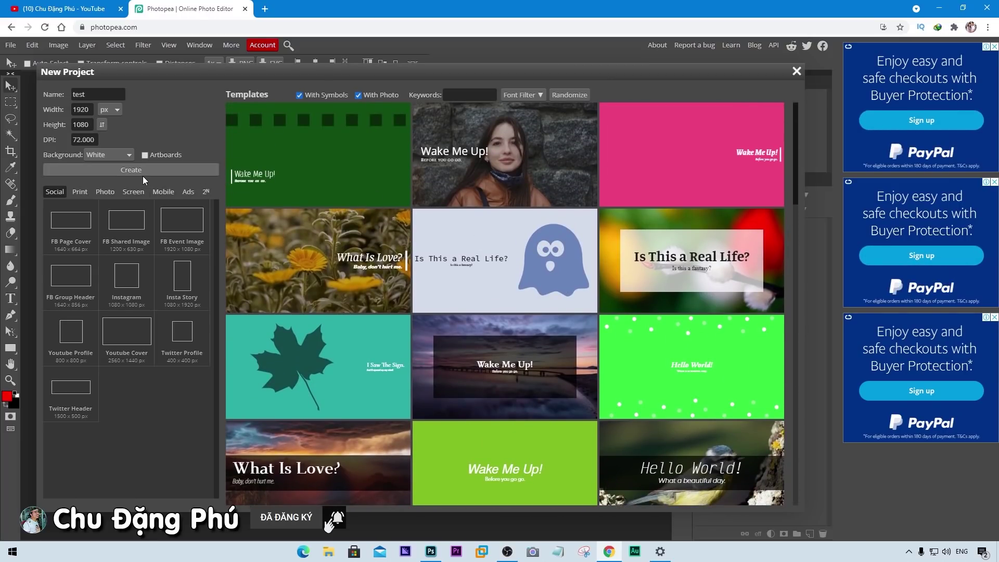
{"action": "left_click", "coordinate": [151, 170]}
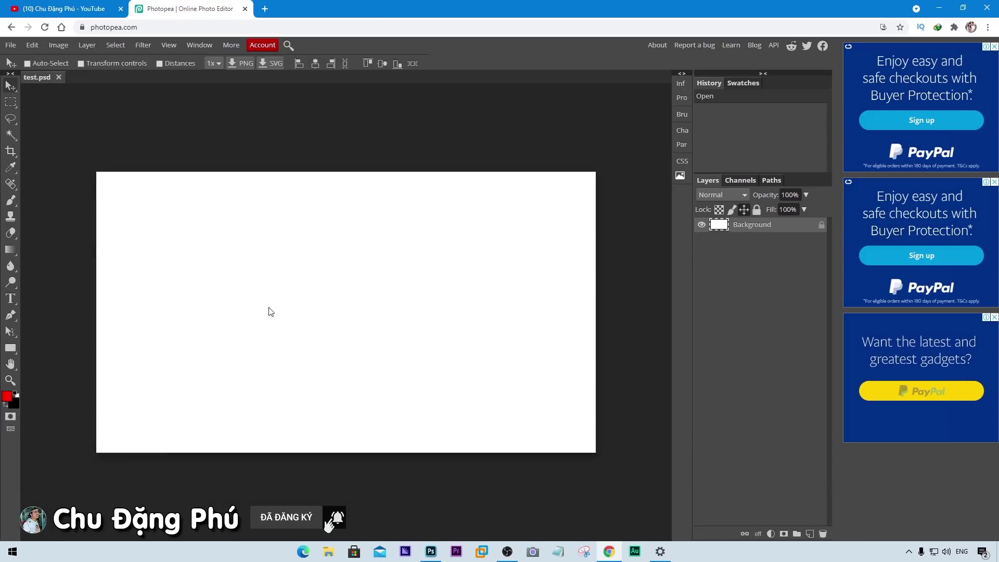
- Check the document's Image Size and dismiss it without changes
{"action": "left_click", "coordinate": [60, 45]}
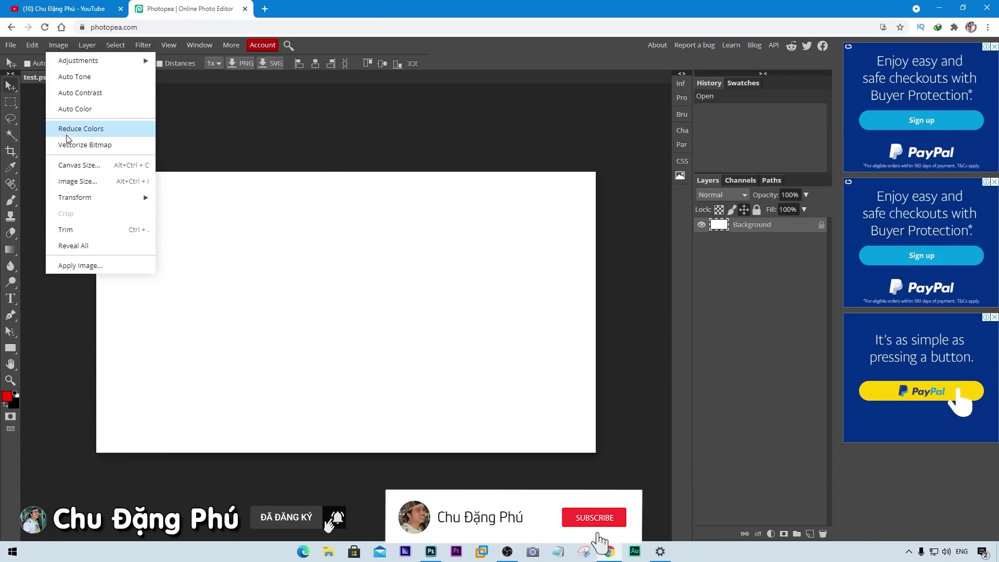
{"action": "left_click", "coordinate": [77, 184]}
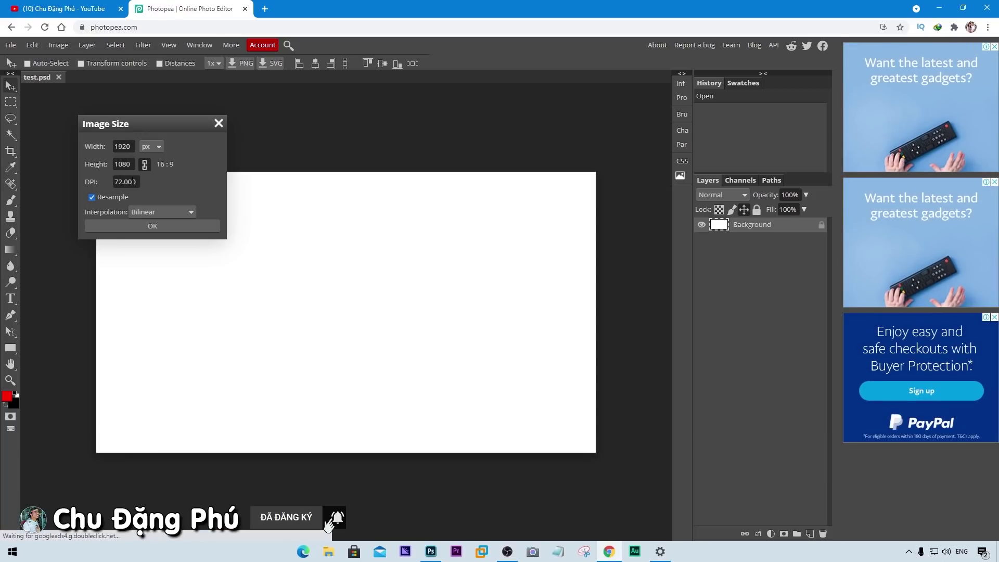
{"action": "left_click", "coordinate": [218, 123]}
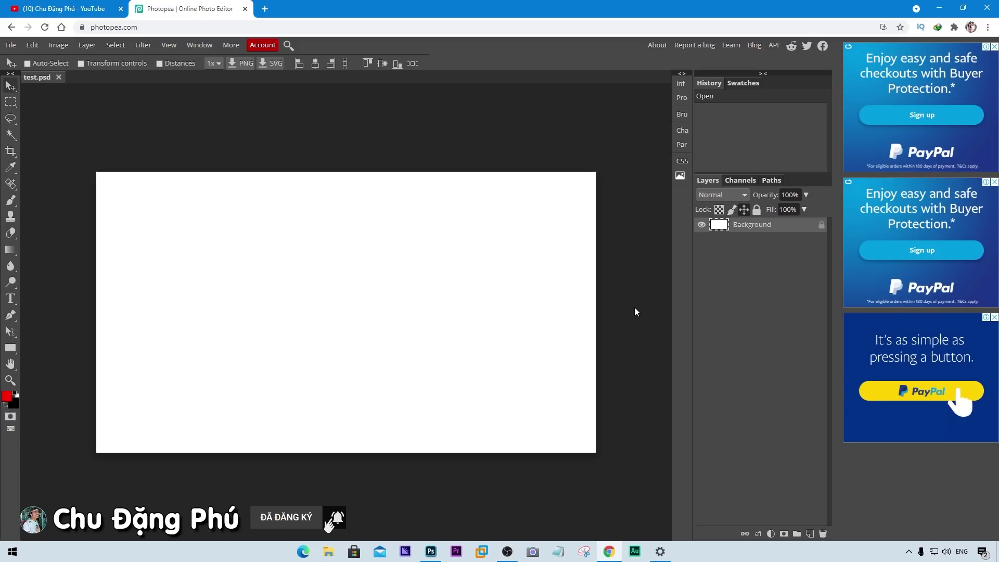
- Review the editor Preferences (Guides on, Grid off, 20-pixel gap) and close them
{"action": "left_click", "coordinate": [32, 46]}
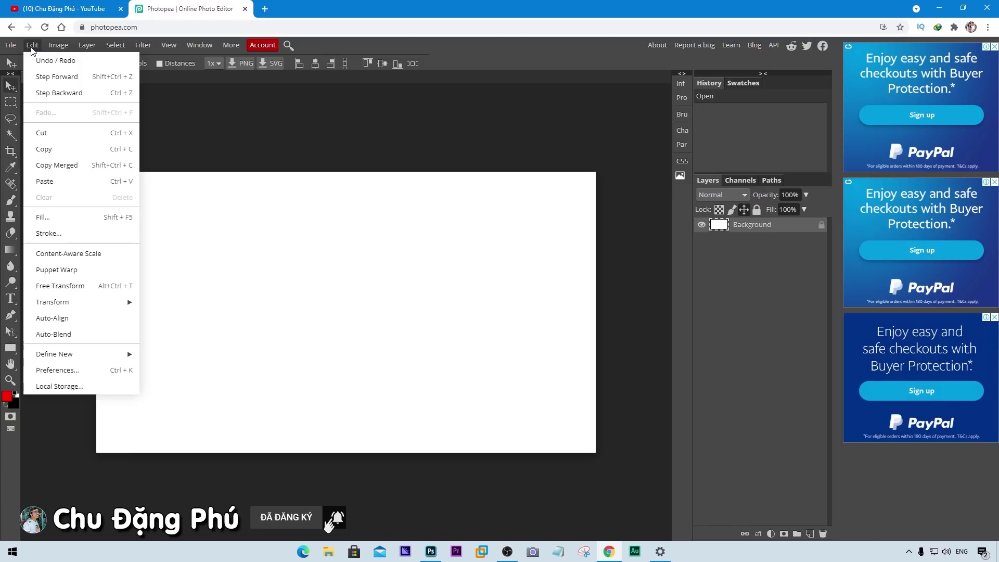
{"action": "left_click", "coordinate": [91, 373]}
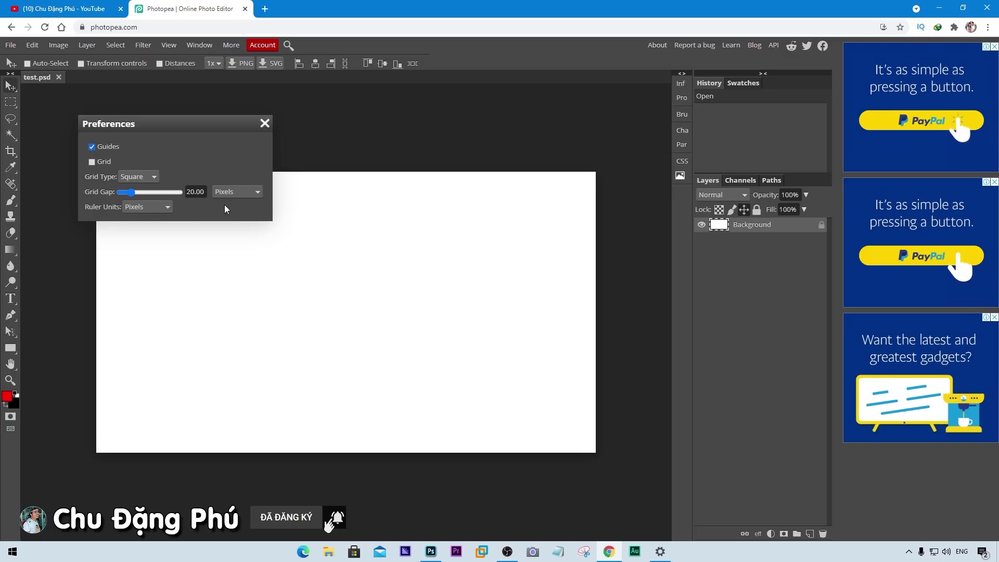
{"action": "left_click", "coordinate": [265, 124]}
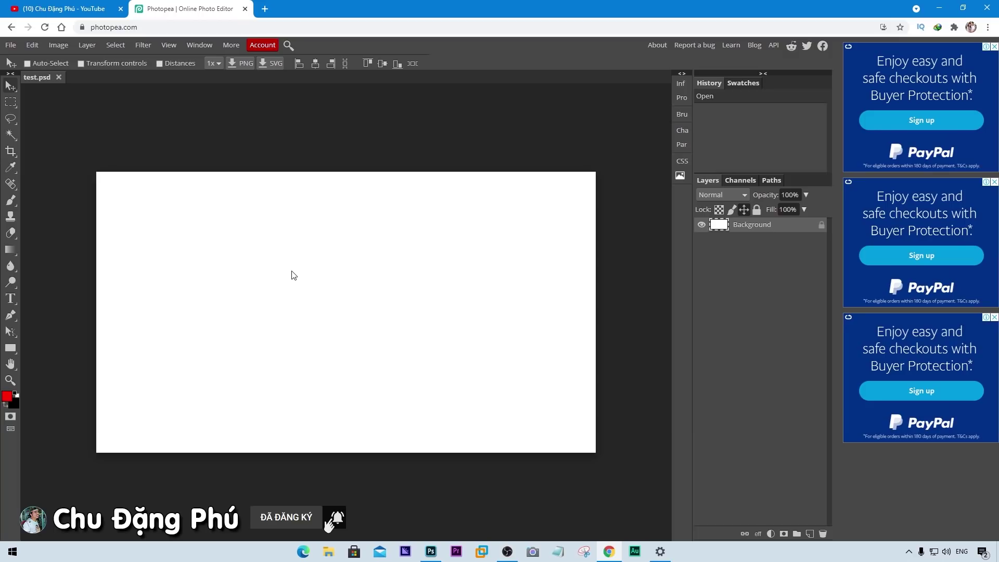
{"action": "left_click", "coordinate": [66, 12]}
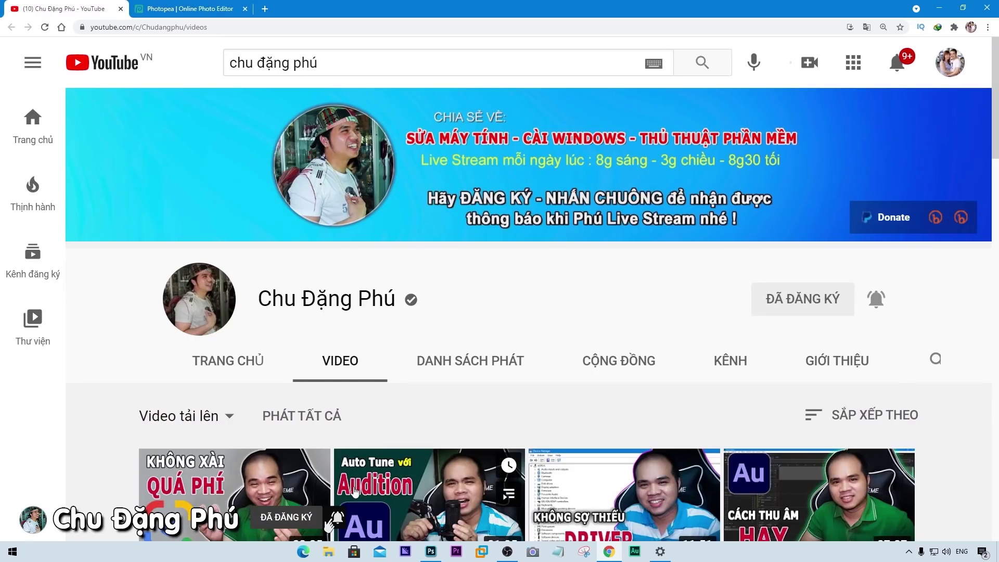
{"action": "scroll", "coordinate": [261, 472], "scroll_direction": "down", "scroll_amount": 3}
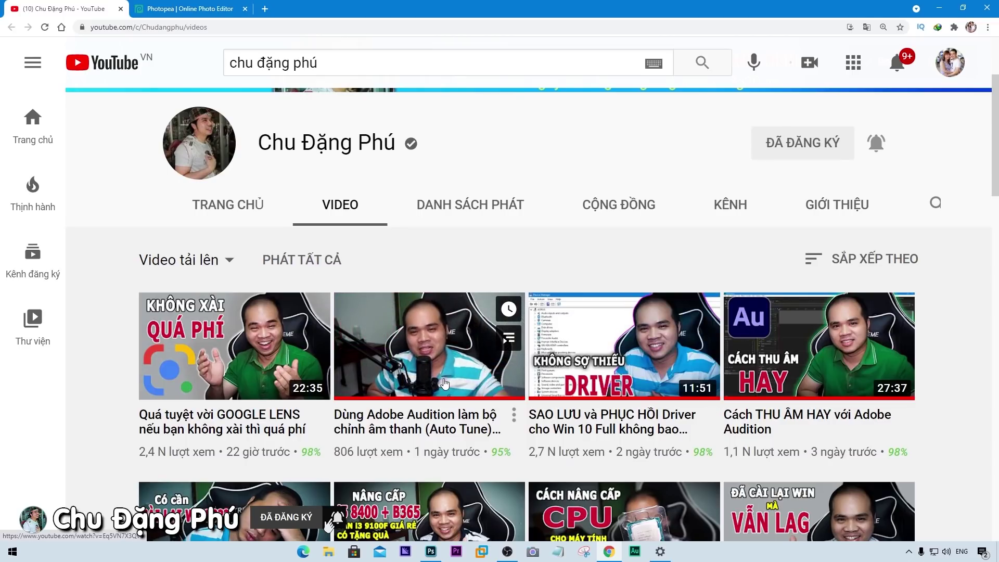
{"action": "scroll", "coordinate": [405, 349], "scroll_direction": "up", "scroll_amount": 3}
{"action": "left_click", "coordinate": [187, 8]}
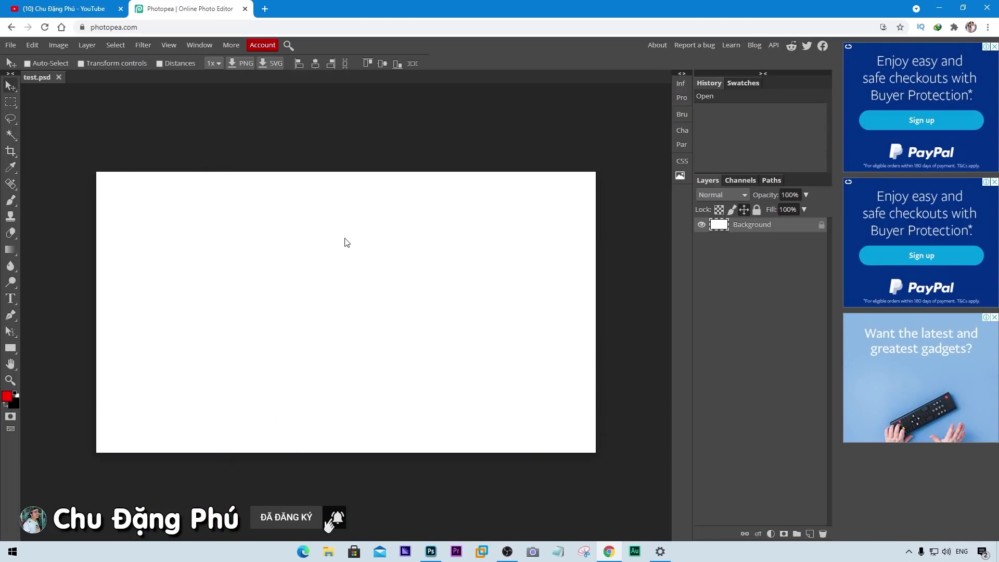
- Place WIN_20210319_15_41_46_Pro from Pictures > Camera Roll onto test.psd
{"action": "left_click", "coordinate": [10, 45]}
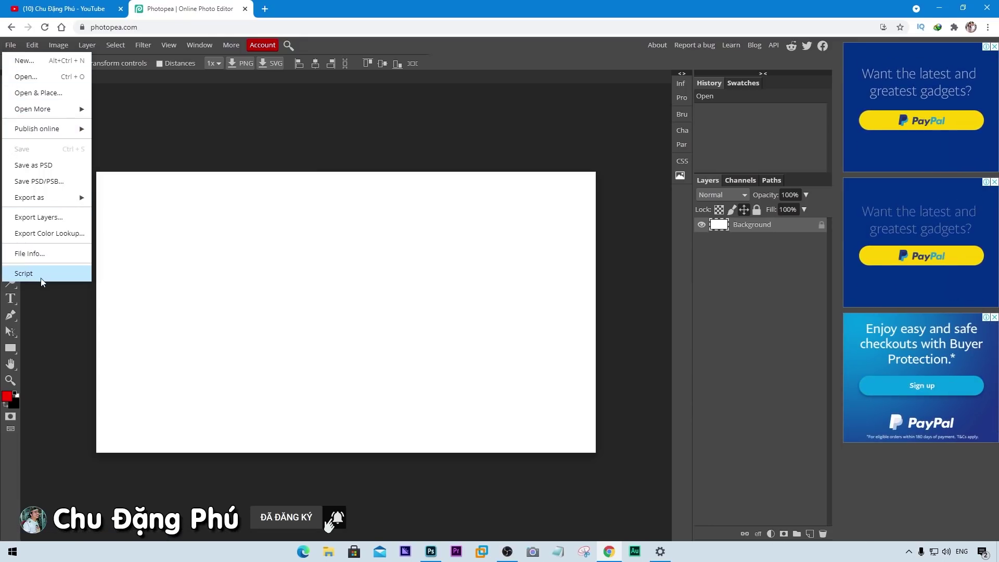
{"action": "left_click", "coordinate": [60, 95]}
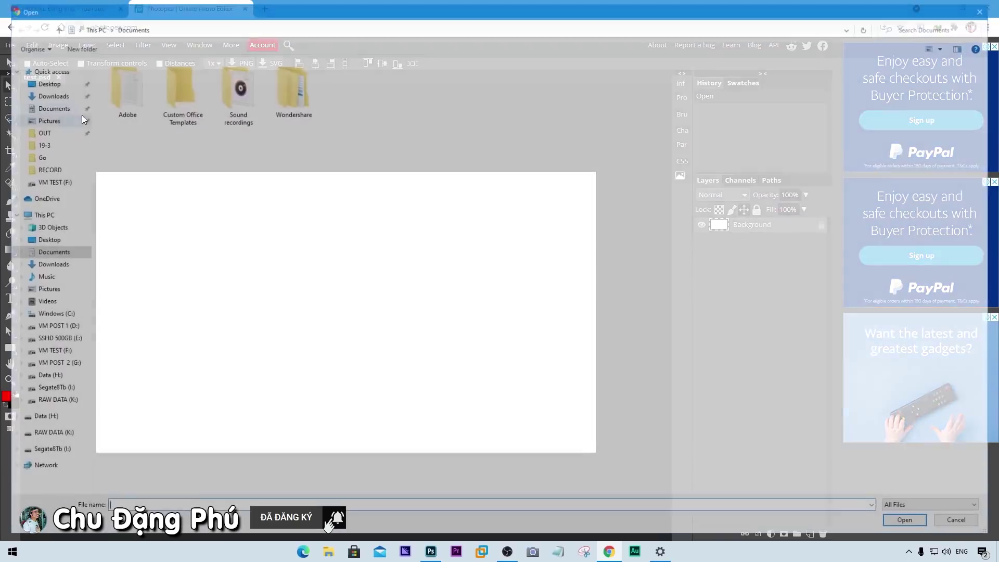
{"action": "left_click", "coordinate": [40, 119]}
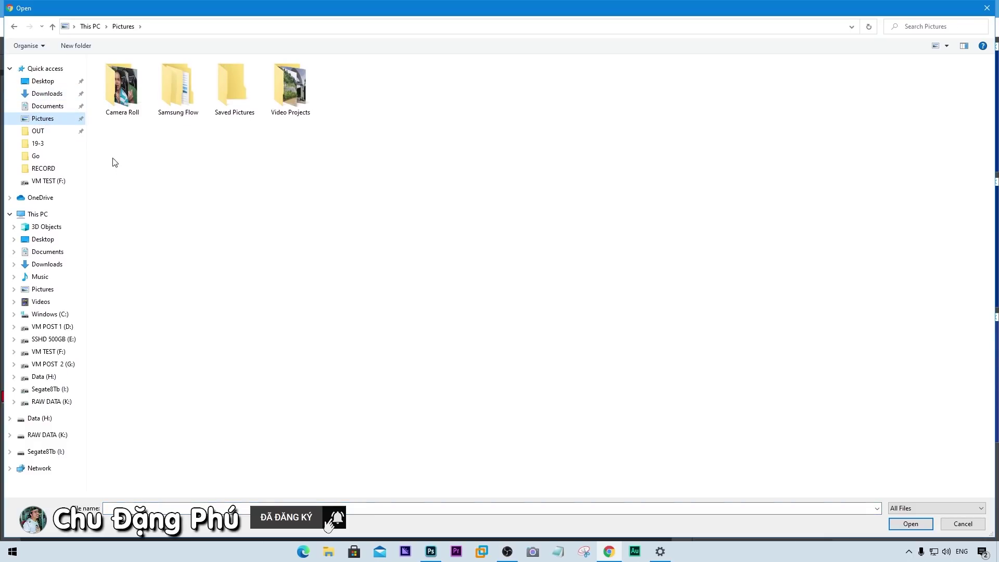
{"action": "double_click", "coordinate": [141, 108]}
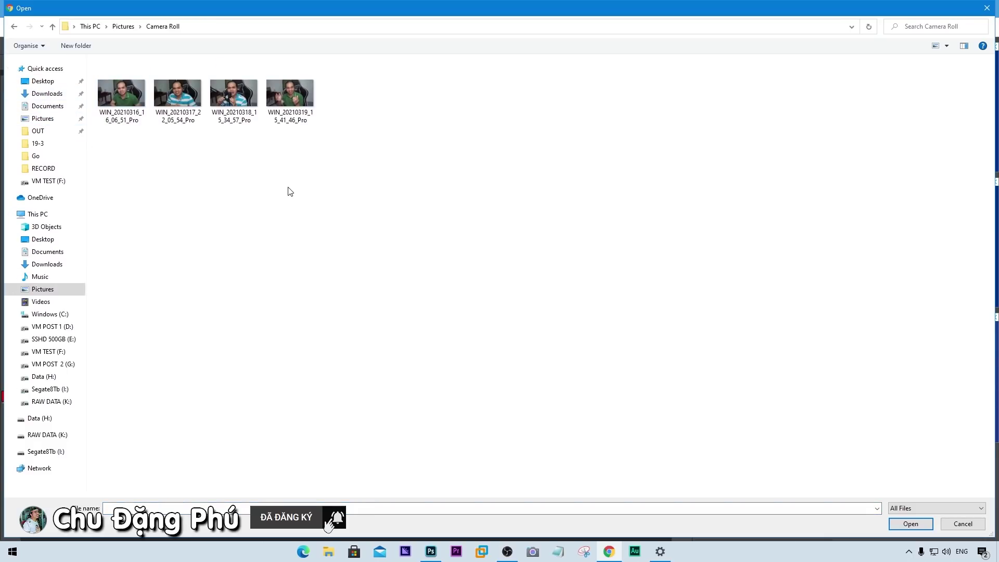
{"action": "left_click", "coordinate": [309, 114]}
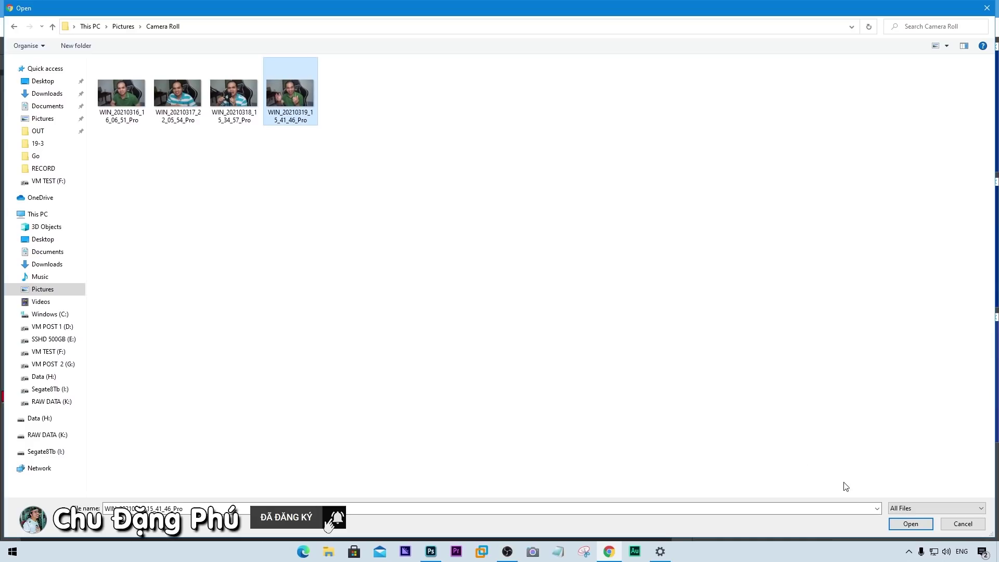
{"action": "left_click", "coordinate": [899, 525]}
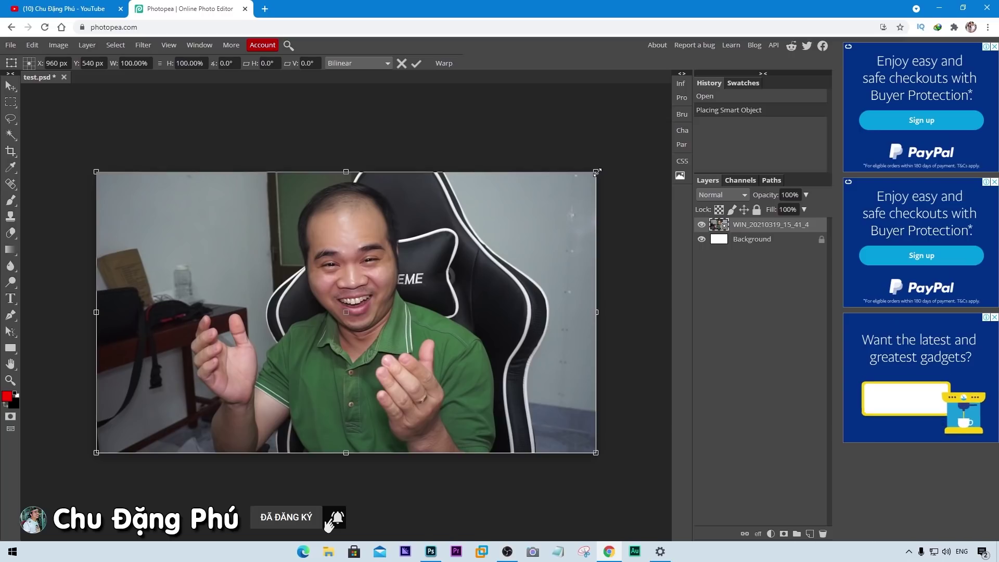
- Enlarge the placed photo to about 108.44%, commit the transform, and fit the canvas in view
{"action": "left_click_drag", "start_coordinate": [598, 172], "coordinate": [614, 164]}
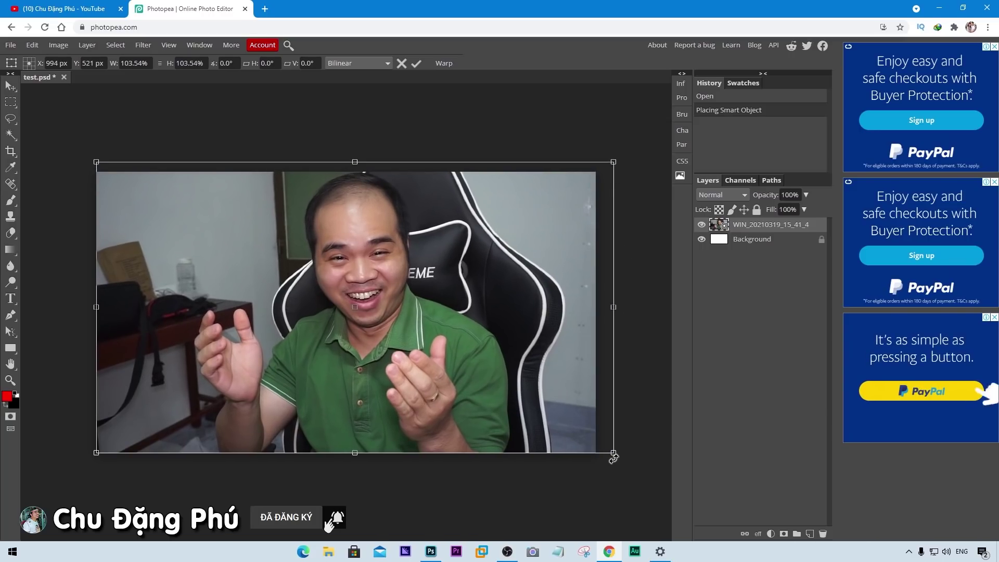
{"action": "left_click_drag", "start_coordinate": [614, 453], "coordinate": [637, 469]}
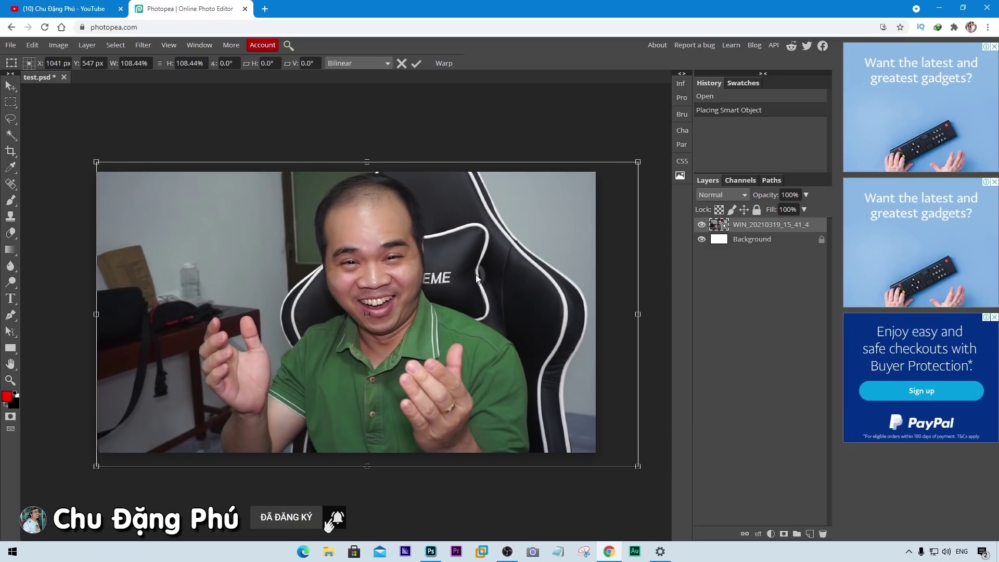
{"action": "left_click", "coordinate": [409, 67]}
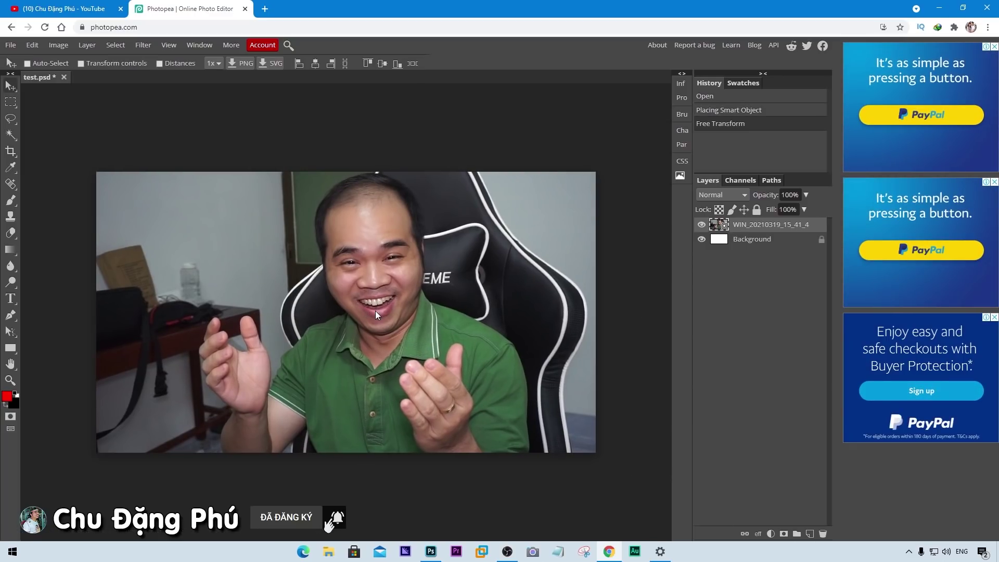
{"action": "double_click", "coordinate": [11, 364]}
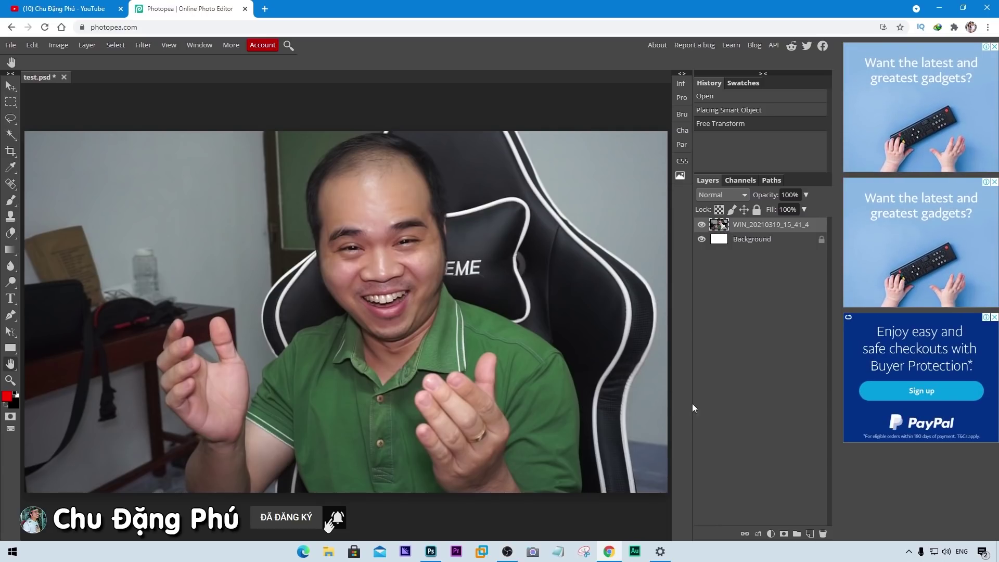
- Add a Levels adjustment with black point 11, midtone 0.95 and white point 229
{"action": "left_click", "coordinate": [774, 533]}
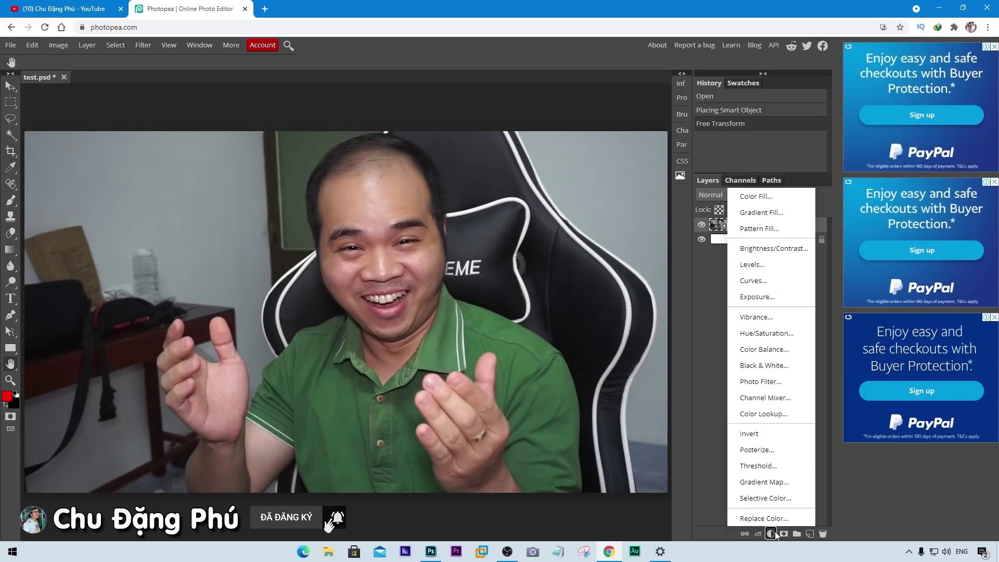
{"action": "left_click", "coordinate": [768, 266]}
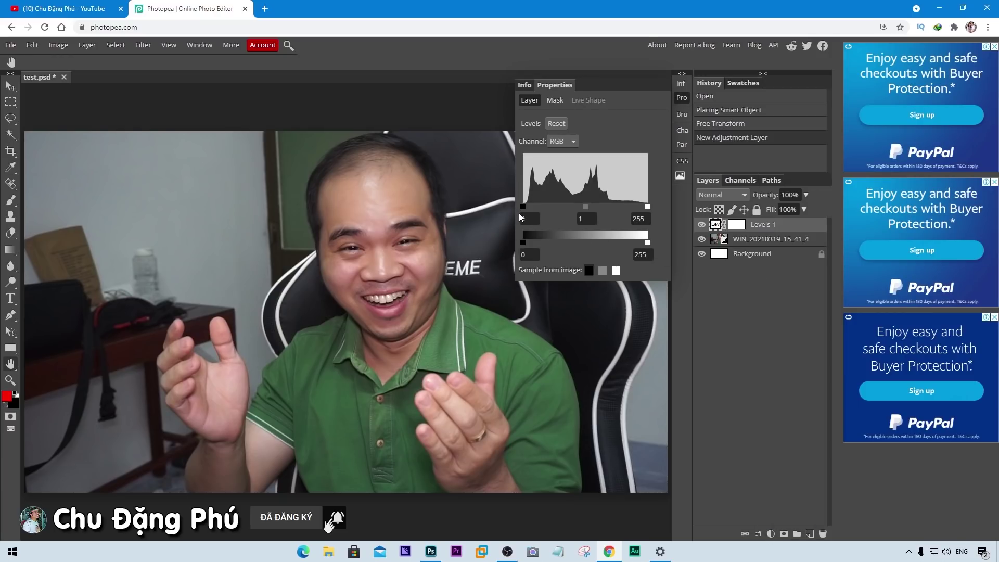
{"action": "left_click_drag", "start_coordinate": [525, 209], "coordinate": [529, 210]}
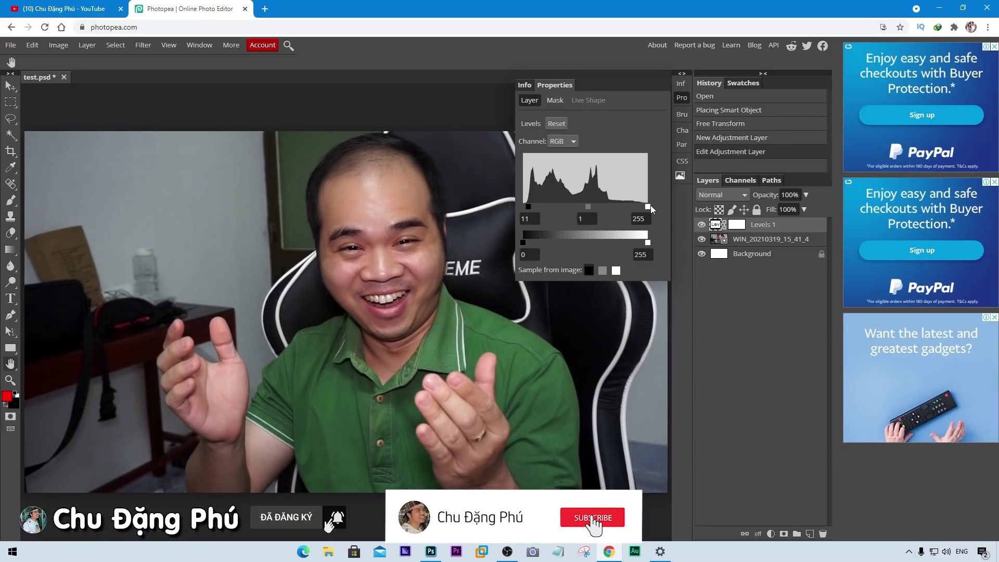
{"action": "left_click_drag", "start_coordinate": [649, 208], "coordinate": [636, 208]}
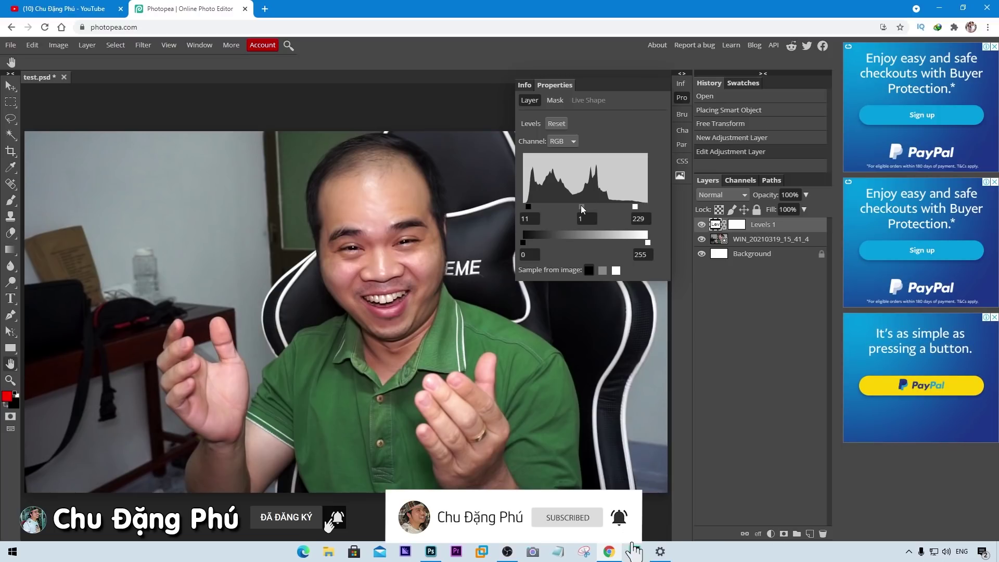
{"action": "left_click_drag", "start_coordinate": [583, 209], "coordinate": [585, 209]}
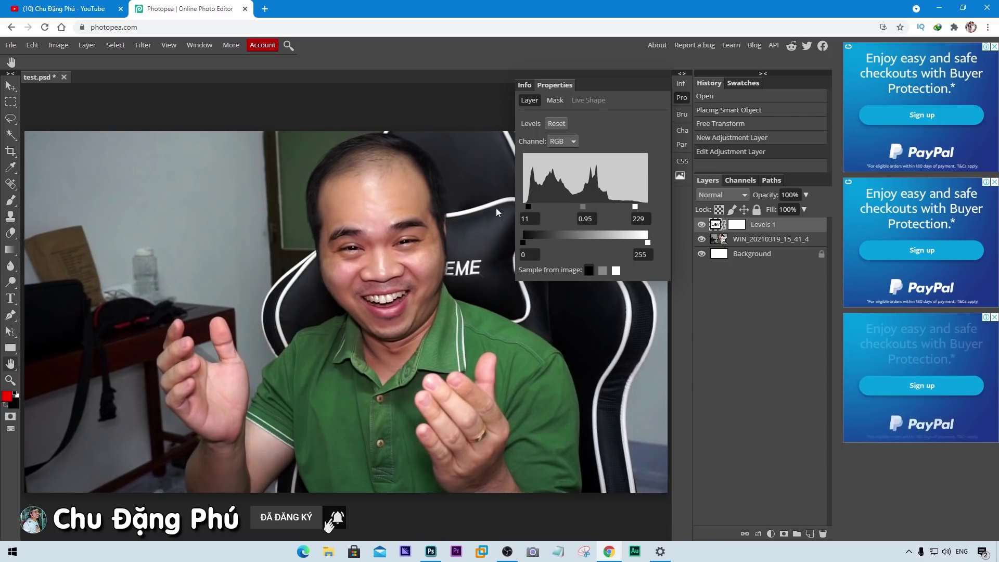
- Compare the Levels effect before and after, then merge it into the photo layer
{"action": "left_click", "coordinate": [702, 224]}
{"action": "left_click", "coordinate": [702, 225]}
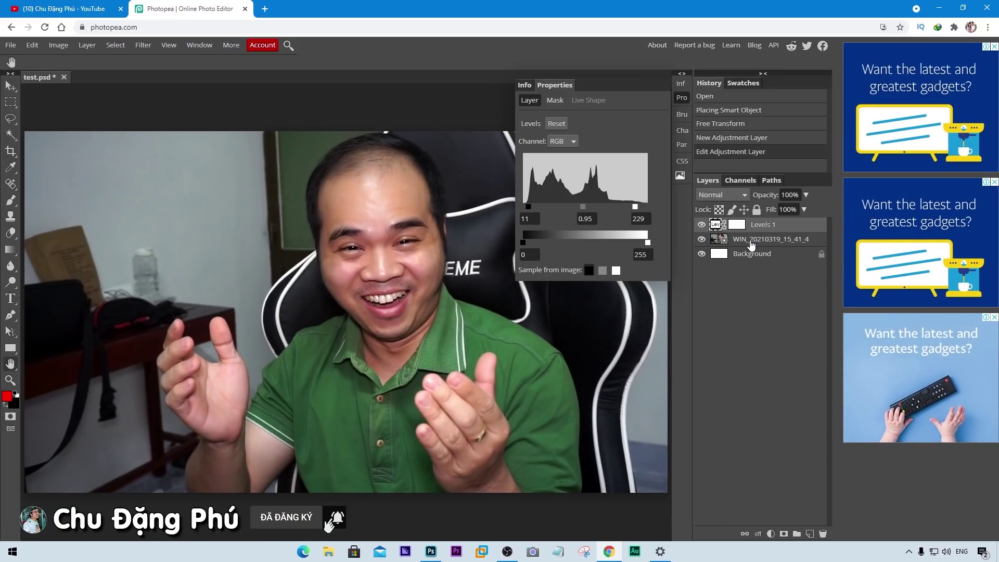
{"action": "left_click", "coordinate": [751, 242]}
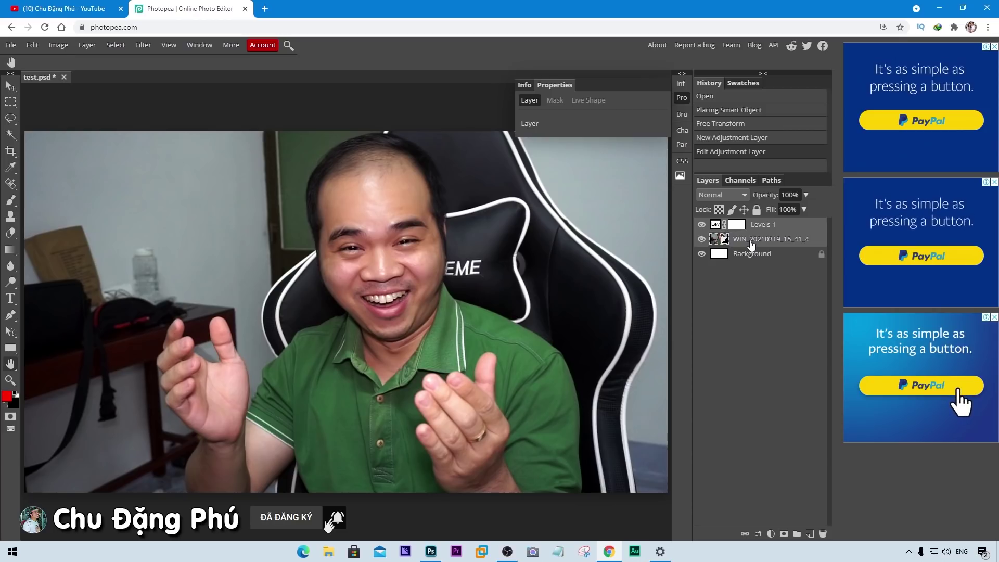
{"action": "key", "text": "ctrl+e"}
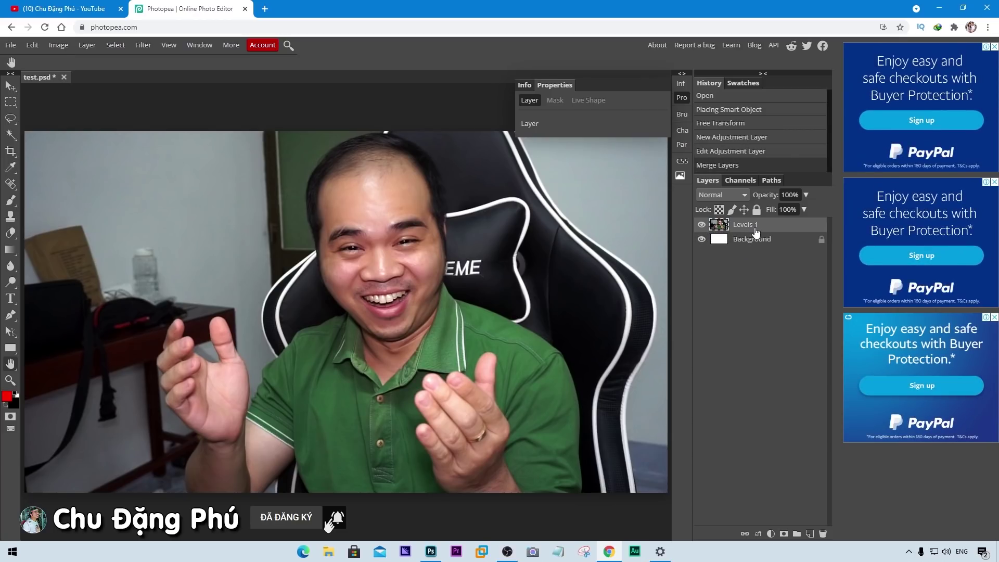
{"action": "left_click", "coordinate": [769, 533]}
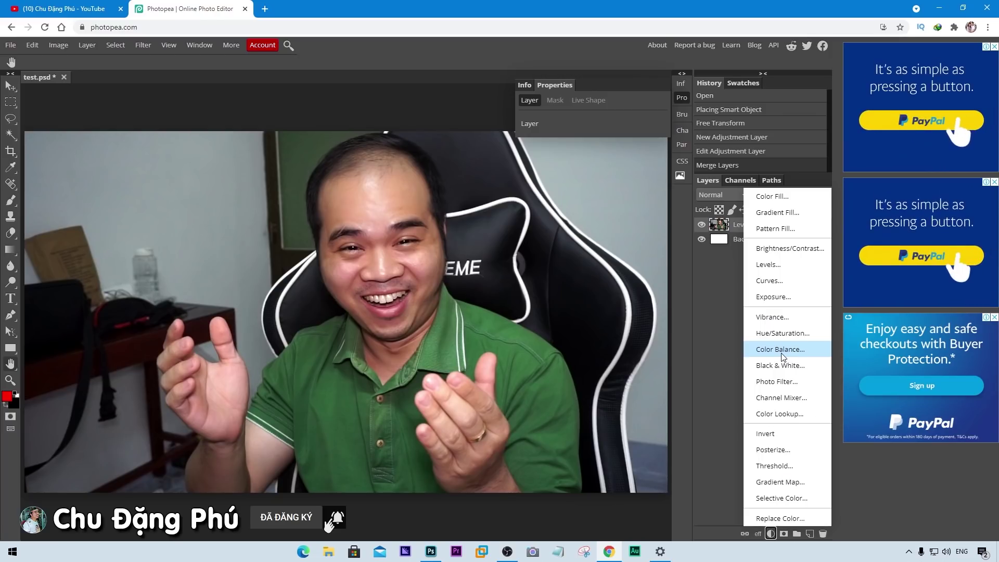
- Add a Vibrance adjustment layer with Vibrance 24 and Saturation 4
{"action": "left_click", "coordinate": [782, 323]}
{"action": "mouse_move", "coordinate": [590, 154]}
{"action": "left_mouse_down"}
{"action": "mouse_move", "coordinate": [607, 153]}
{"action": "mouse_move", "coordinate": [593, 184]}
{"action": "left_mouse_up"}
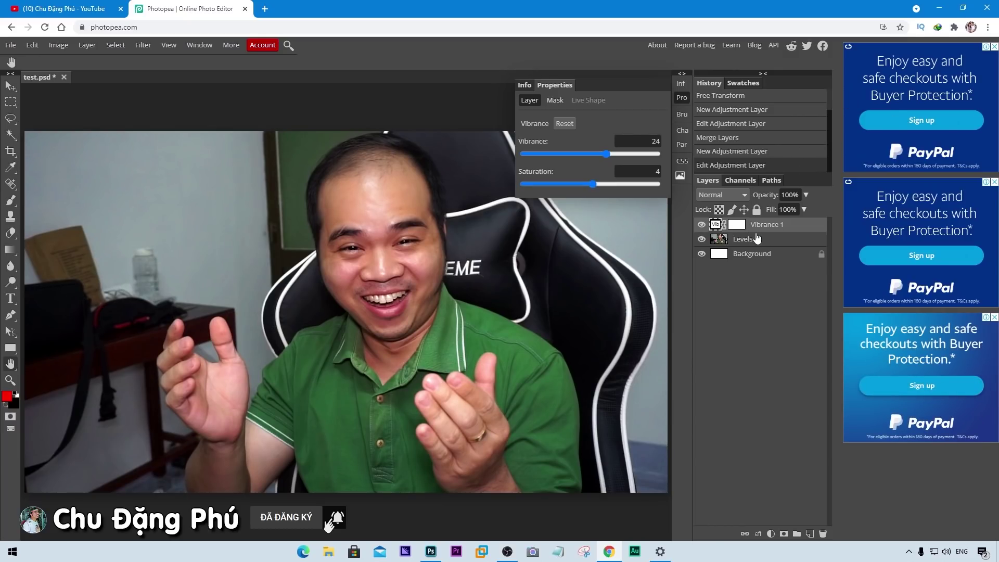
{"action": "left_click", "coordinate": [770, 533]}
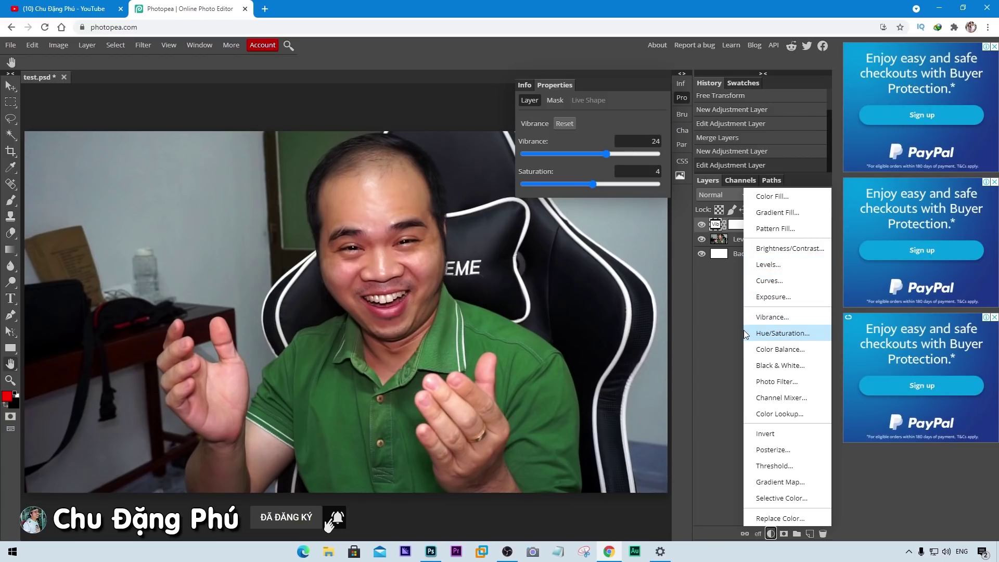
- Add a Brightness/Contrast adjustment layer set to Brightness 5 and Contrast 8
{"action": "left_click", "coordinate": [790, 249]}
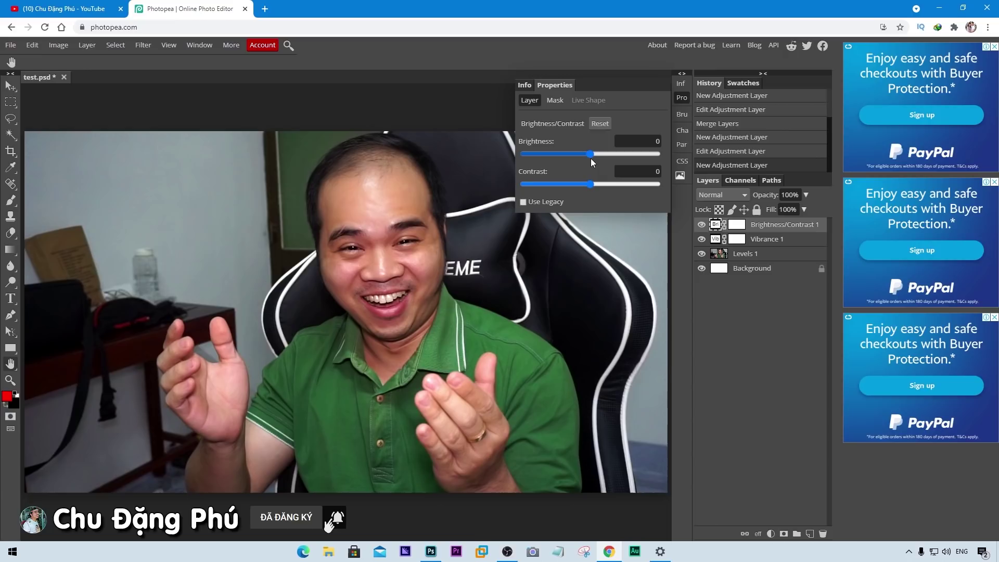
{"action": "left_click_drag", "start_coordinate": [591, 154], "coordinate": [592, 154]}
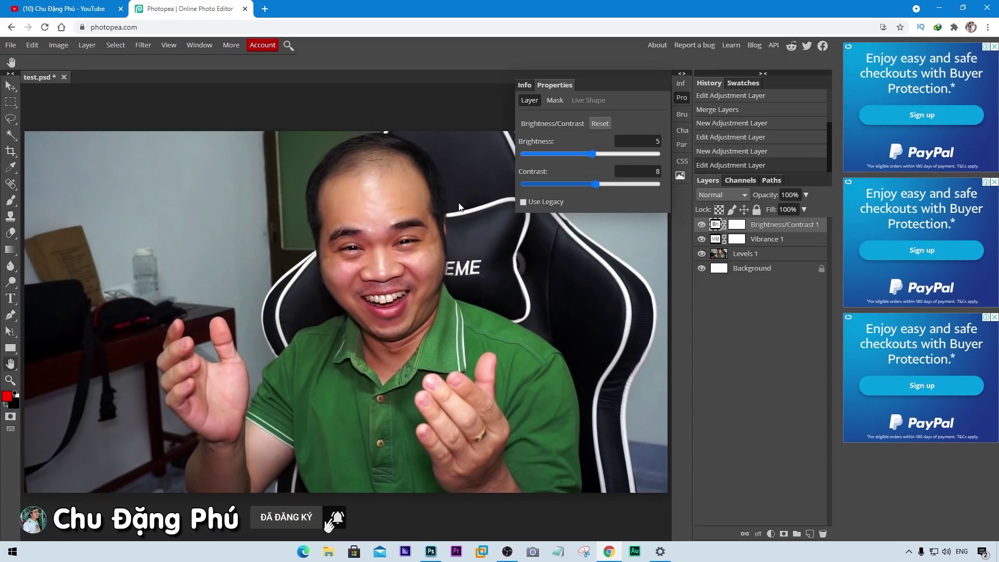
{"action": "left_click", "coordinate": [767, 534]}
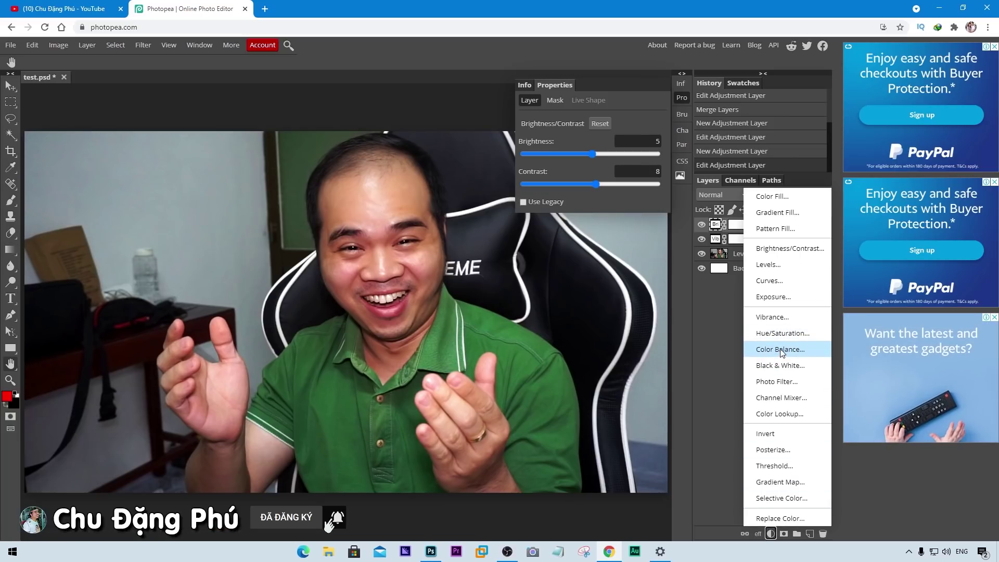
- Add a Color Balance layer with Shadows at Red -14, Green 1, Blue 18
{"action": "left_click", "coordinate": [780, 350]}
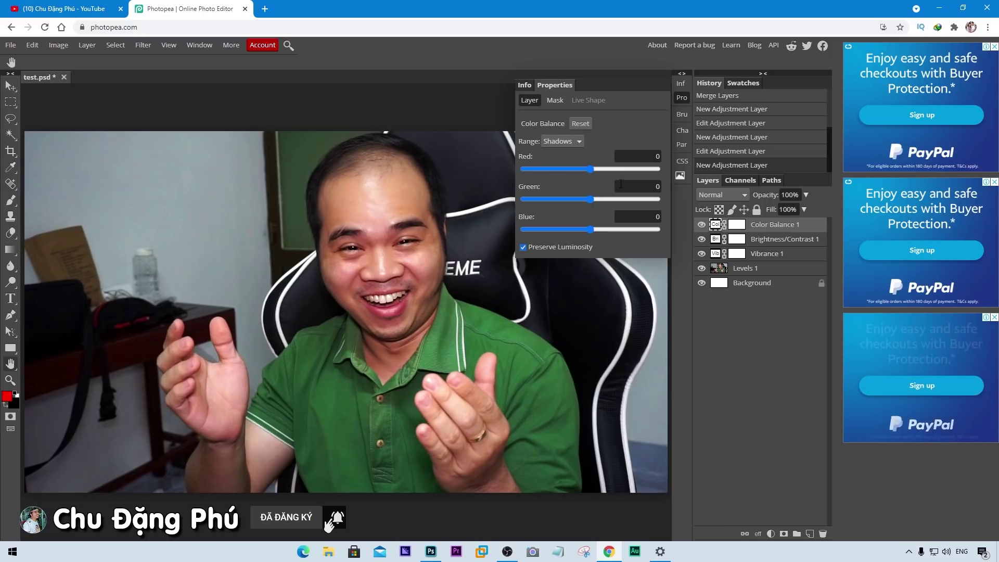
{"action": "left_click_drag", "start_coordinate": [592, 168], "coordinate": [591, 168]}
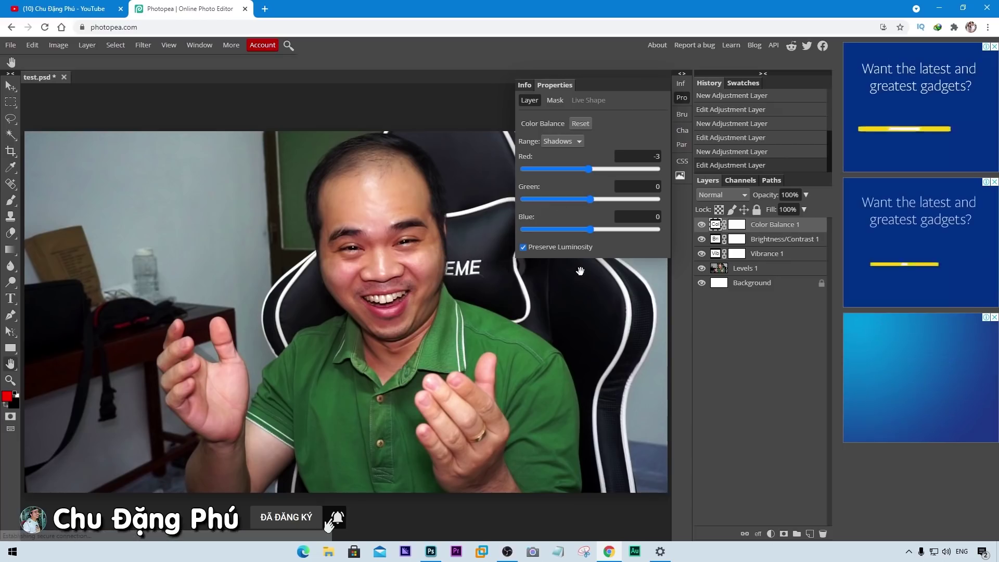
{"action": "left_click_drag", "start_coordinate": [590, 202], "coordinate": [586, 205]}
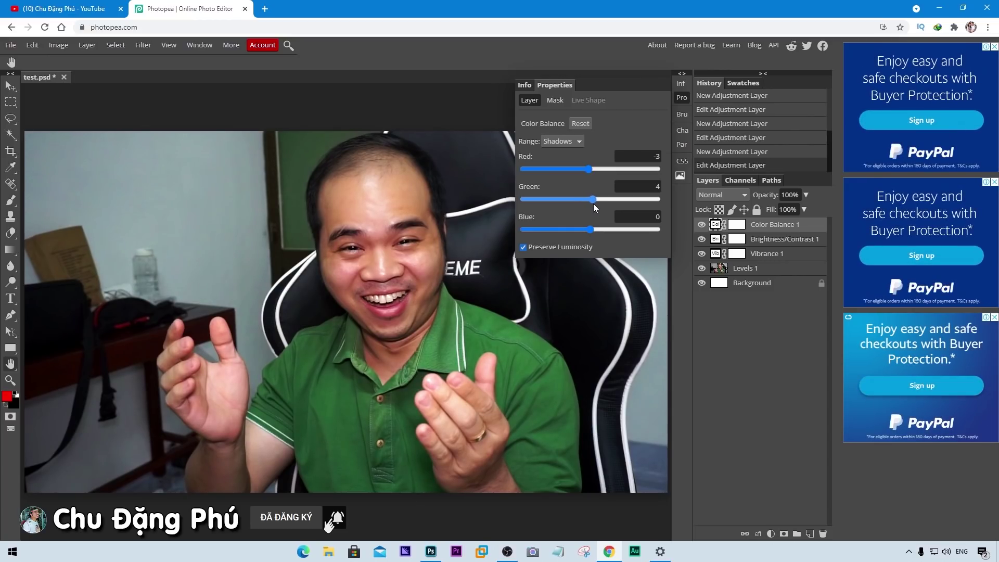
{"action": "left_click_drag", "start_coordinate": [587, 227], "coordinate": [602, 228]}
{"action": "left_click_drag", "start_coordinate": [590, 169], "coordinate": [583, 170]}
{"action": "left_click_drag", "start_coordinate": [593, 199], "coordinate": [581, 169]}
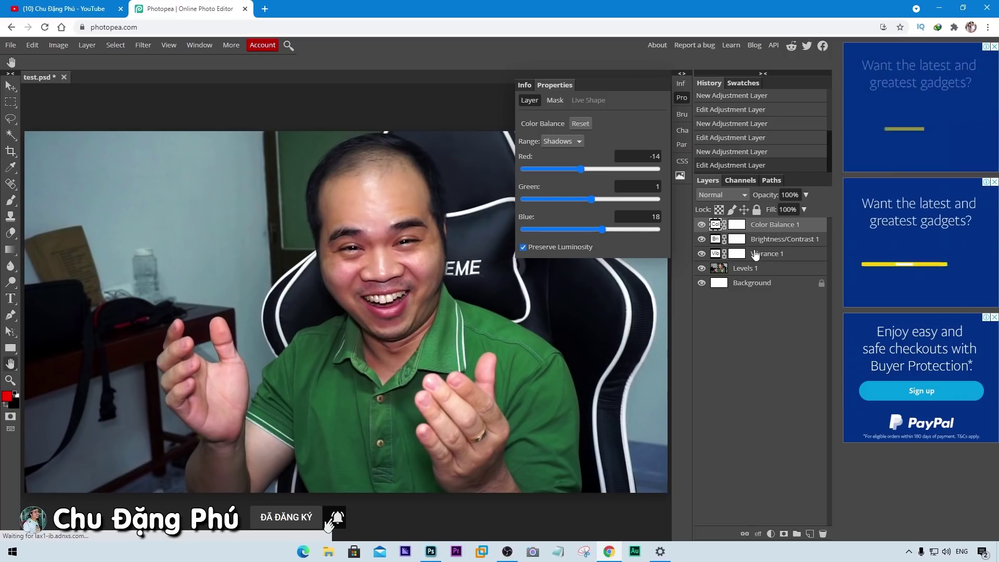
{"action": "left_click", "coordinate": [747, 269]}
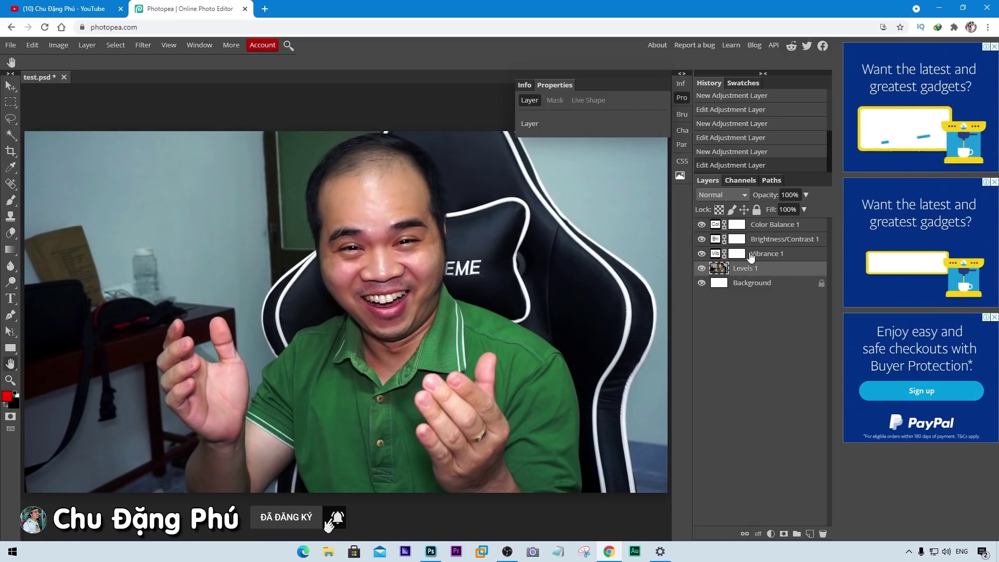
- Merge Levels 1 through Color Balance 1 into one layer, then pick the Pen tool
{"action": "left_click", "coordinate": [749, 253], "text": "shift"}
{"action": "left_click", "coordinate": [759, 239], "text": "shift"}
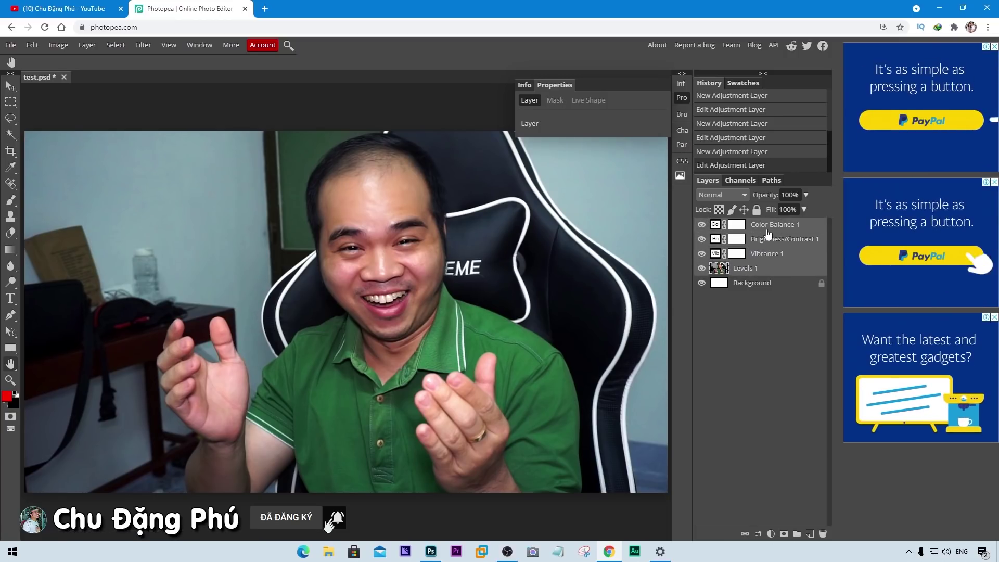
{"action": "key", "text": "ctrl+e"}
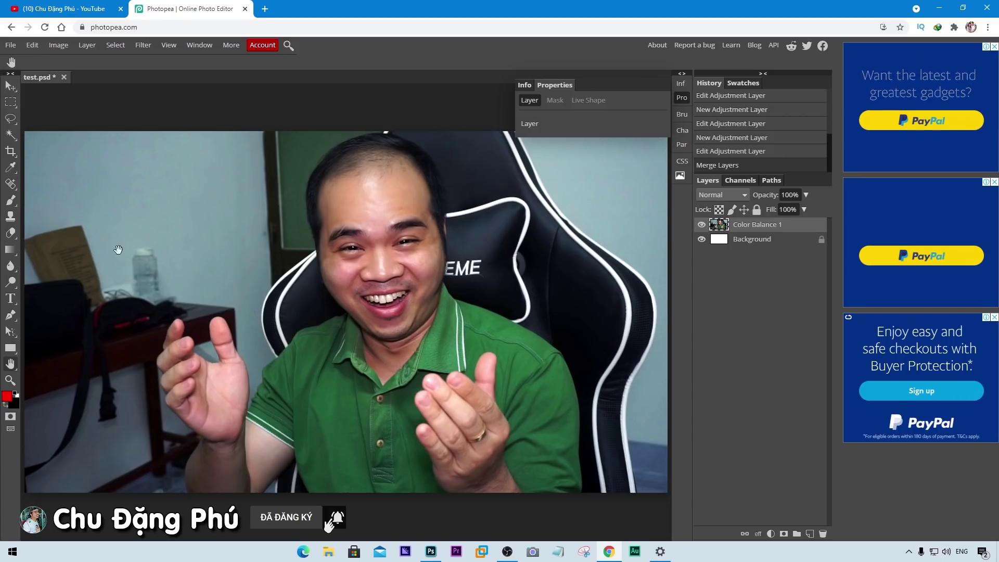
{"action": "left_click", "coordinate": [11, 315]}
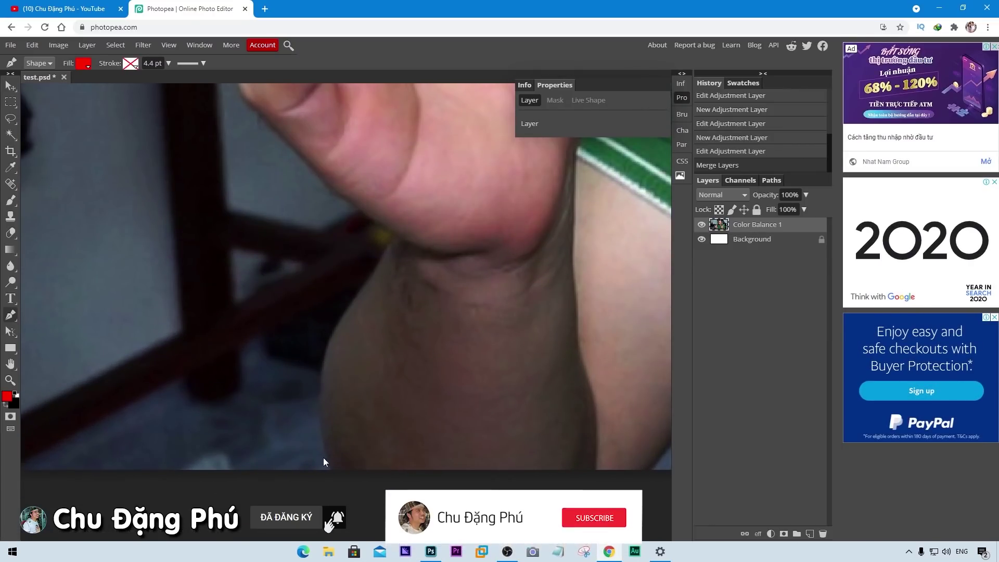
- Trace the red shape up the arm, wrist and hand edge to the base of the fingers
{"action": "left_click", "coordinate": [333, 469]}
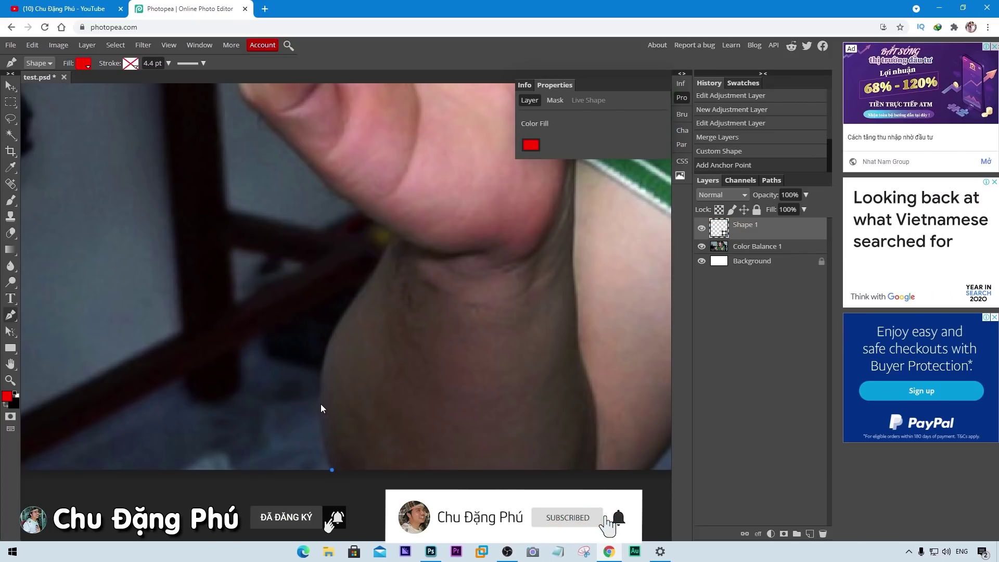
{"action": "left_click_drag", "start_coordinate": [320, 399], "coordinate": [322, 390]}
{"action": "left_click", "coordinate": [323, 374]}
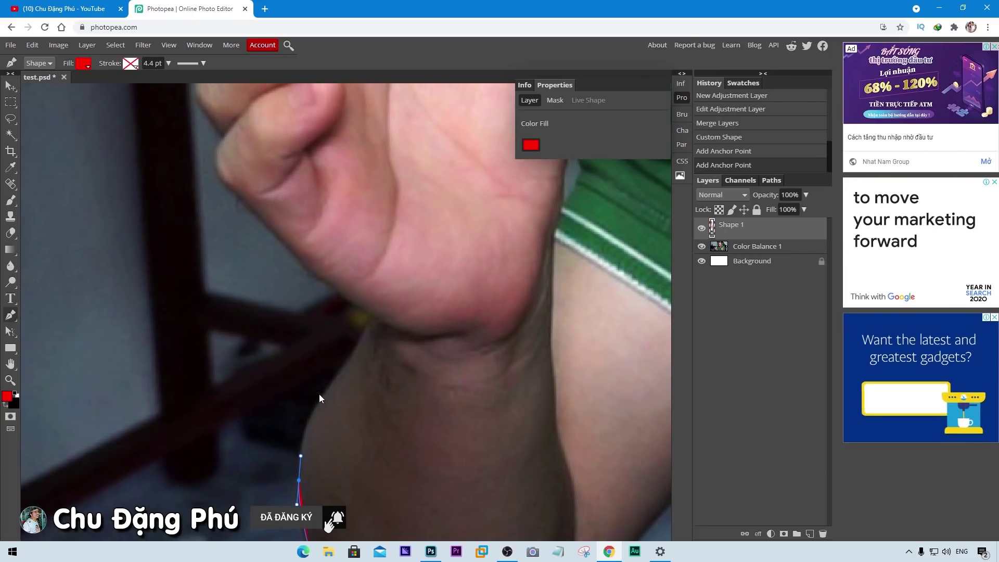
{"action": "left_click_drag", "start_coordinate": [320, 392], "coordinate": [341, 369]}
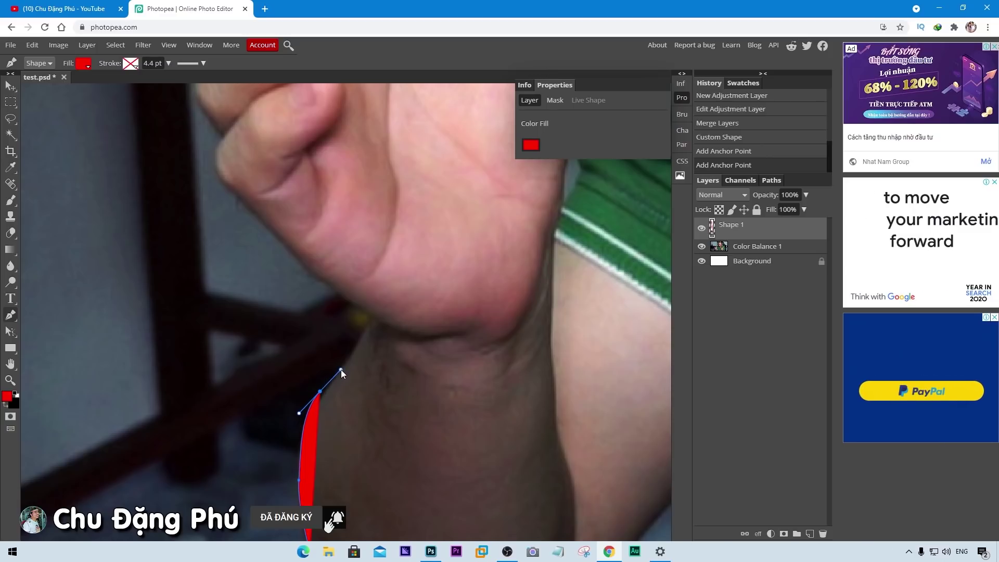
{"action": "left_click_drag", "start_coordinate": [363, 329], "coordinate": [370, 314]}
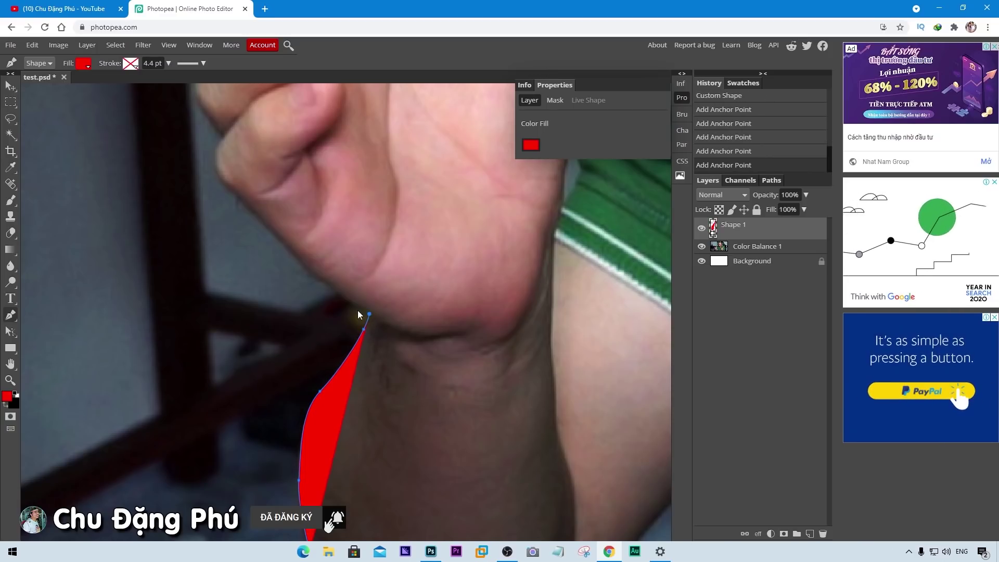
{"action": "left_click", "coordinate": [299, 258]}
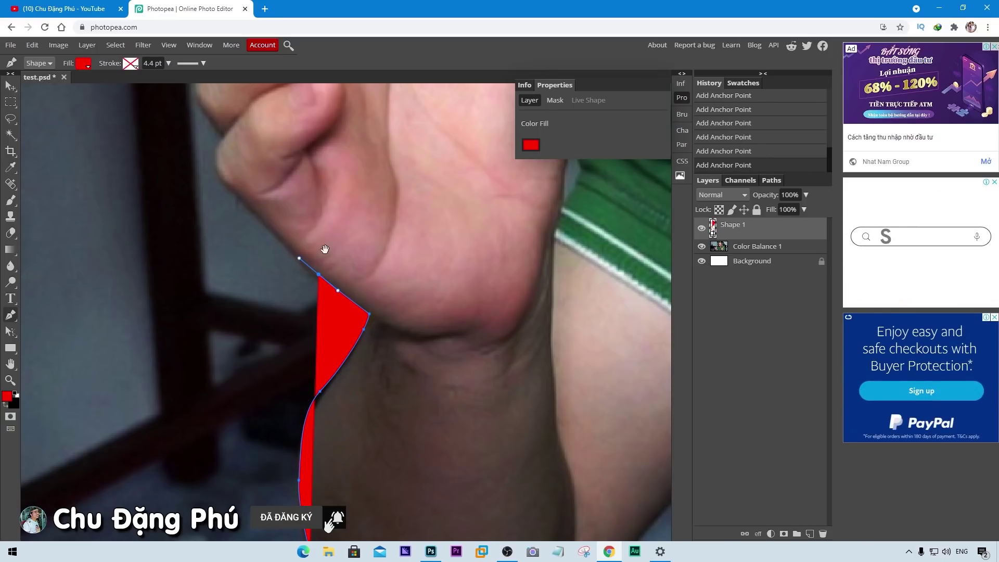
{"action": "scroll", "coordinate": [363, 370], "scroll_direction": "up", "scroll_amount": 3}
{"action": "left_click_drag", "start_coordinate": [348, 354], "coordinate": [309, 308]}
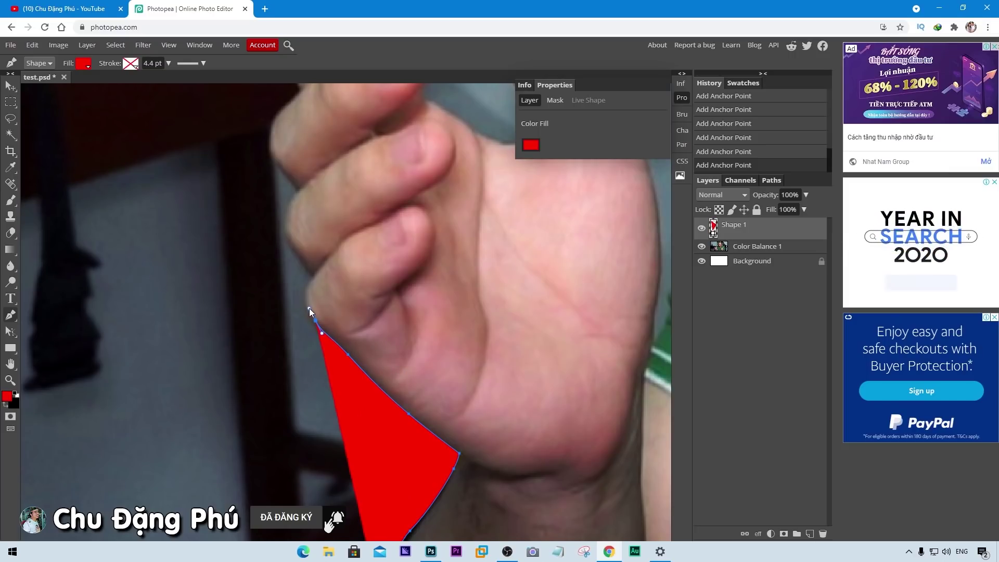
{"action": "left_click", "coordinate": [310, 276]}
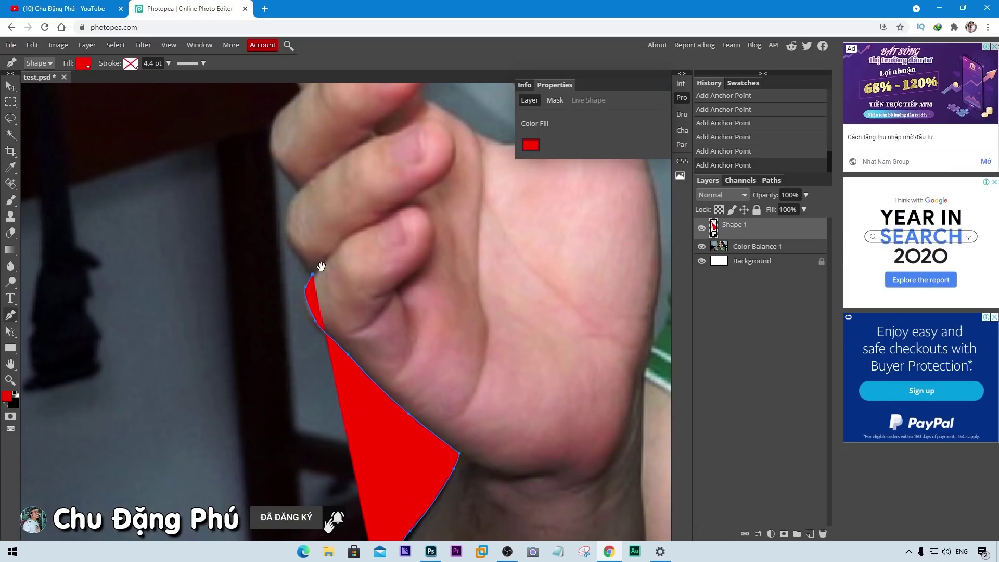
- Continue the outline along the finger edges up to the raised fingertip
{"action": "left_click_drag", "start_coordinate": [331, 275], "coordinate": [435, 371]}
{"action": "left_click", "coordinate": [392, 333]}
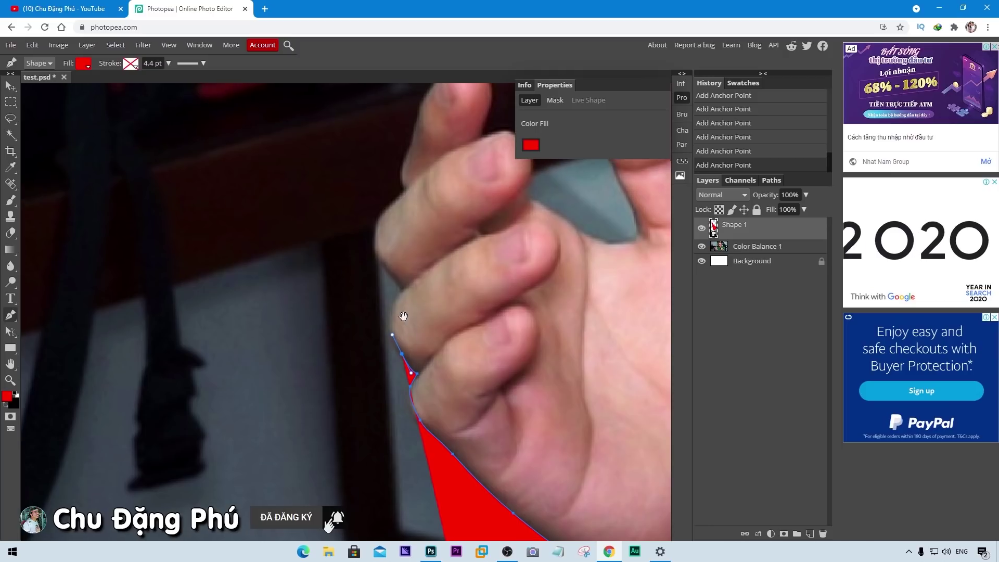
{"action": "left_click_drag", "start_coordinate": [396, 310], "coordinate": [392, 383]}
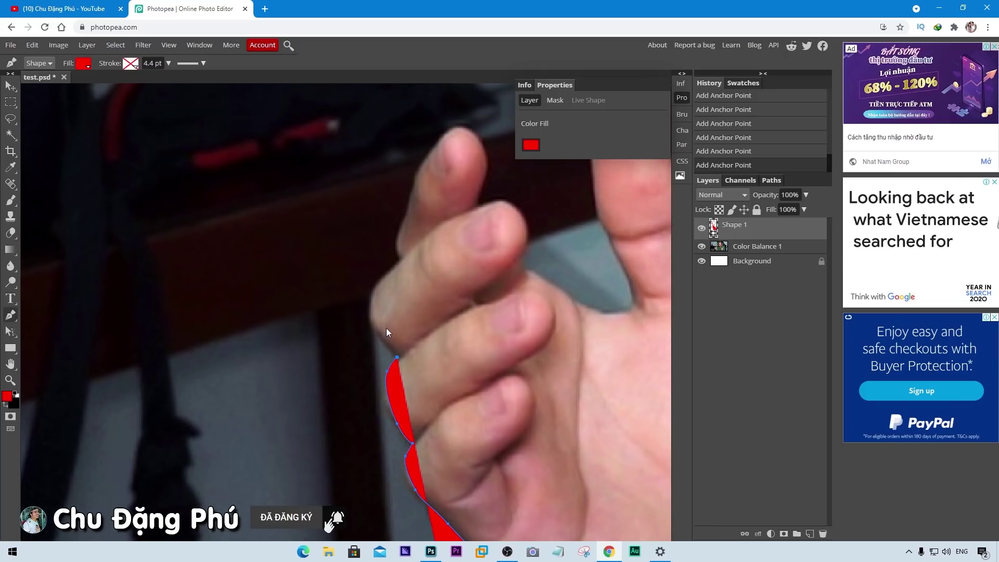
{"action": "left_click_drag", "start_coordinate": [375, 331], "coordinate": [370, 307]}
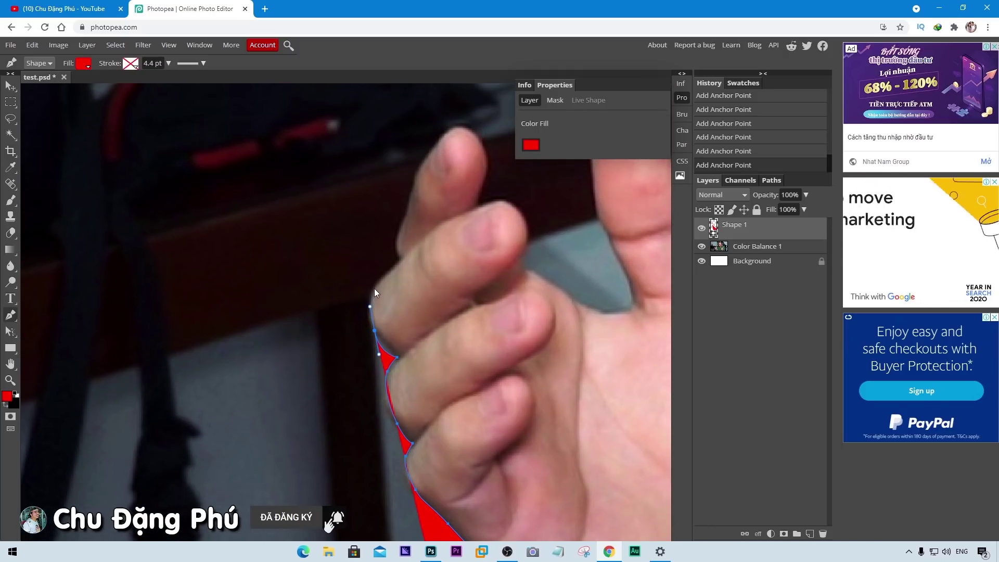
{"action": "left_click", "coordinate": [399, 259]}
{"action": "mouse_move", "coordinate": [414, 244]}
{"action": "left_mouse_down"}
{"action": "mouse_move", "coordinate": [441, 321]}
{"action": "mouse_move", "coordinate": [430, 295]}
{"action": "left_mouse_up"}
{"action": "left_click", "coordinate": [436, 270]}
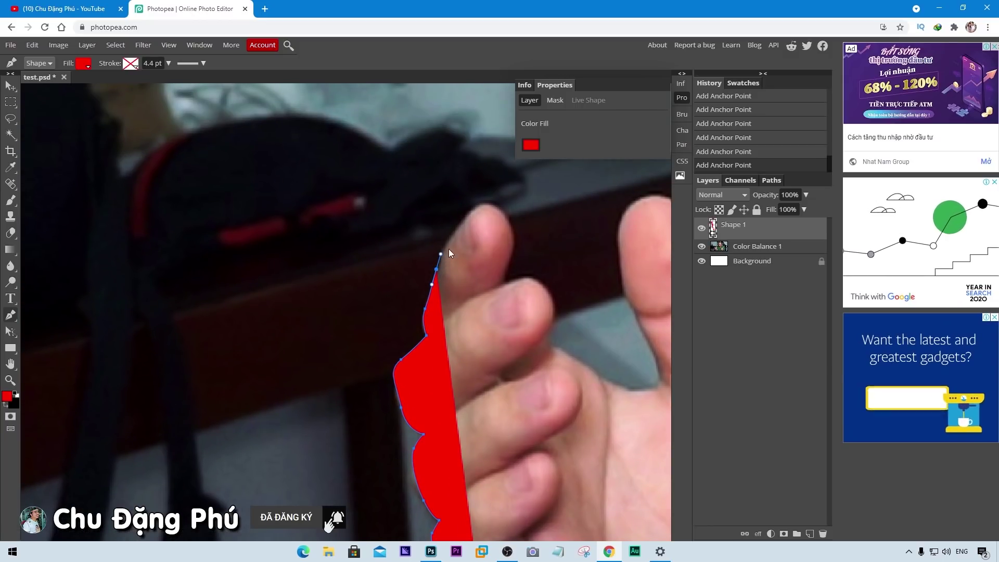
{"action": "left_click_drag", "start_coordinate": [446, 250], "coordinate": [429, 383]}
{"action": "left_click", "coordinate": [447, 349]}
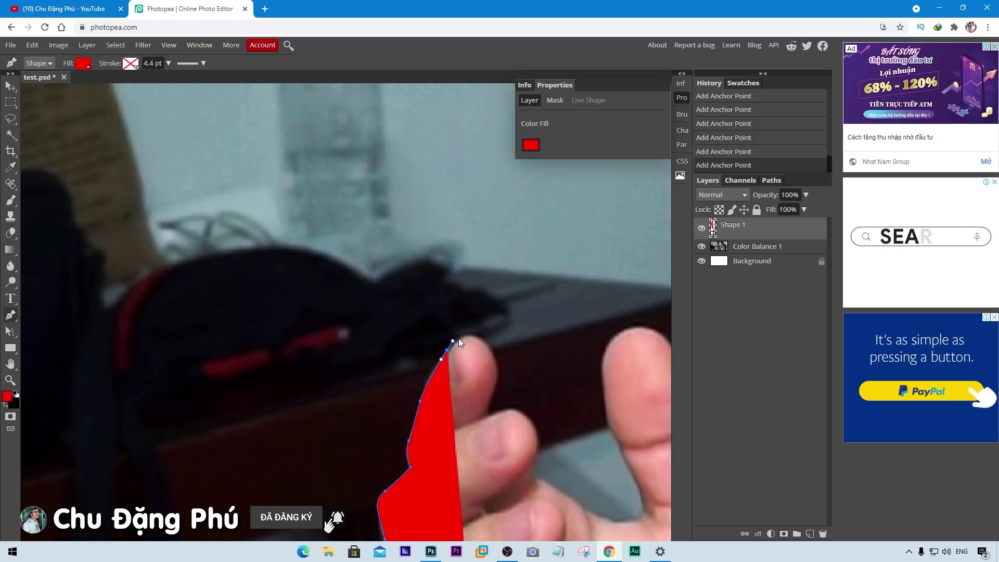
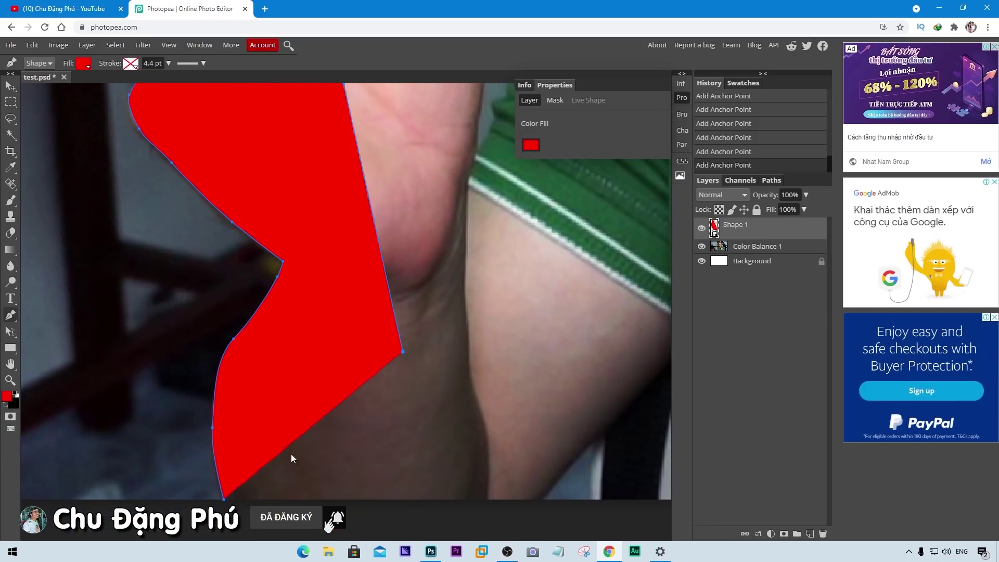
- Close the pen outline around the hand, set its fill to none, and switch the Pen to Path mode
{"action": "left_click_drag", "start_coordinate": [302, 480], "coordinate": [328, 279]}
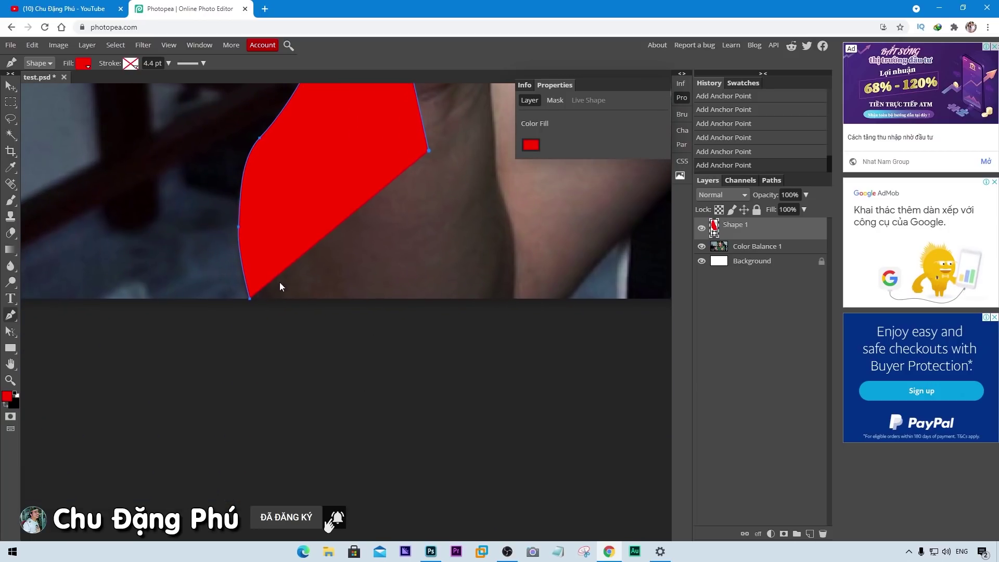
{"action": "left_click", "coordinate": [250, 298]}
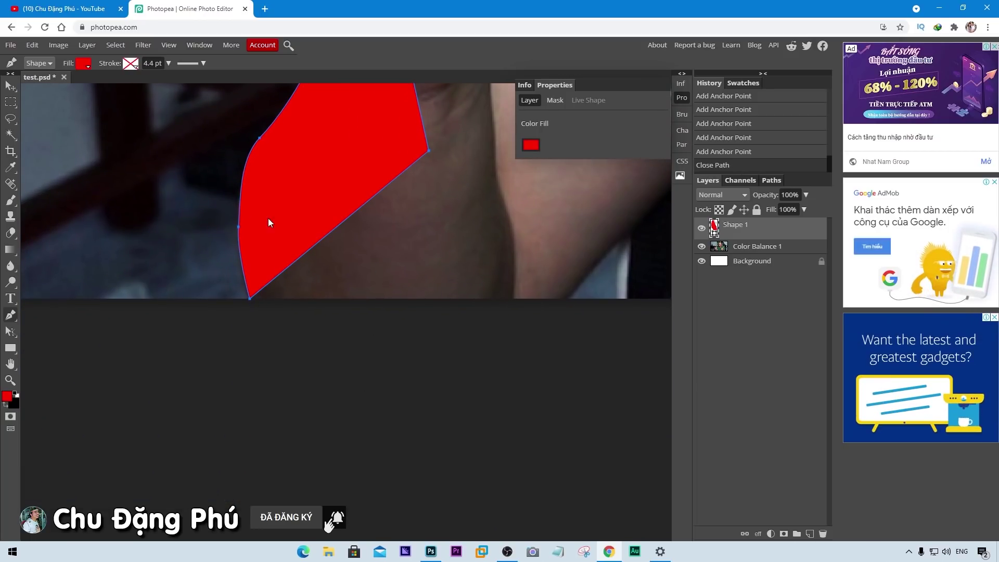
{"action": "left_click", "coordinate": [85, 64]}
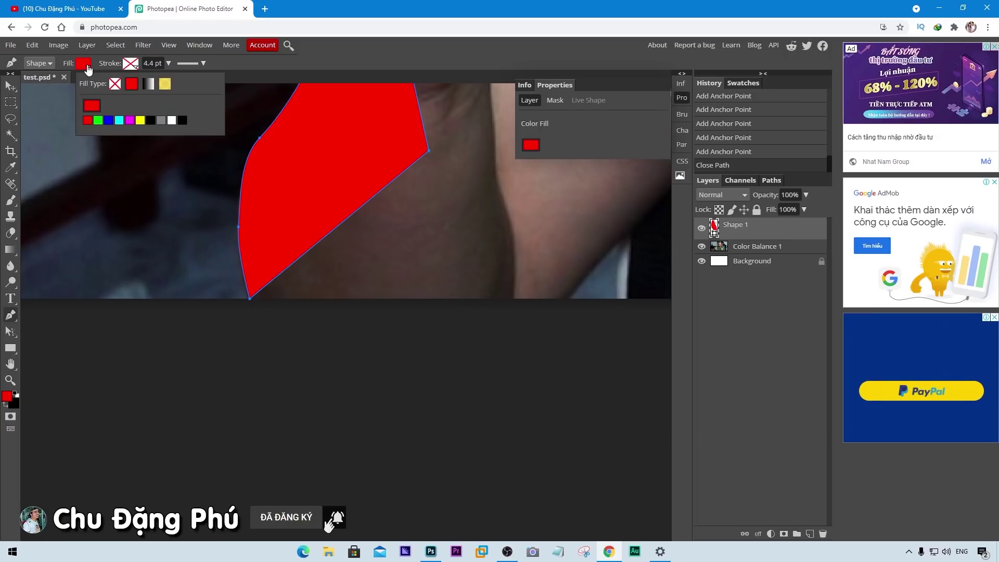
{"action": "left_click", "coordinate": [114, 84]}
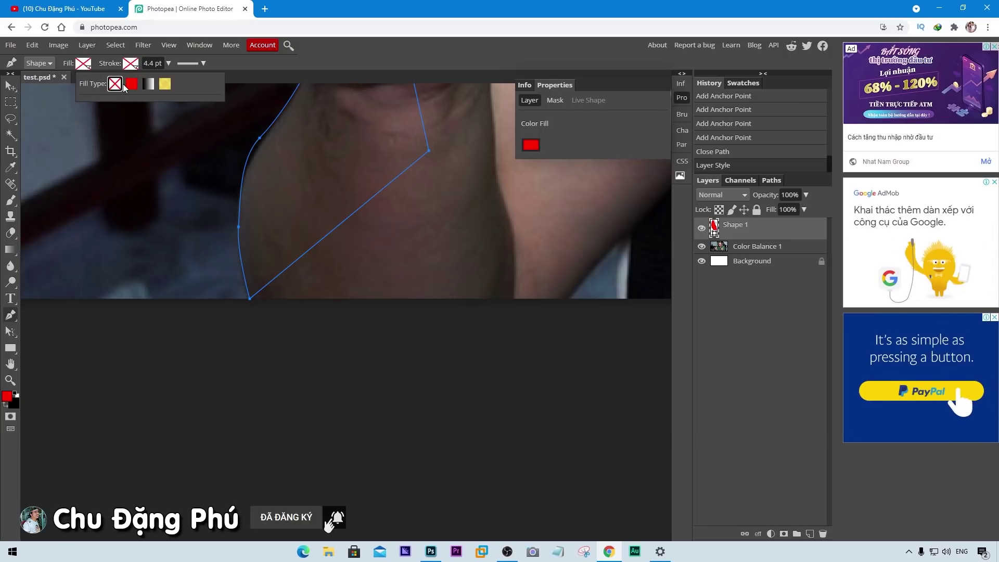
{"action": "left_click", "coordinate": [51, 63]}
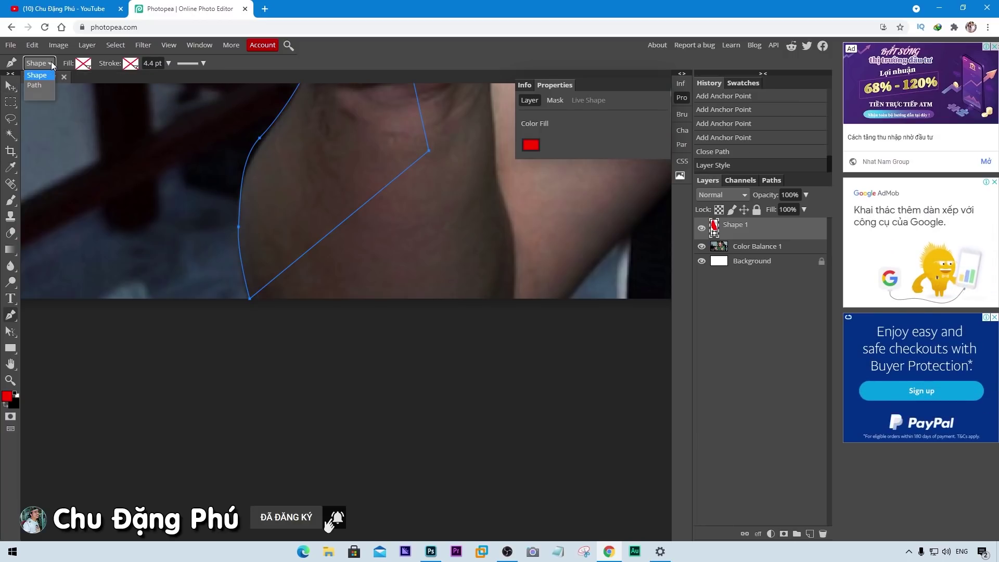
{"action": "left_click", "coordinate": [33, 85]}
- Turn the hand outline into a selection and copy it from Color Balance 1 to a new layer, hiding the others to preview
{"action": "mouse_move", "coordinate": [391, 193]}
{"action": "left_mouse_down"}
{"action": "mouse_move", "coordinate": [375, 239]}
{"action": "mouse_move", "coordinate": [381, 373]}
{"action": "left_mouse_up"}
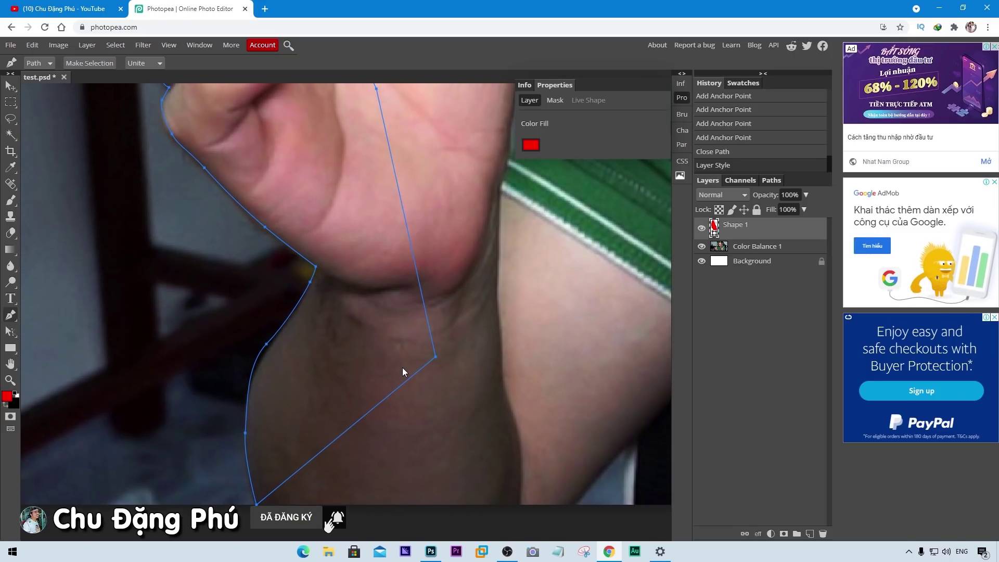
{"action": "key", "text": "ctrl+Return"}
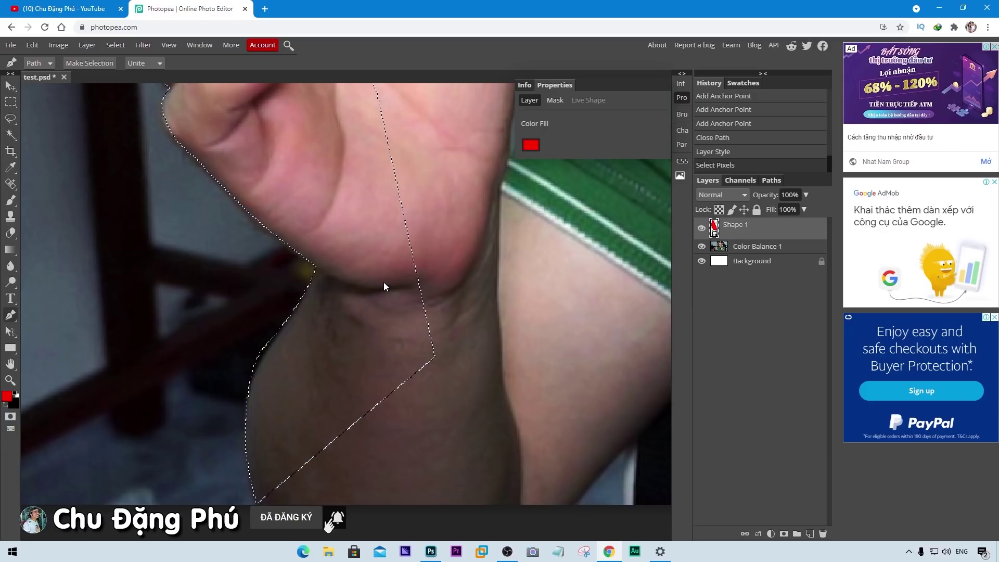
{"action": "key", "text": "ctrl+0"}
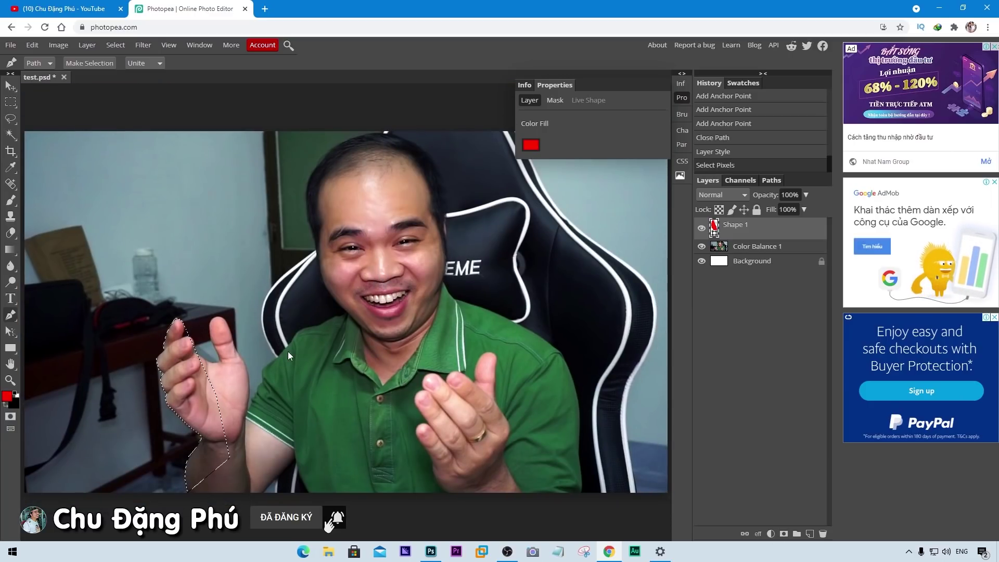
{"action": "left_click", "coordinate": [758, 252]}
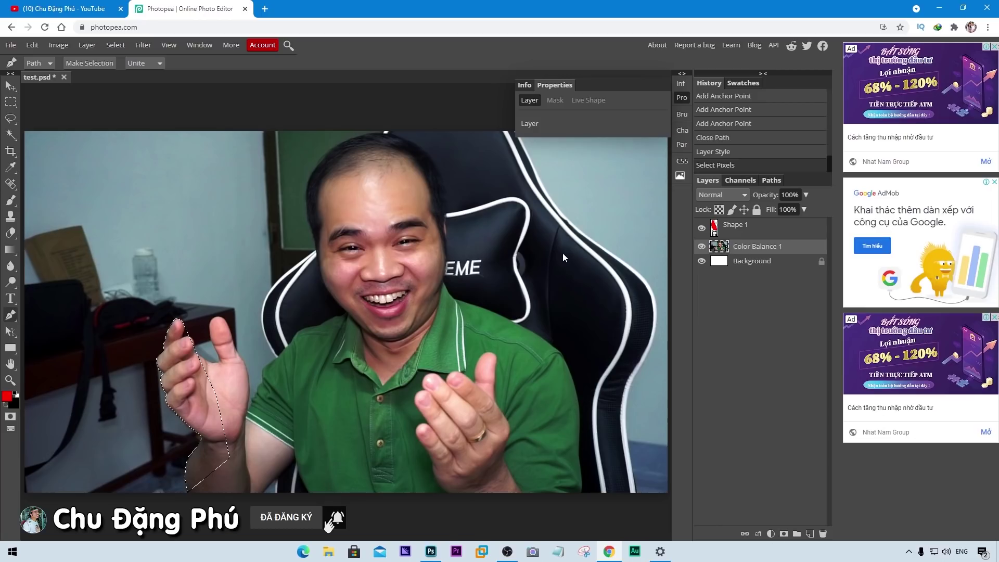
{"action": "key", "text": "ctrl+j"}
{"action": "left_click", "coordinate": [702, 260]}
{"action": "left_click", "coordinate": [702, 227]}
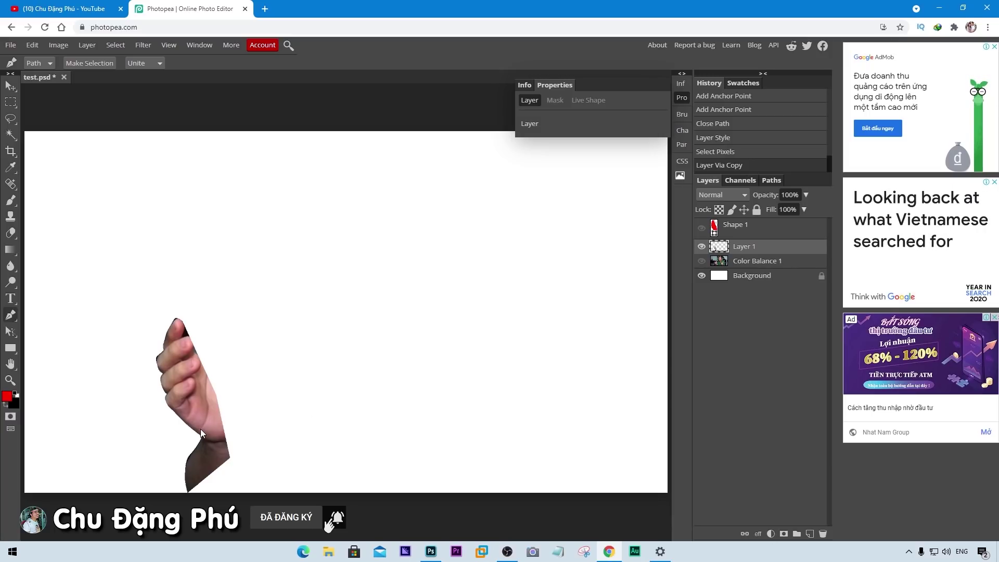
- Re-show Color Balance 1, delete the copied hand layer, and close the properties panel
{"action": "scroll", "coordinate": [200, 429], "scroll_direction": "up", "scroll_amount": 3}
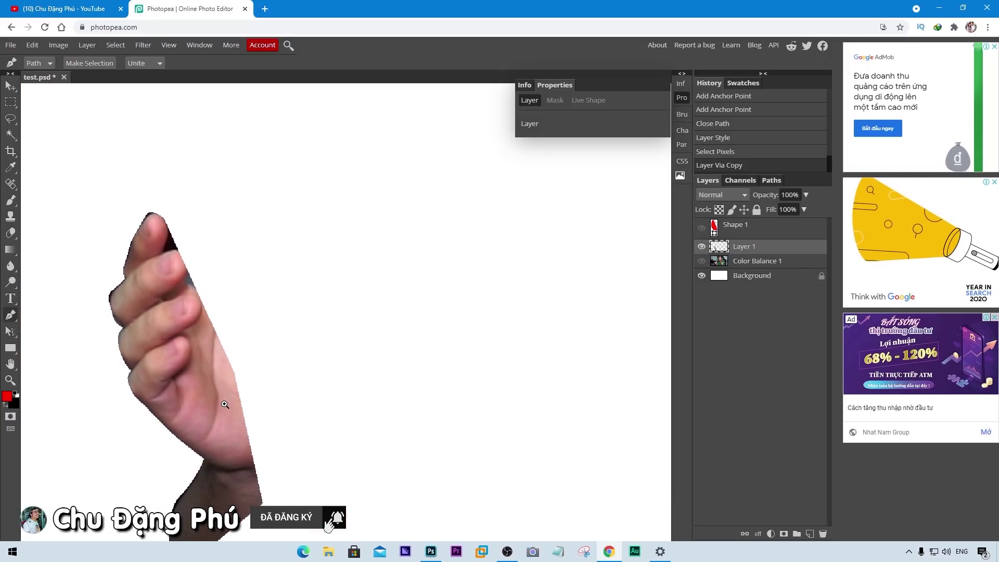
{"action": "scroll", "coordinate": [225, 404], "scroll_direction": "down", "scroll_amount": 1}
{"action": "left_click", "coordinate": [702, 260]}
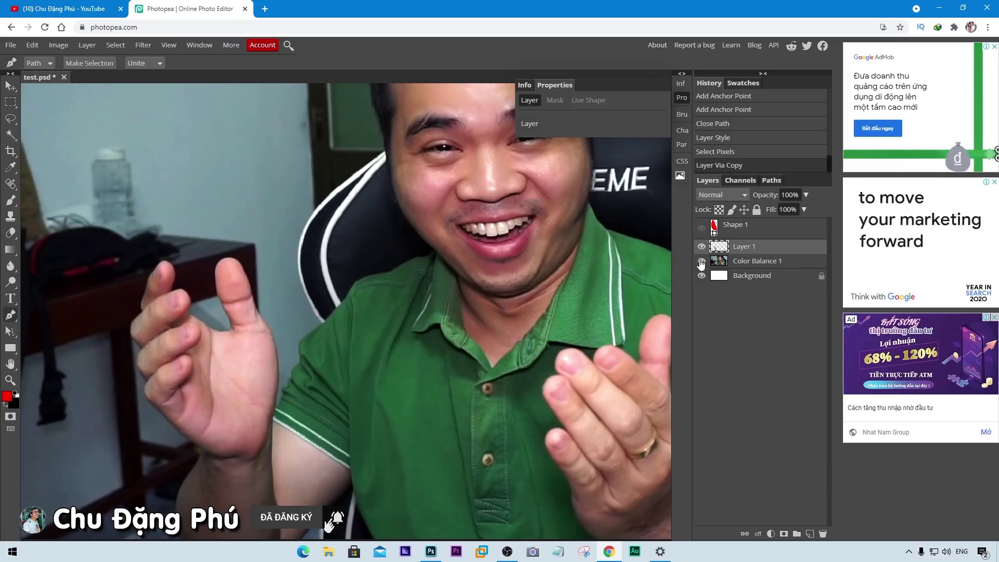
{"action": "key", "text": "Delete"}
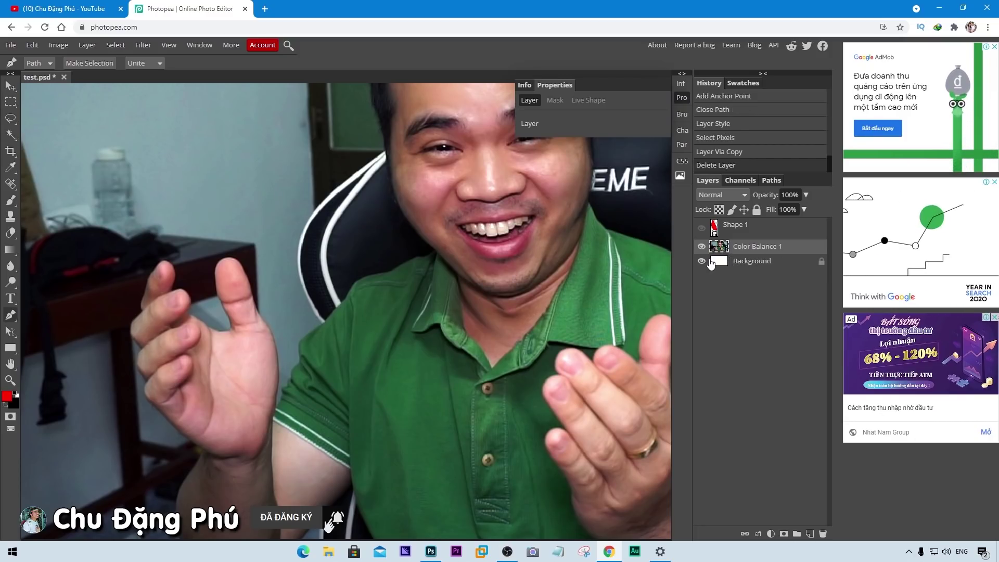
{"action": "scroll", "coordinate": [386, 339], "scroll_direction": "down", "scroll_amount": 3}
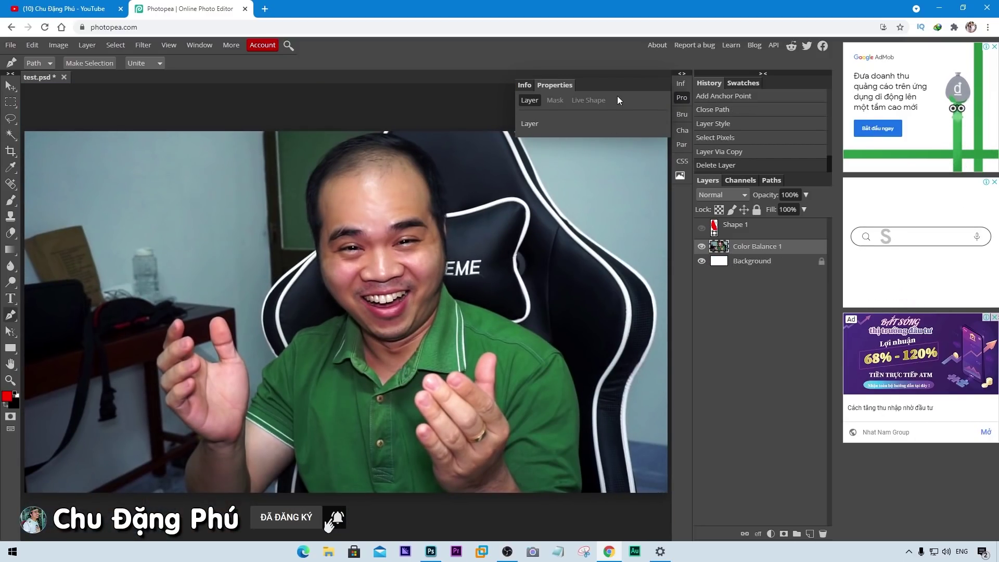
{"action": "left_click", "coordinate": [687, 100]}
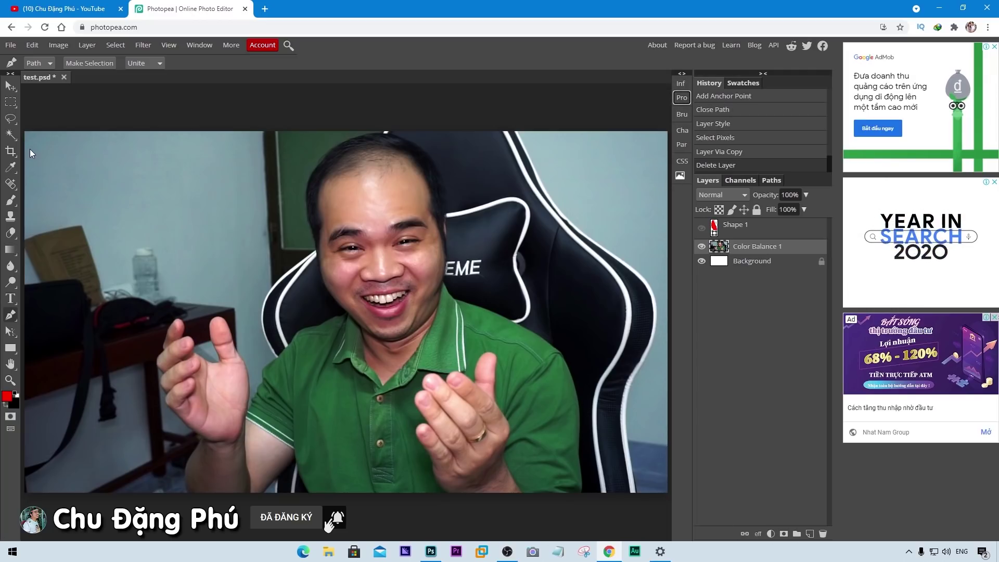
- Create a text box over the left wall and type 'Test Photoshop'
{"action": "left_click", "coordinate": [8, 300]}
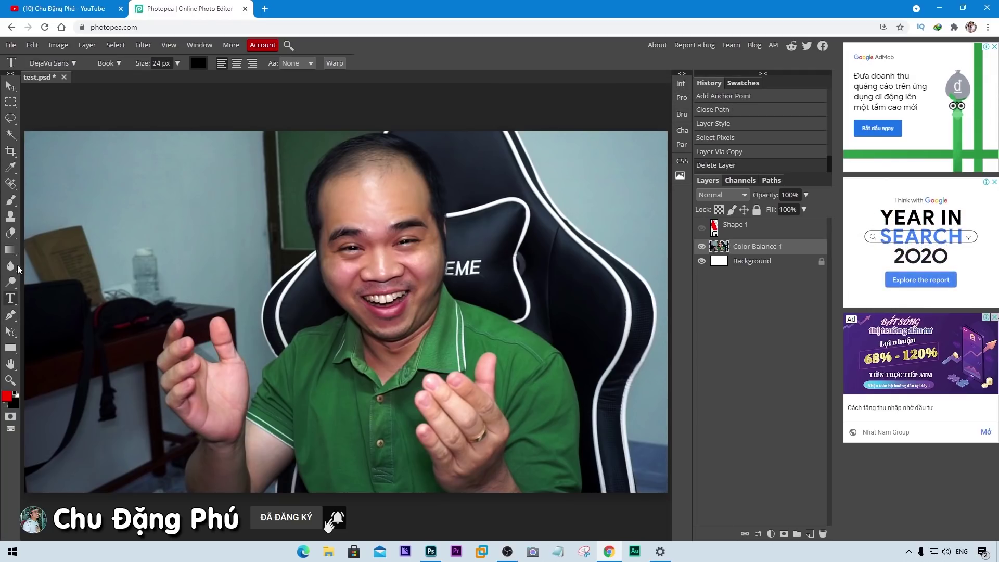
{"action": "left_click_drag", "start_coordinate": [93, 269], "coordinate": [219, 313]}
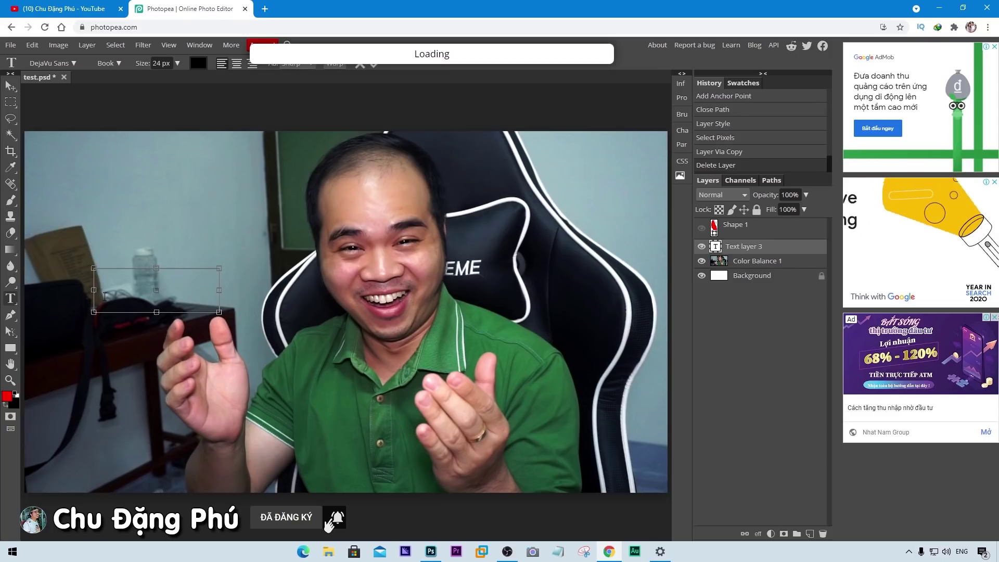
{"action": "type", "text": "e"}
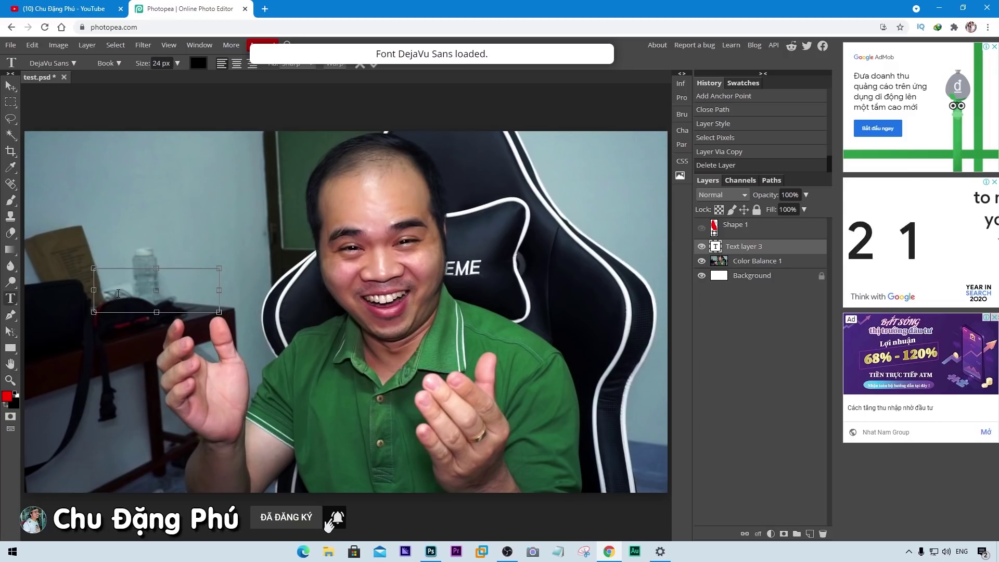
{"action": "key", "text": "BackSpace"}
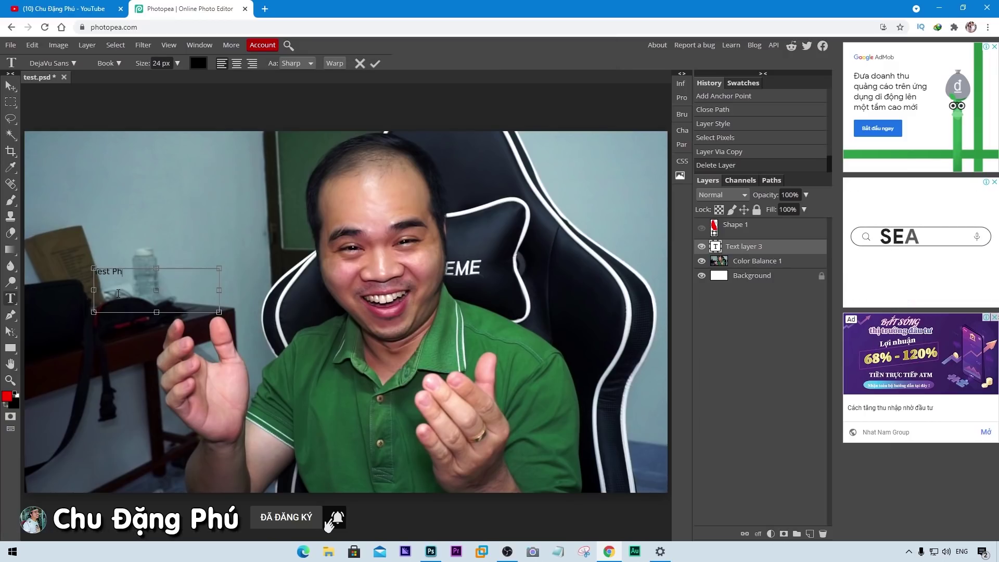
{"action": "type", "text": "otoshop"}
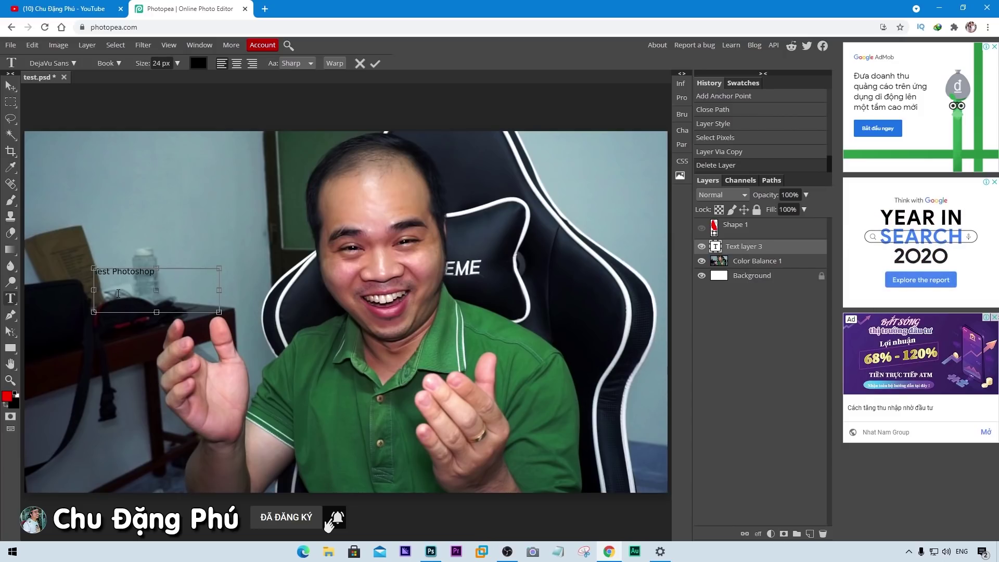
- Set the text to 46 px with Faux Bold and commit it
{"action": "key", "text": "ctrl+a"}
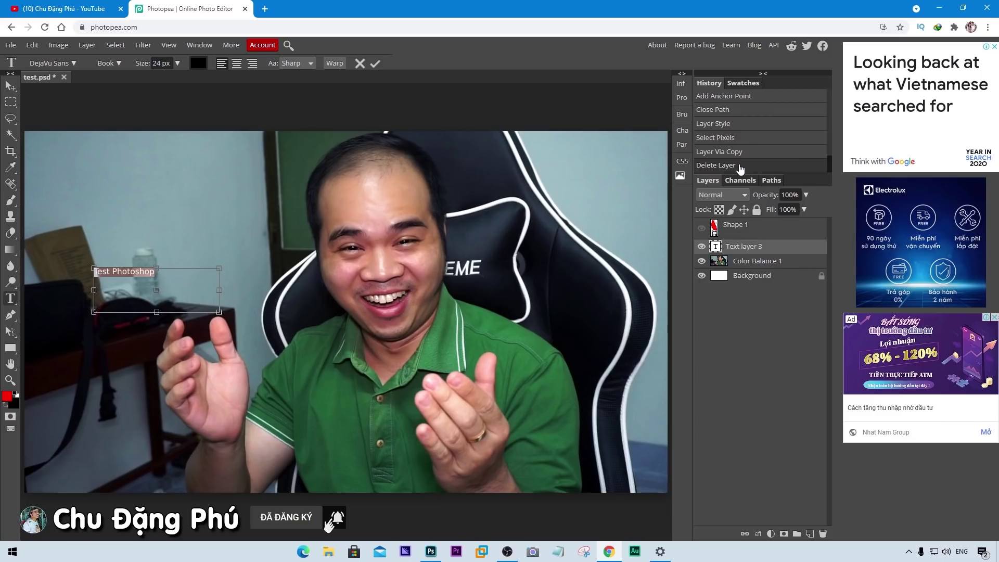
{"action": "left_click", "coordinate": [177, 63]}
{"action": "left_click_drag", "start_coordinate": [169, 78], "coordinate": [166, 83]}
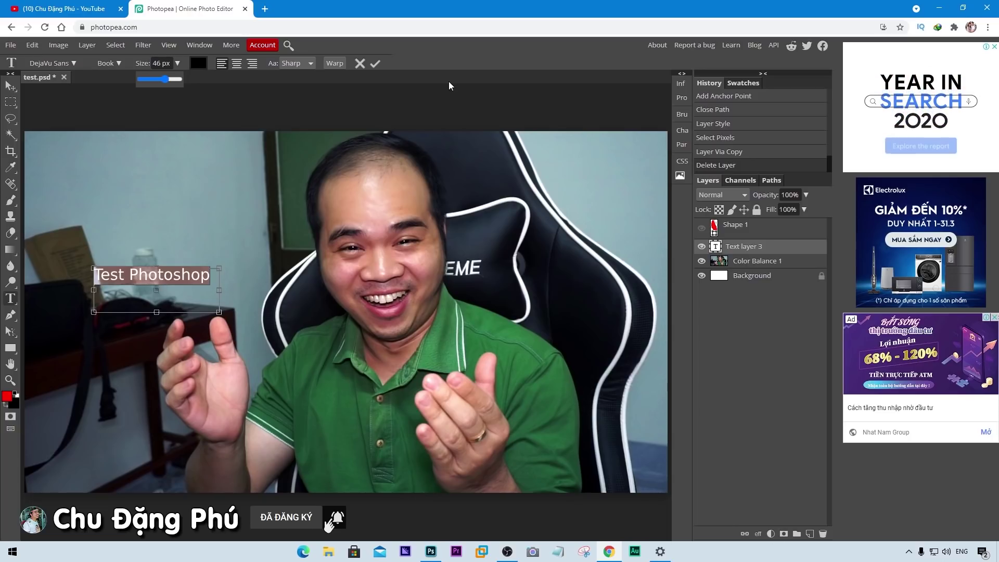
{"action": "left_click", "coordinate": [682, 132]}
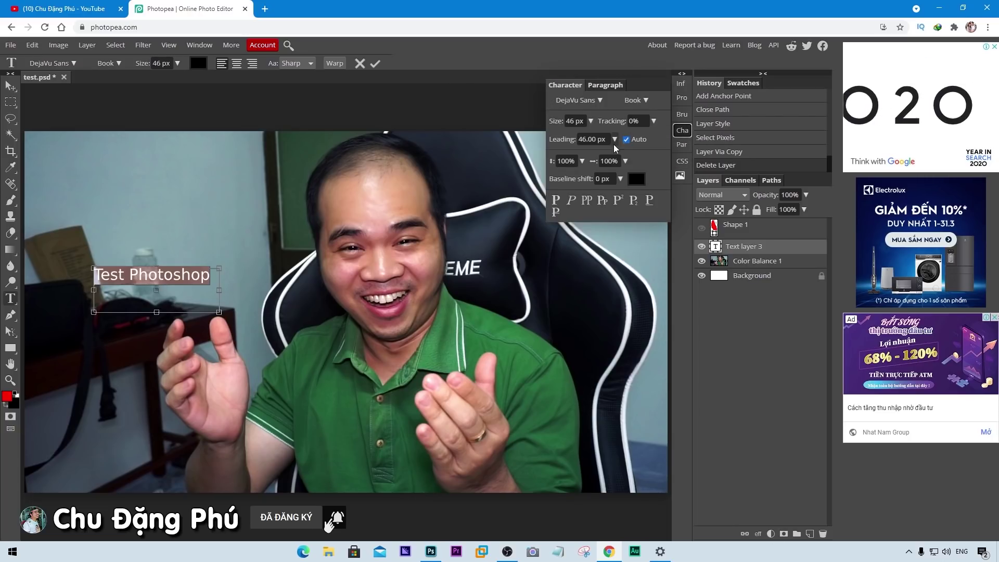
{"action": "left_click", "coordinate": [555, 199]}
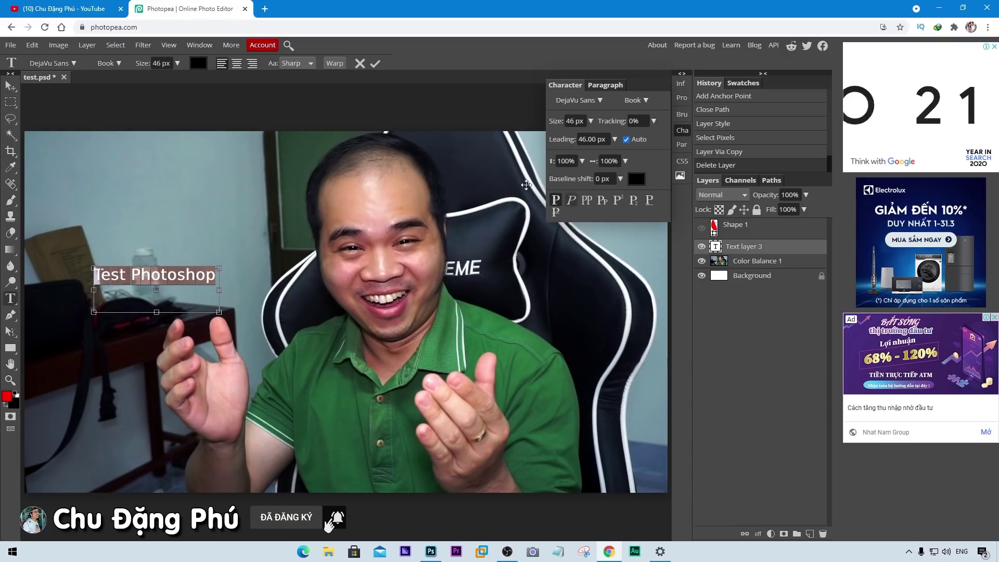
{"action": "left_click", "coordinate": [375, 64]}
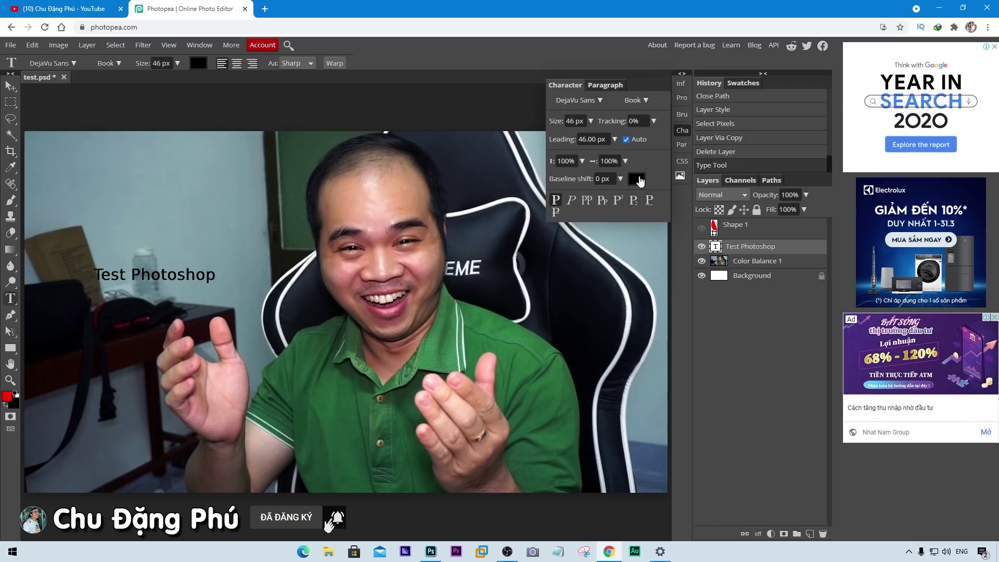
- Change the Test Photoshop text colour to red (ff0000) in the Character panel
{"action": "left_click", "coordinate": [636, 179]}
{"action": "left_click", "coordinate": [212, 139]}
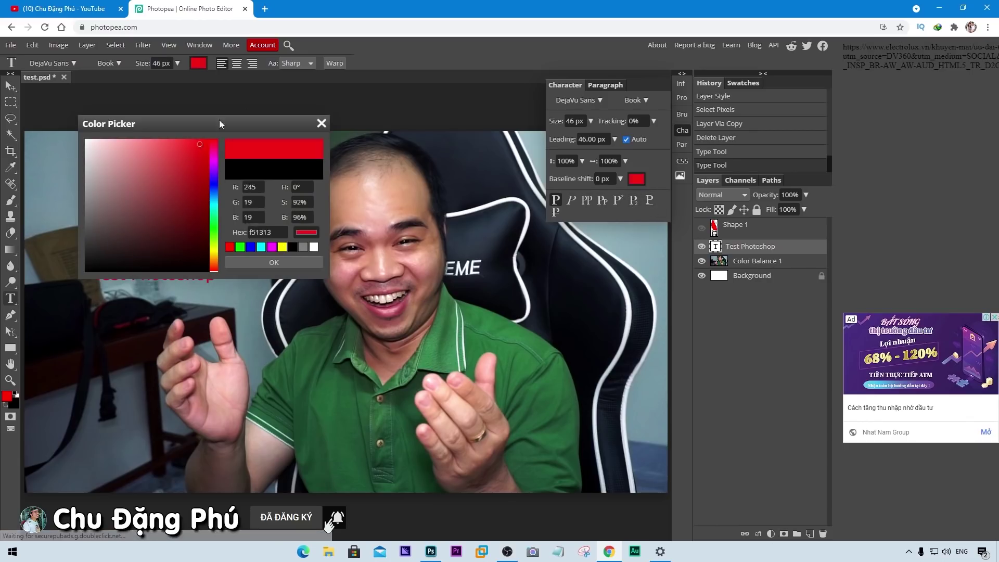
{"action": "left_click", "coordinate": [279, 260]}
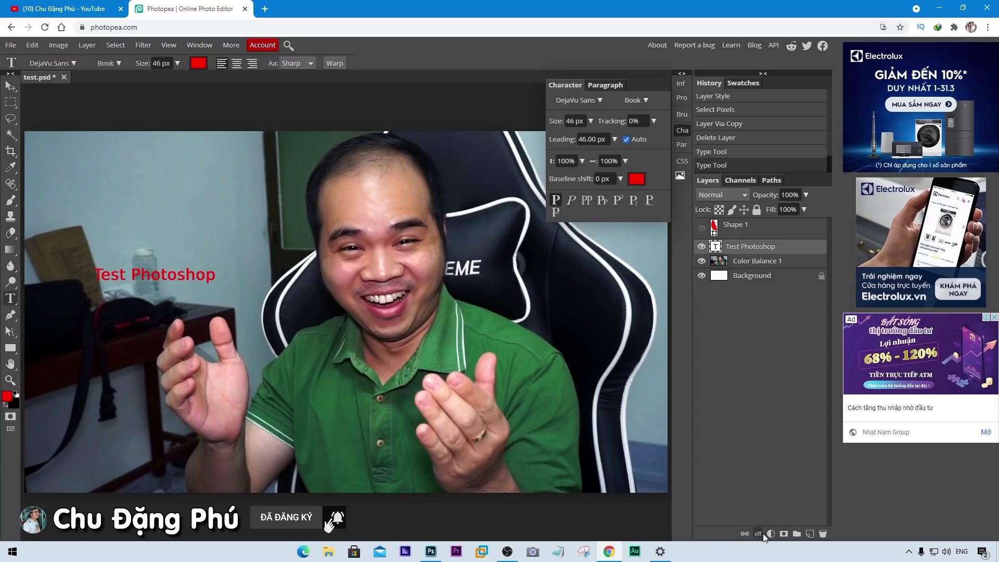
{"action": "left_click", "coordinate": [770, 534]}
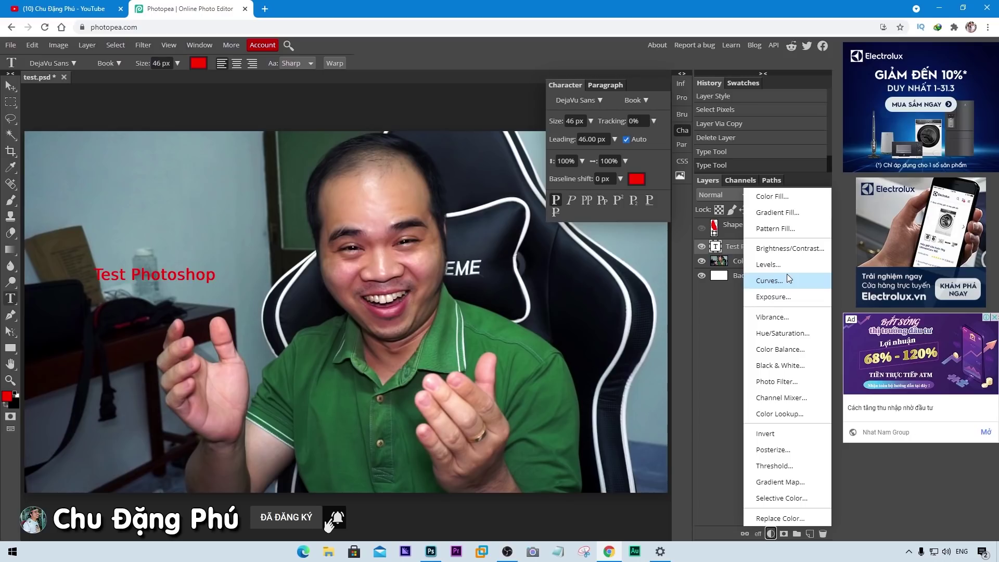
- Add a white Stroke and a Drop Shadow layer style to the Test Photoshop text
{"action": "left_click", "coordinate": [758, 534]}
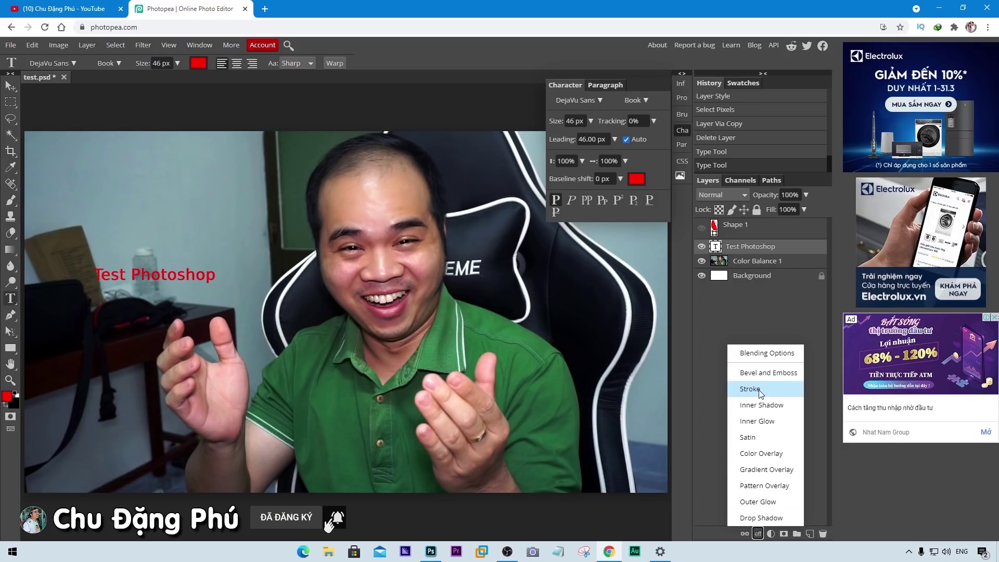
{"action": "left_click", "coordinate": [750, 389]}
{"action": "left_click_drag", "start_coordinate": [229, 119], "coordinate": [422, 144]}
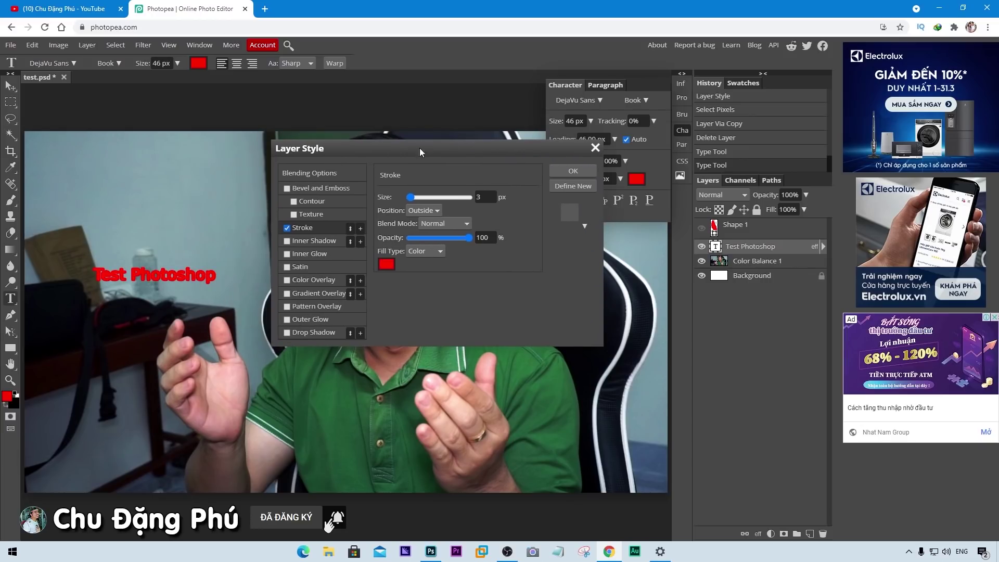
{"action": "left_click", "coordinate": [390, 264]}
{"action": "left_click_drag", "start_coordinate": [168, 223], "coordinate": [106, 201]}
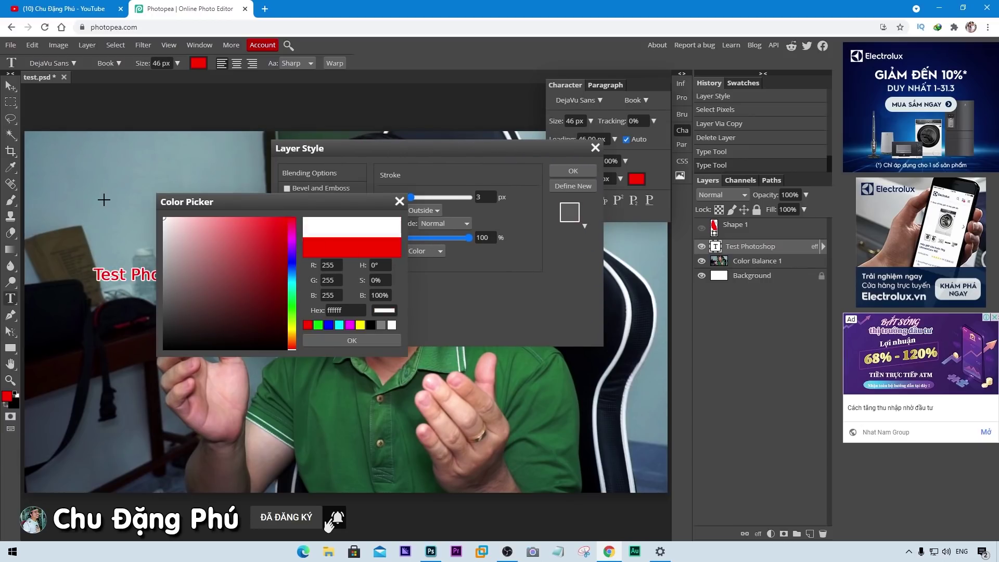
{"action": "left_click", "coordinate": [350, 340]}
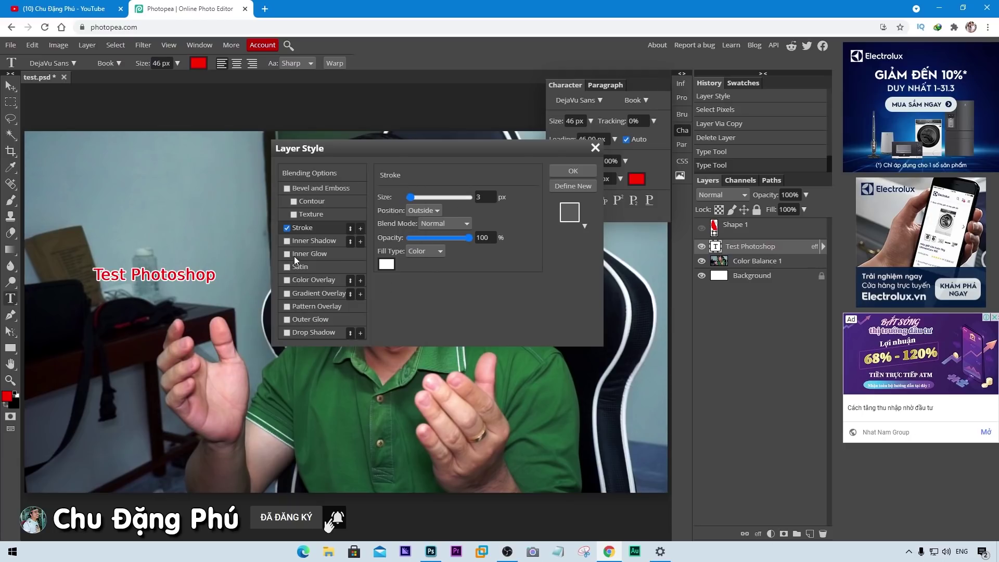
{"action": "left_click", "coordinate": [288, 332]}
{"action": "left_click", "coordinate": [573, 172]}
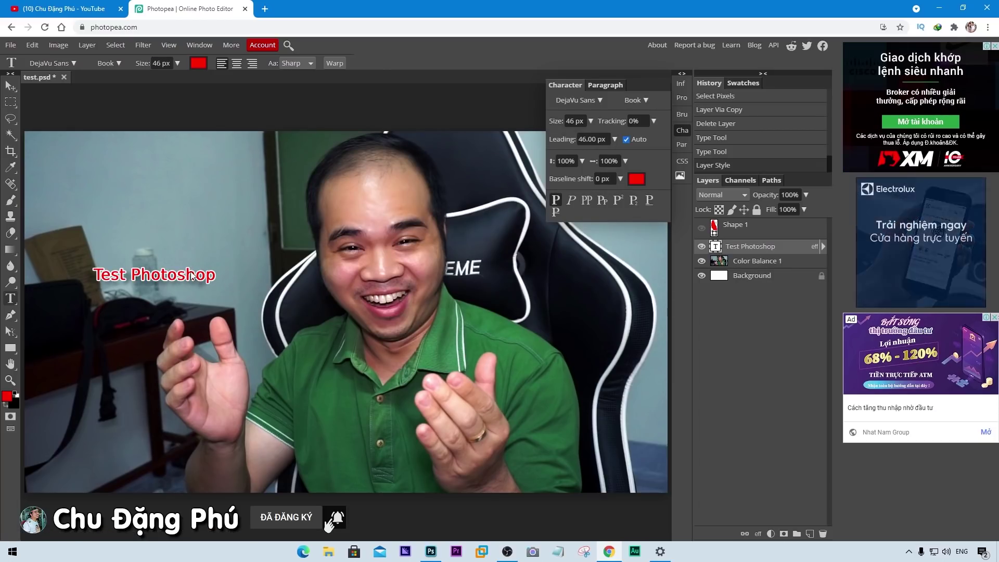
{"action": "key", "text": "v"}
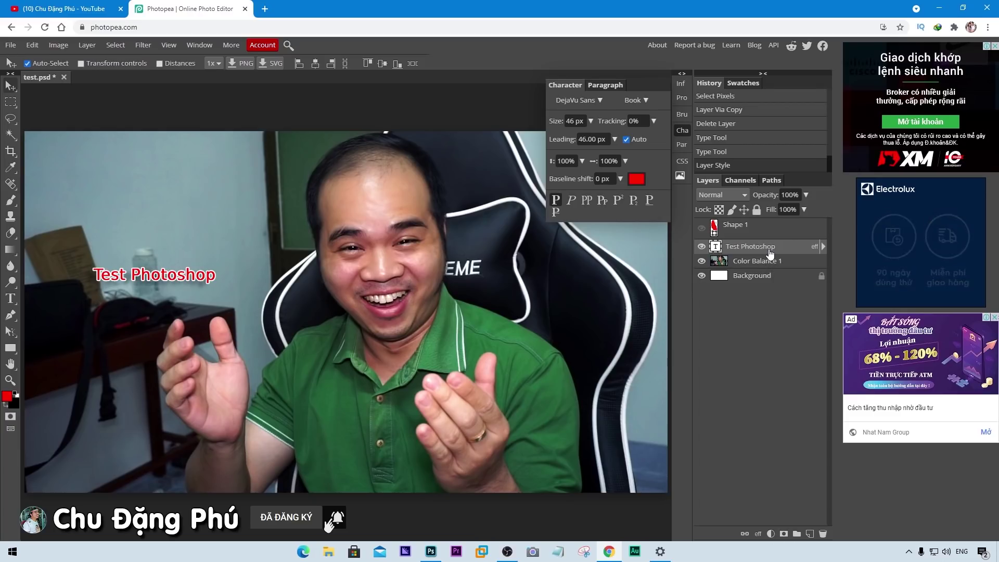
- Scale the Test Photoshop text to about 225% (104 px) and move it to the photo's top-left
{"action": "key", "text": "ctrl+t"}
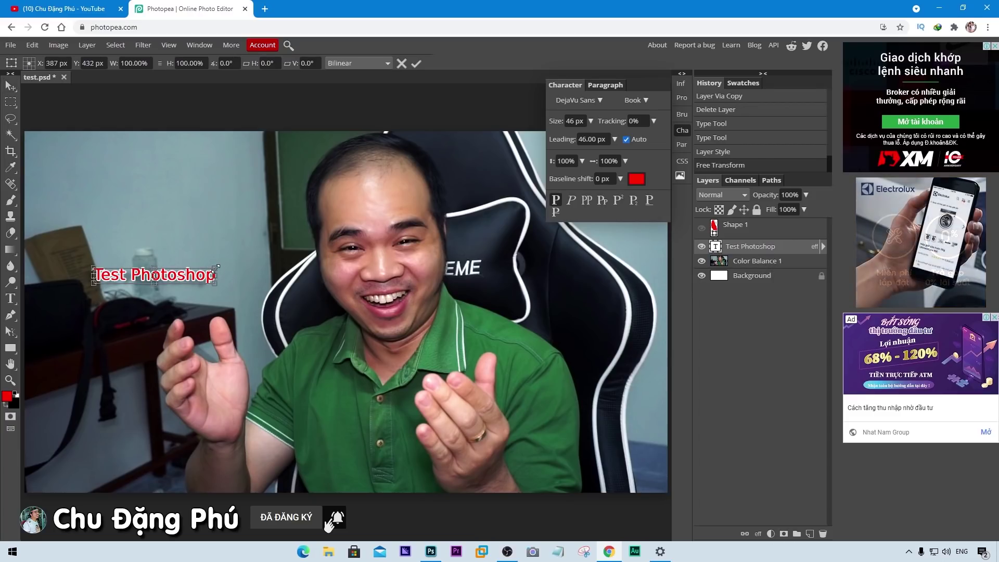
{"action": "left_click_drag", "start_coordinate": [215, 268], "coordinate": [310, 255]}
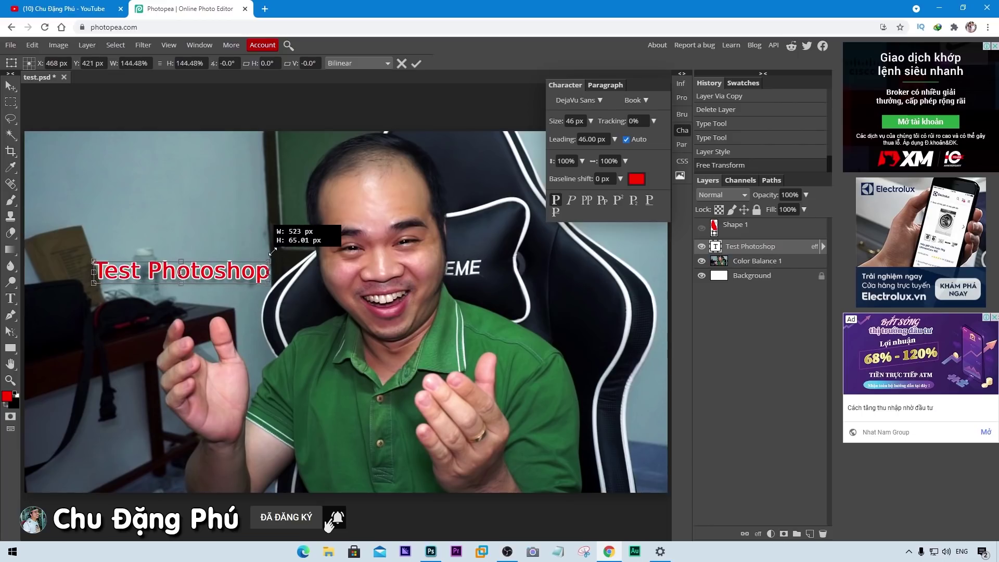
{"action": "left_click_drag", "start_coordinate": [92, 254], "coordinate": [30, 247]}
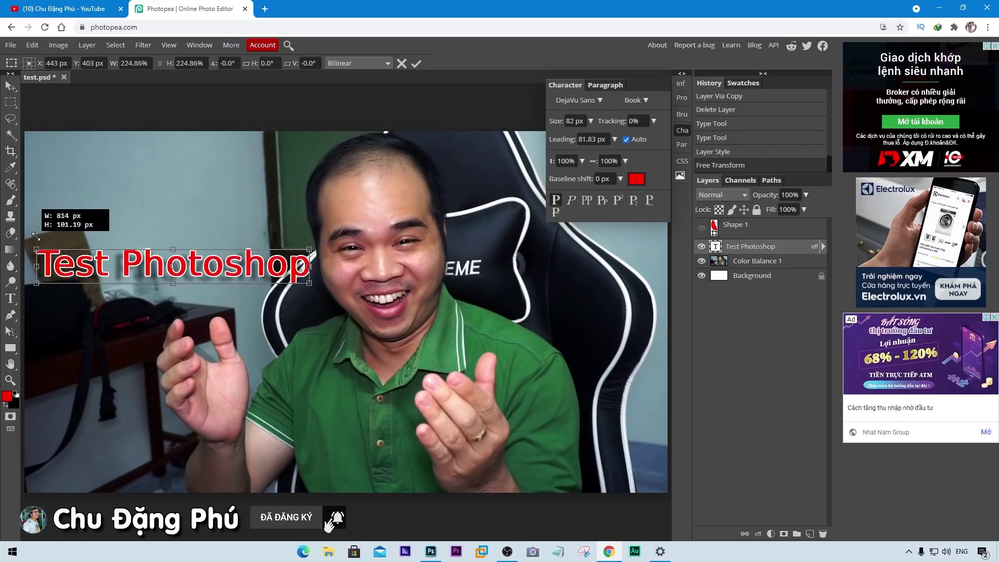
{"action": "left_click_drag", "start_coordinate": [155, 266], "coordinate": [155, 174]}
{"action": "key", "text": "Return"}
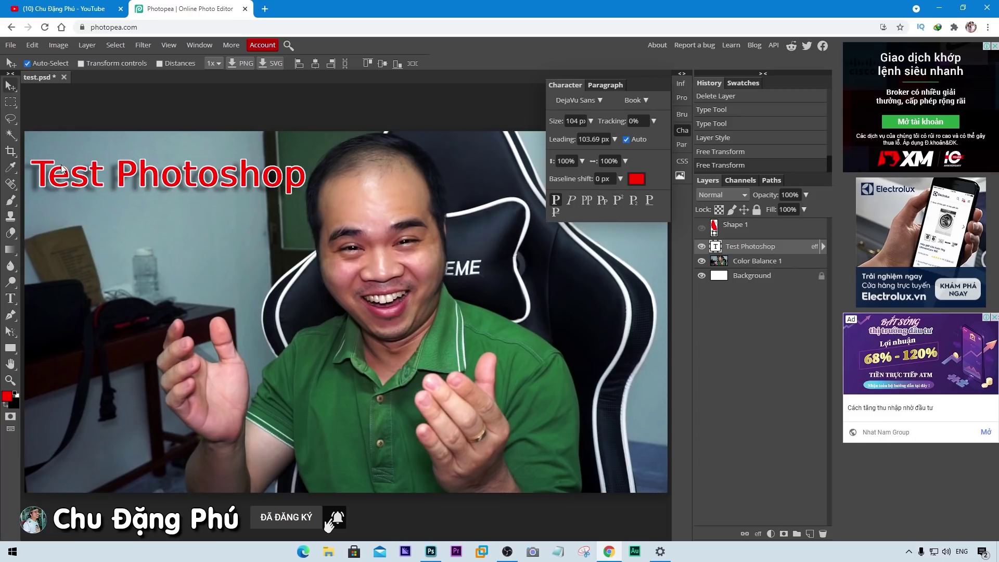
{"action": "left_click", "coordinate": [11, 45]}
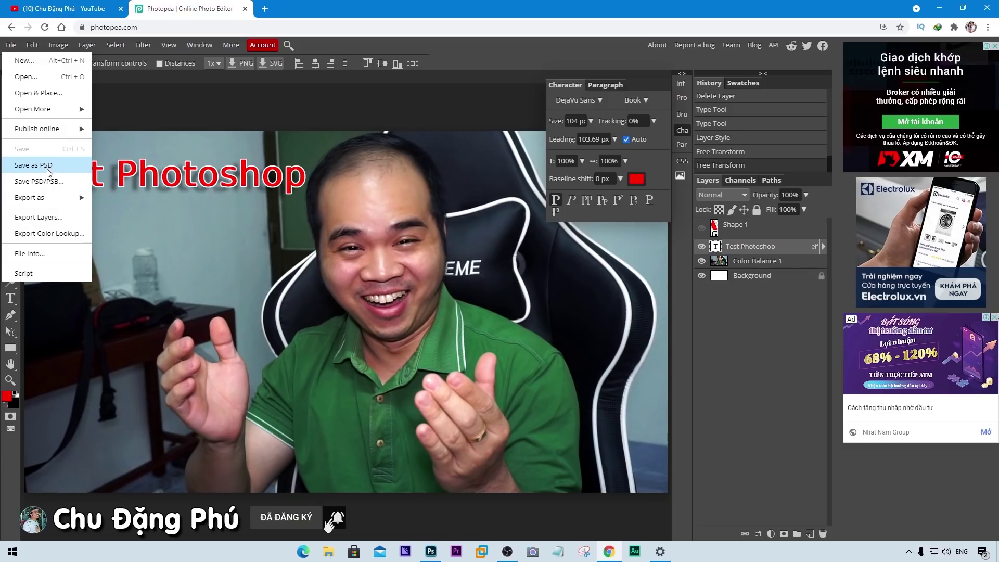
{"action": "mouse_move", "coordinate": [47, 197]}
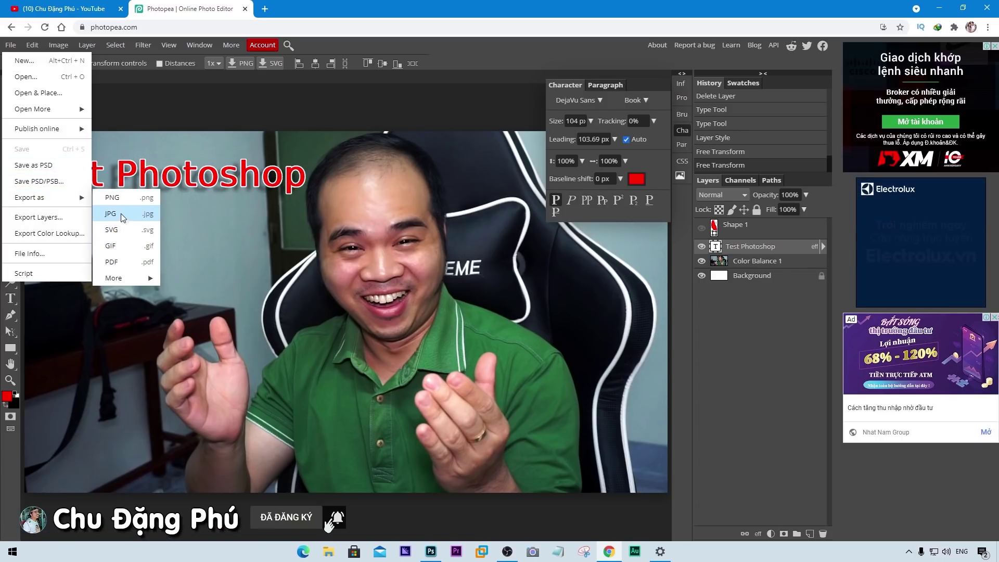
{"action": "mouse_move", "coordinate": [117, 277]}
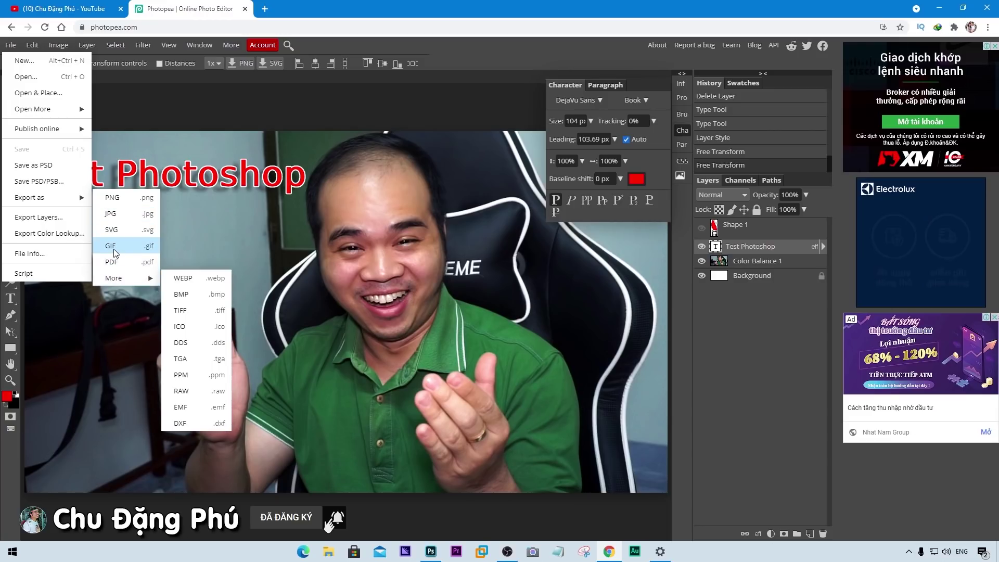
- Export the image as JPG and save it as test.jpg on the Desktop
{"action": "left_click", "coordinate": [123, 220]}
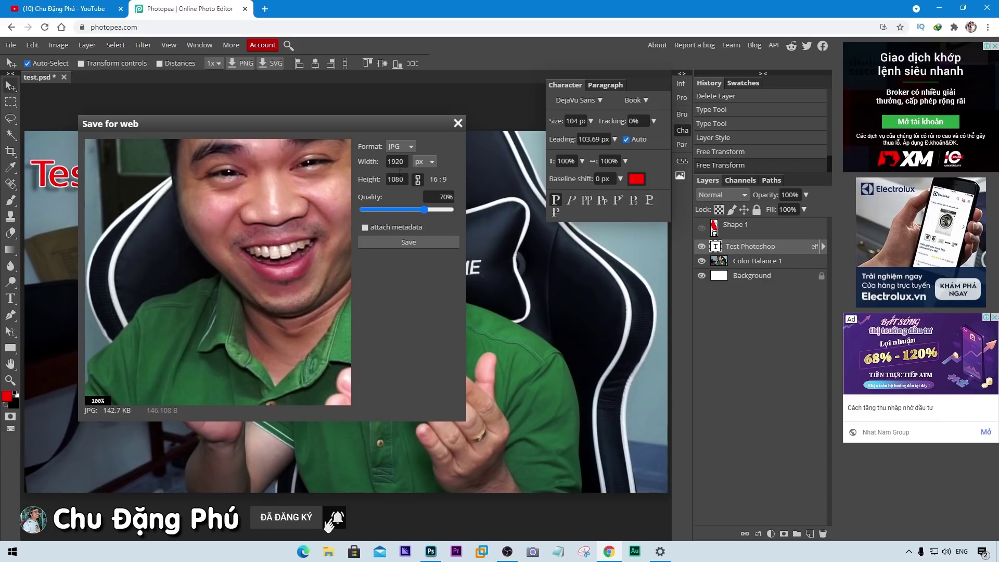
{"action": "left_click", "coordinate": [423, 244]}
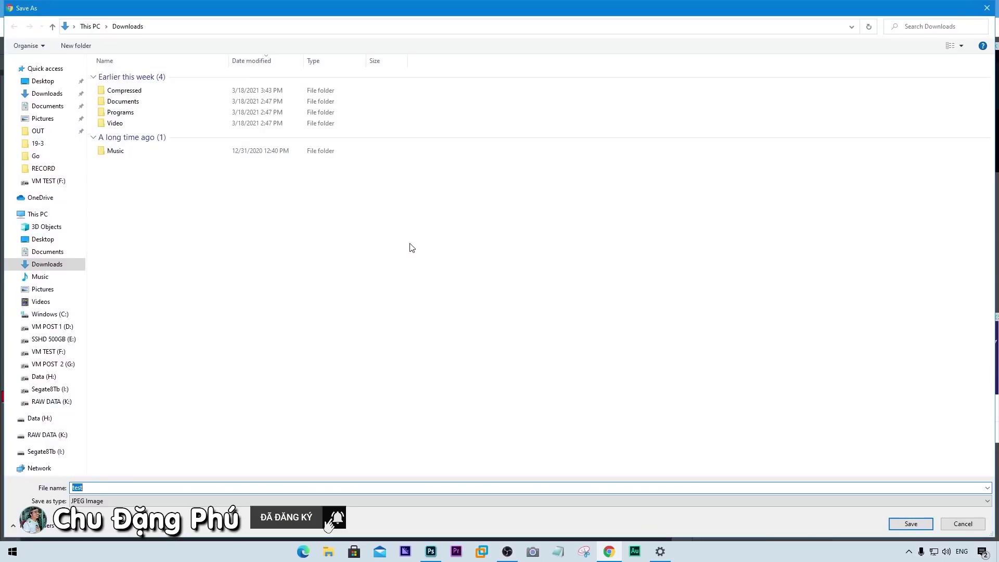
{"action": "left_click", "coordinate": [31, 81]}
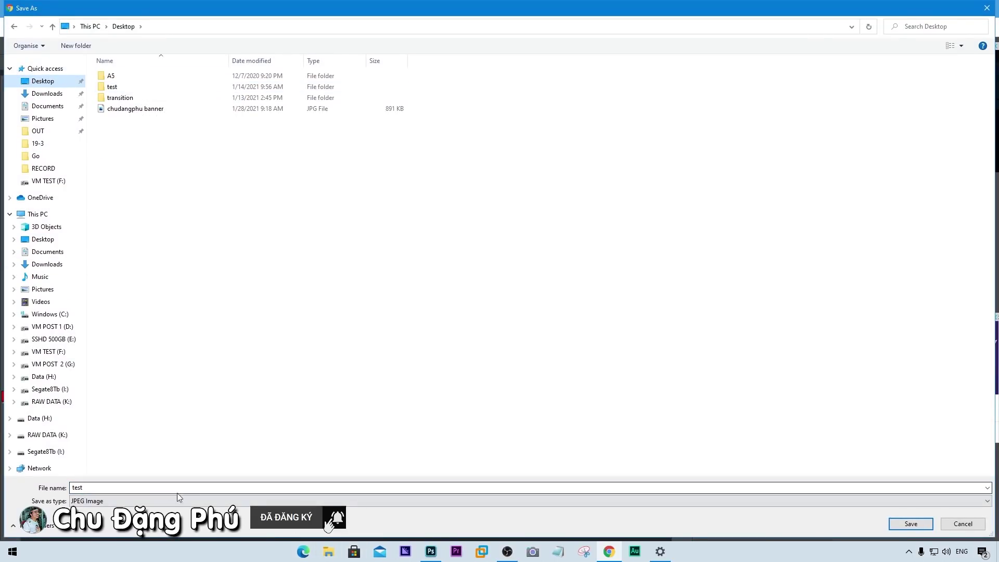
{"action": "left_click", "coordinate": [910, 524]}
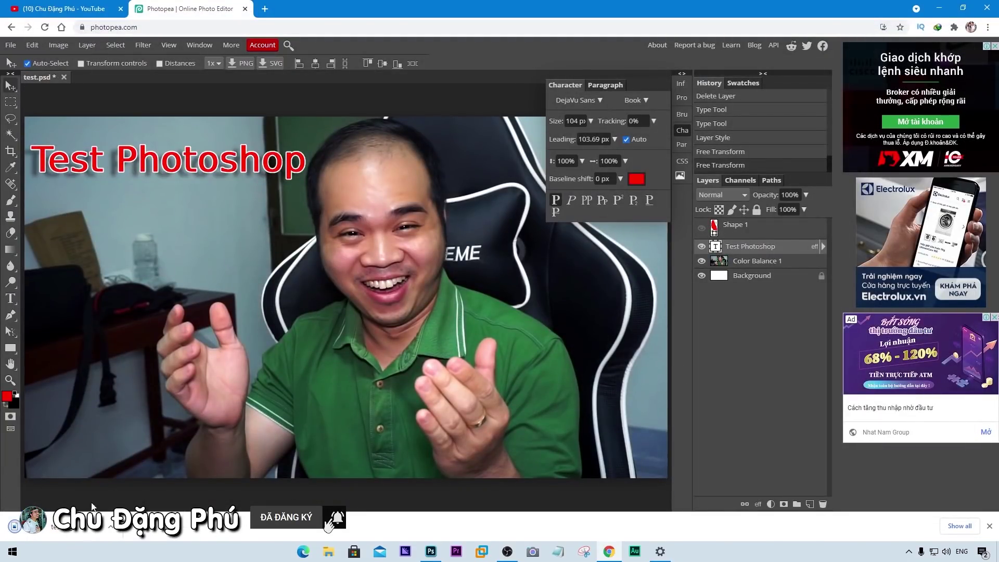
- View test.jpg in Windows Photos, then close test.psd in Photopea without saving changes
{"action": "left_click", "coordinate": [78, 526]}
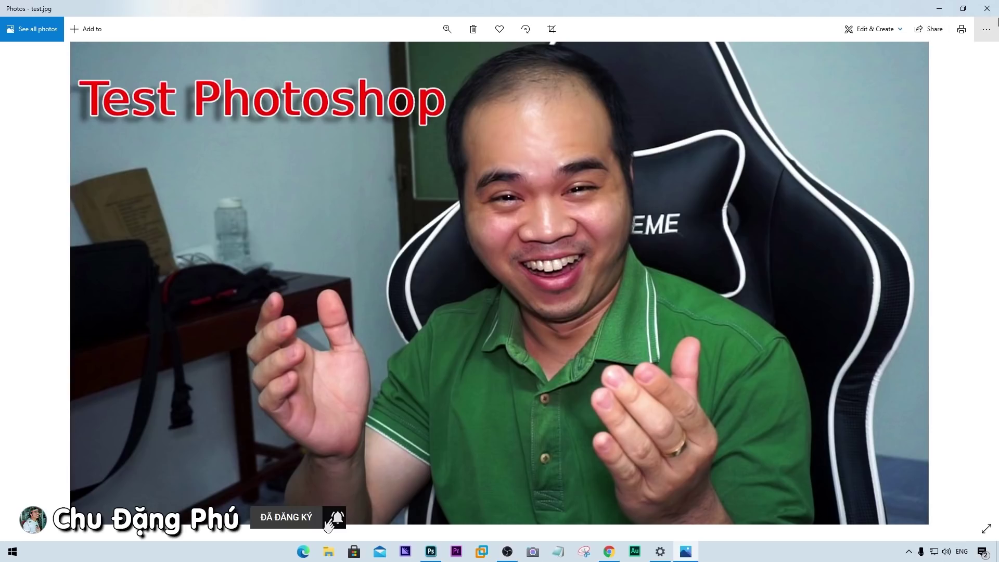
{"action": "left_click", "coordinate": [984, 18]}
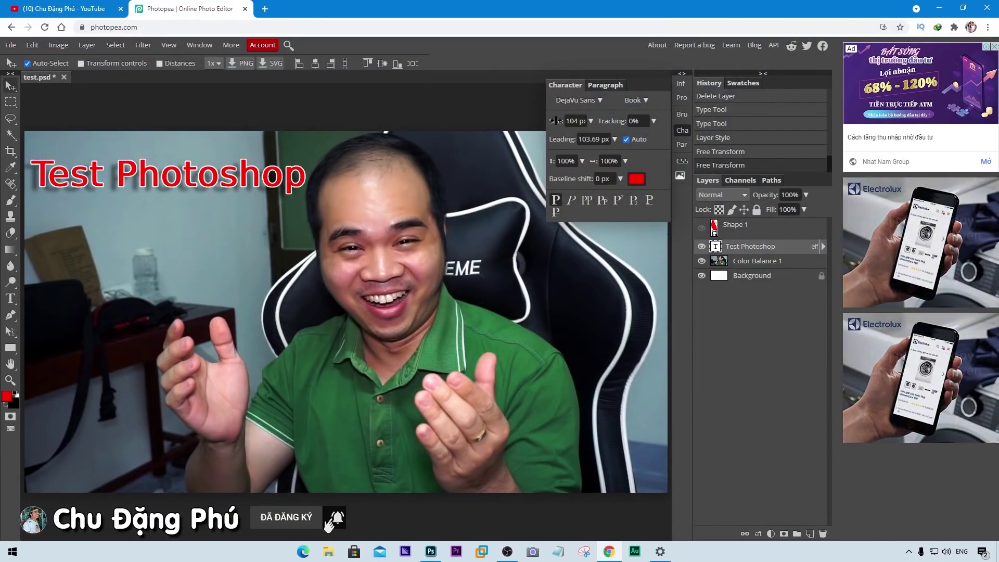
{"action": "left_click", "coordinate": [682, 131]}
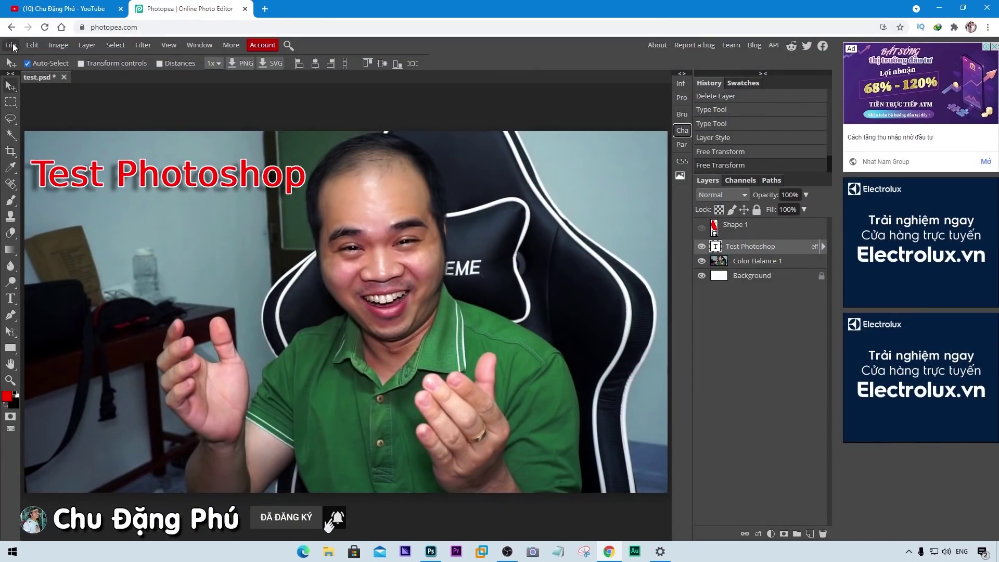
{"action": "left_click", "coordinate": [64, 78]}
{"action": "left_click", "coordinate": [548, 98]}
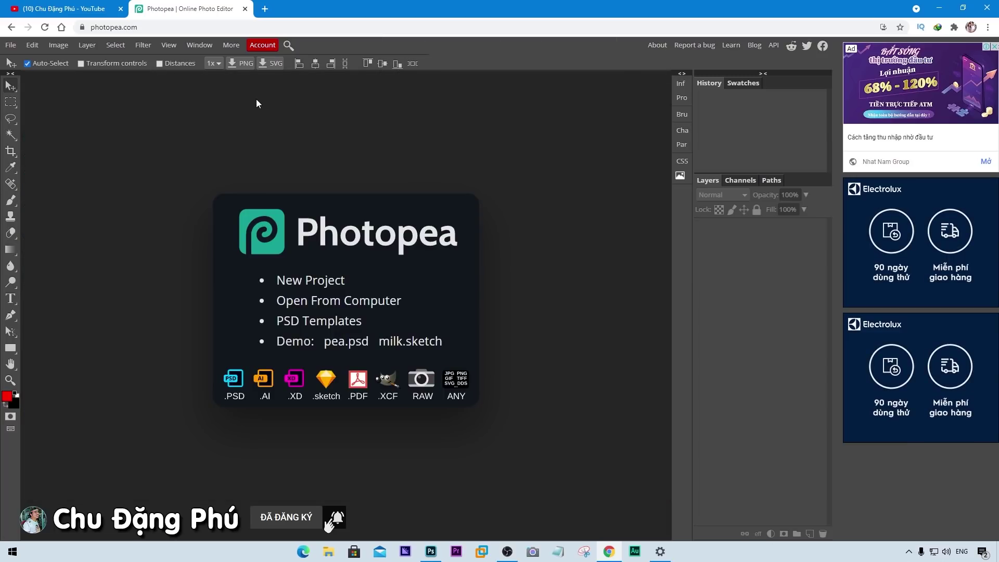
- Open CUNG HOC PHOTOSHOP.psd from the RENDER folder on drive D: via Open From Computer
{"action": "left_click", "coordinate": [321, 306]}
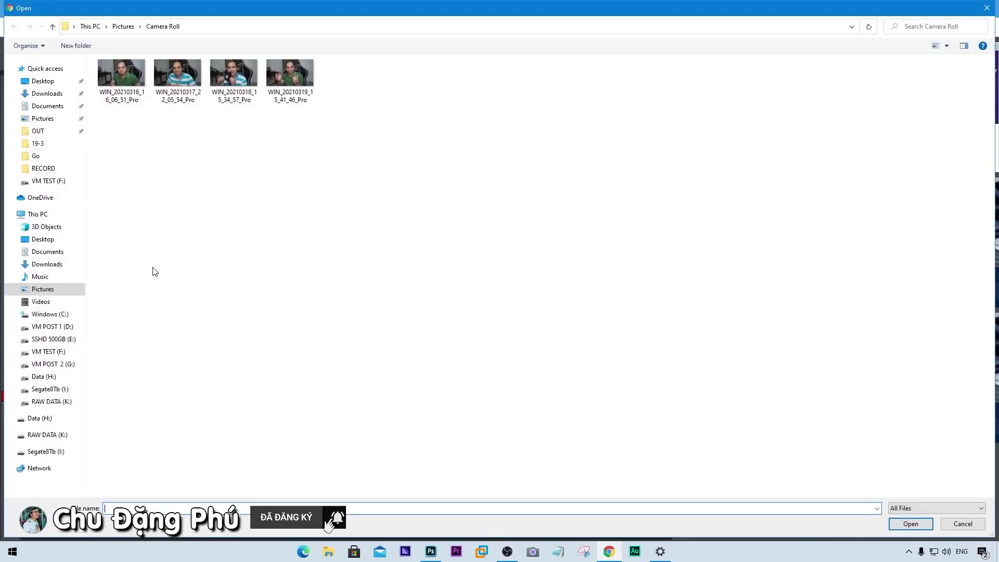
{"action": "left_click", "coordinate": [52, 326]}
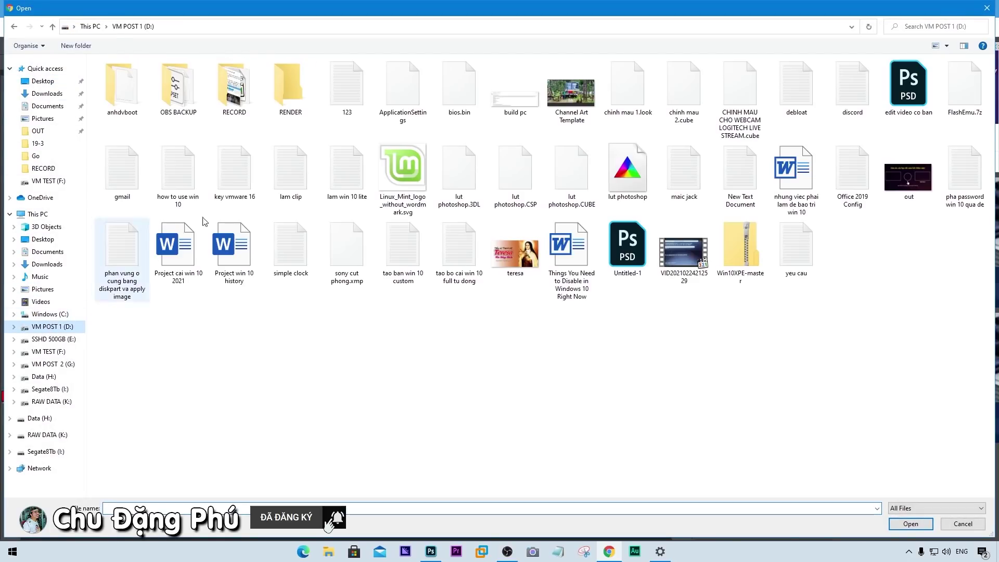
{"action": "double_click", "coordinate": [290, 94]}
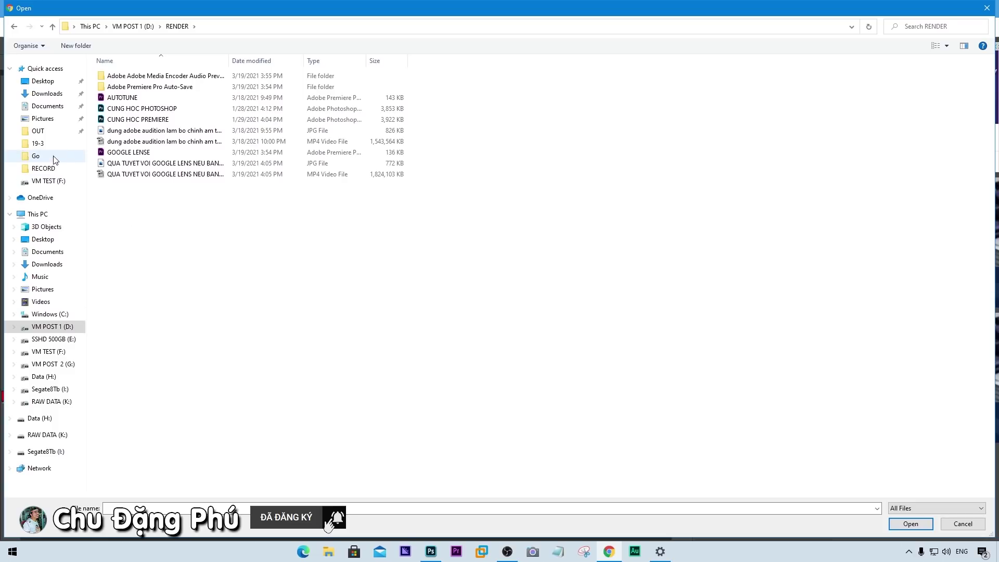
{"action": "double_click", "coordinate": [149, 120]}
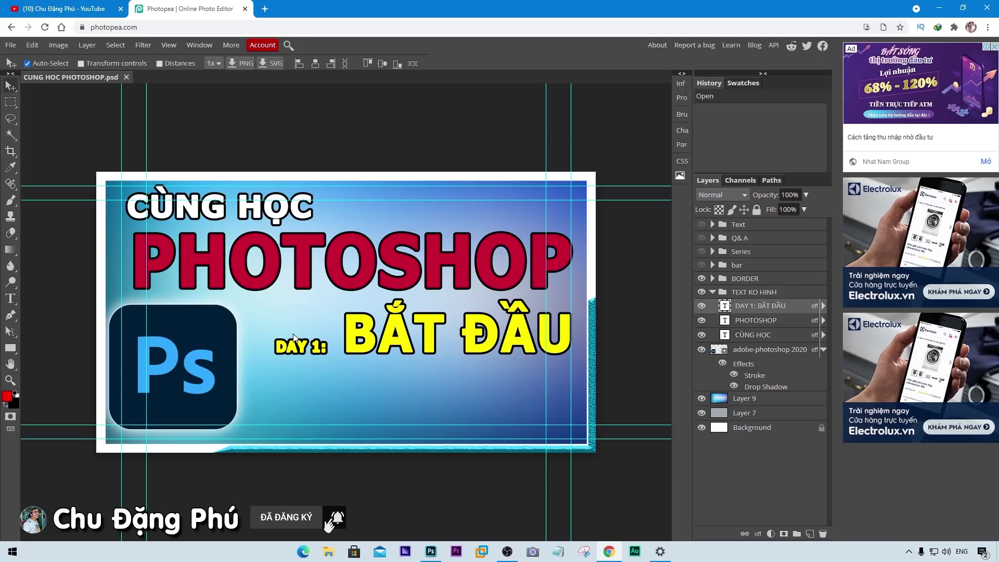
- Inspect the DAY 1 and PHOTOSHOP text layers without changes, then close CUNG HOC PHOTOSHOP.psd
{"action": "double_click", "coordinate": [368, 333]}
{"action": "left_click", "coordinate": [415, 333]}
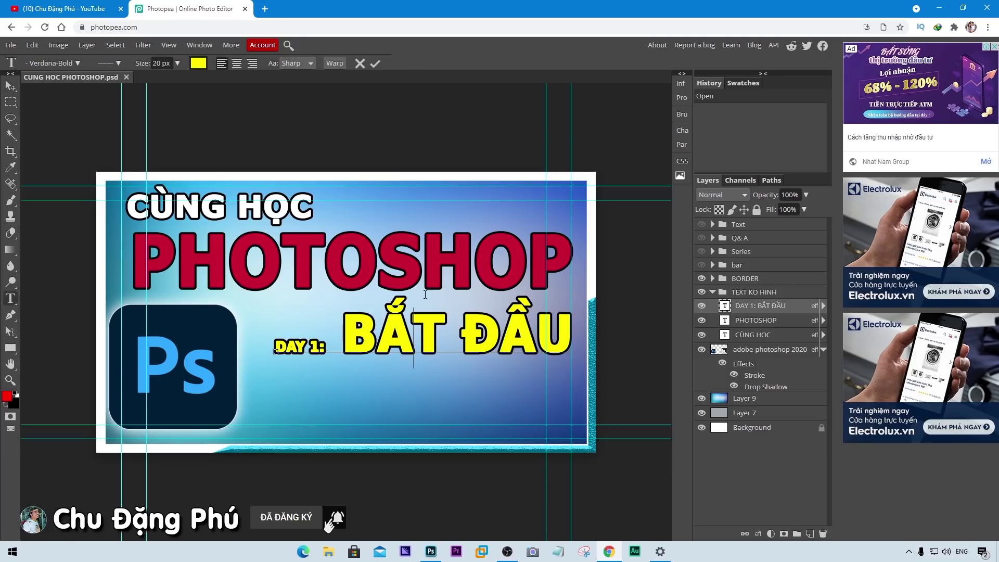
{"action": "left_click", "coordinate": [358, 64]}
{"action": "left_click", "coordinate": [405, 283]}
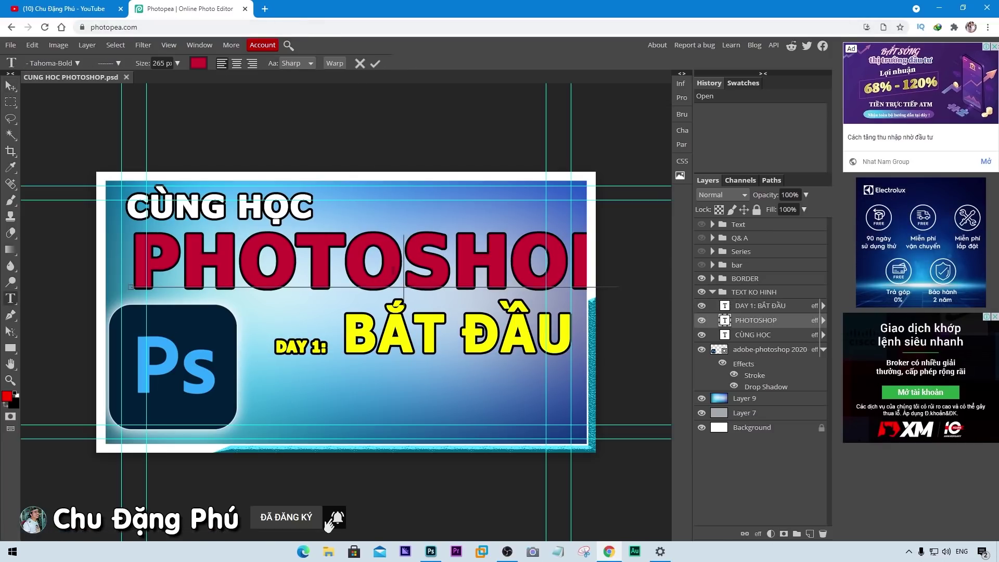
{"action": "left_click", "coordinate": [361, 64]}
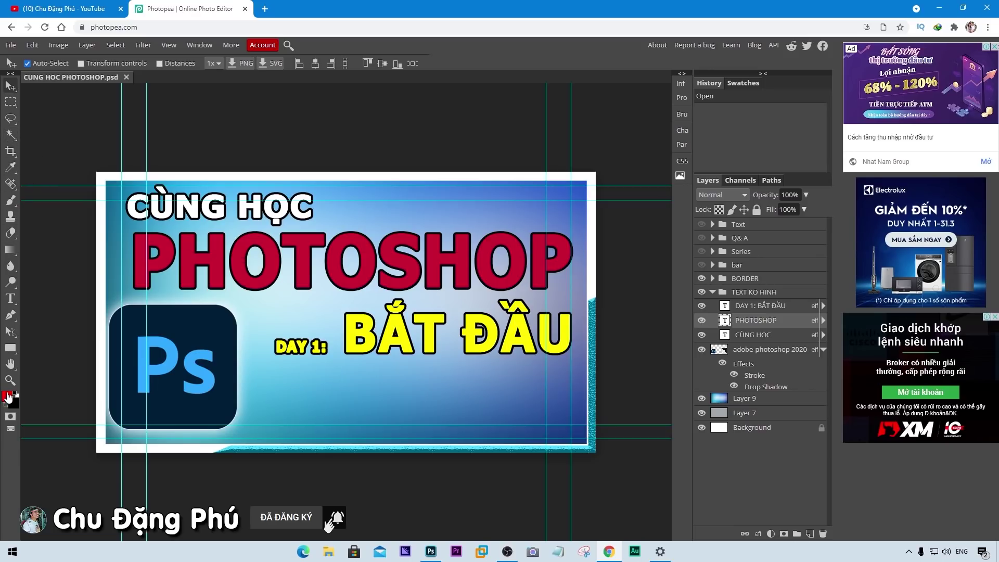
{"action": "left_click", "coordinate": [126, 77]}
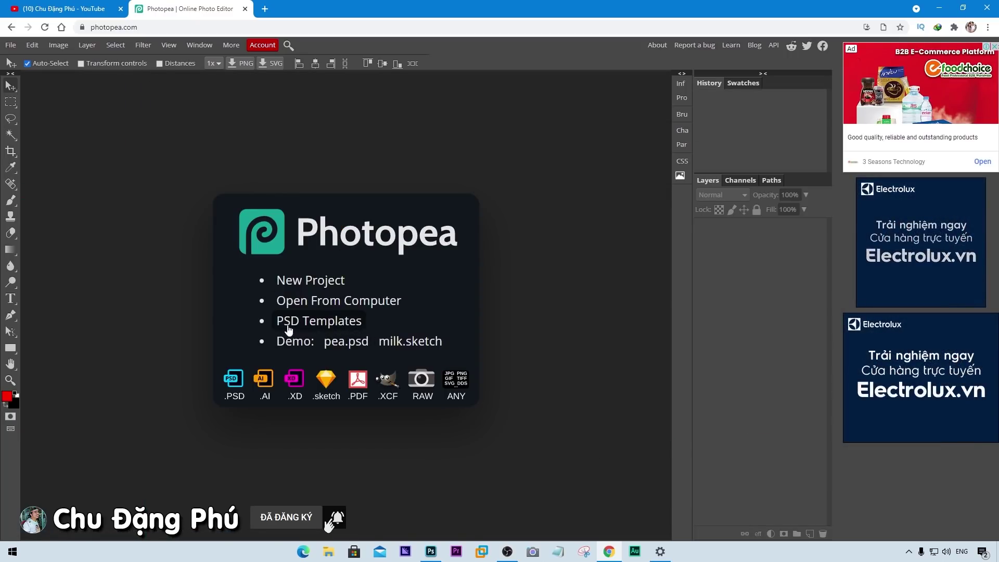
- Open the Youtube thumbnail template from PSD Templates as youtube thumbnail 2.psd
{"action": "left_click", "coordinate": [323, 324]}
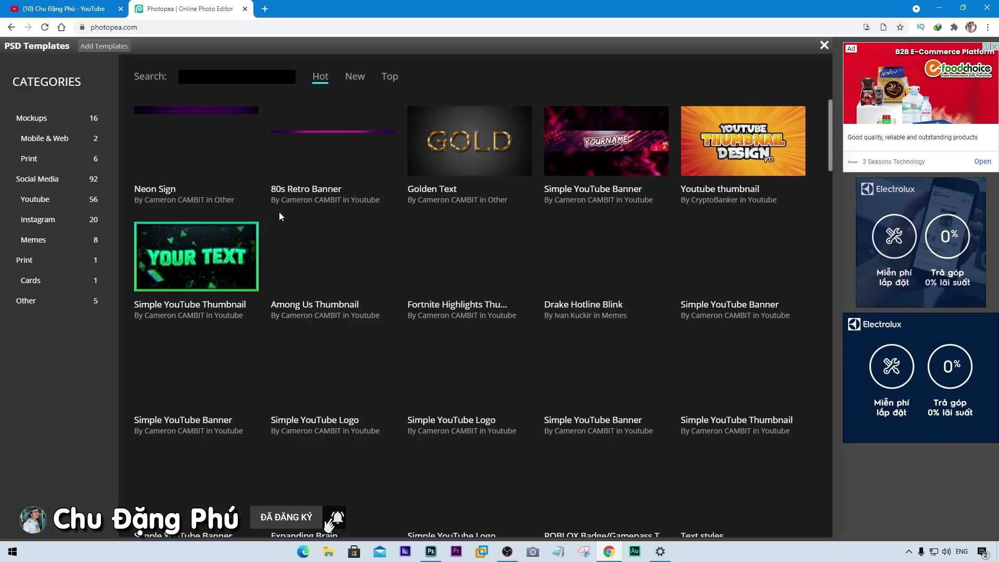
{"action": "scroll", "coordinate": [350, 367], "scroll_direction": "down", "scroll_amount": 3}
{"action": "scroll", "coordinate": [350, 367], "scroll_direction": "down", "scroll_amount": 3}
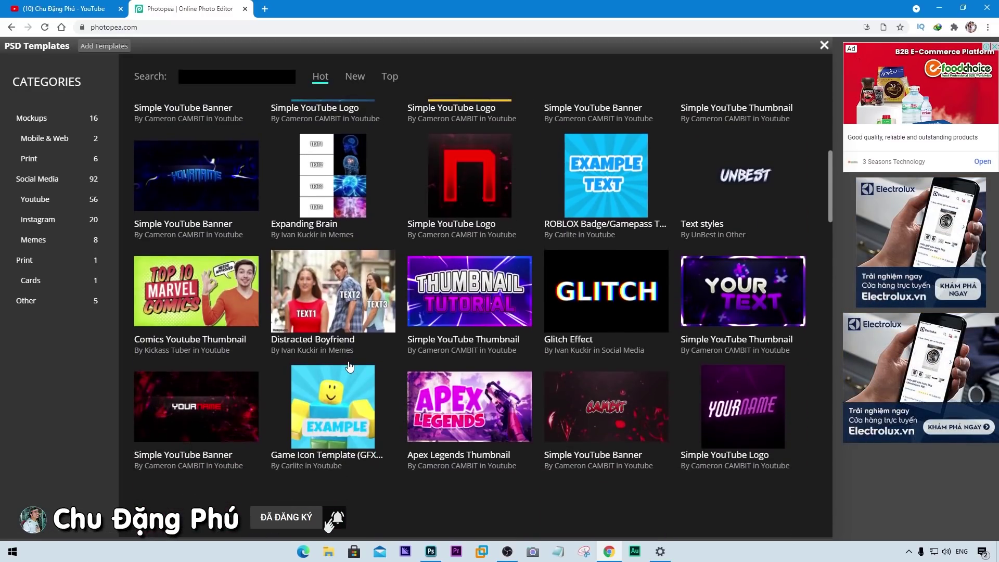
{"action": "scroll", "coordinate": [350, 367], "scroll_direction": "down", "scroll_amount": 4}
{"action": "scroll", "coordinate": [350, 367], "scroll_direction": "up", "scroll_amount": 4}
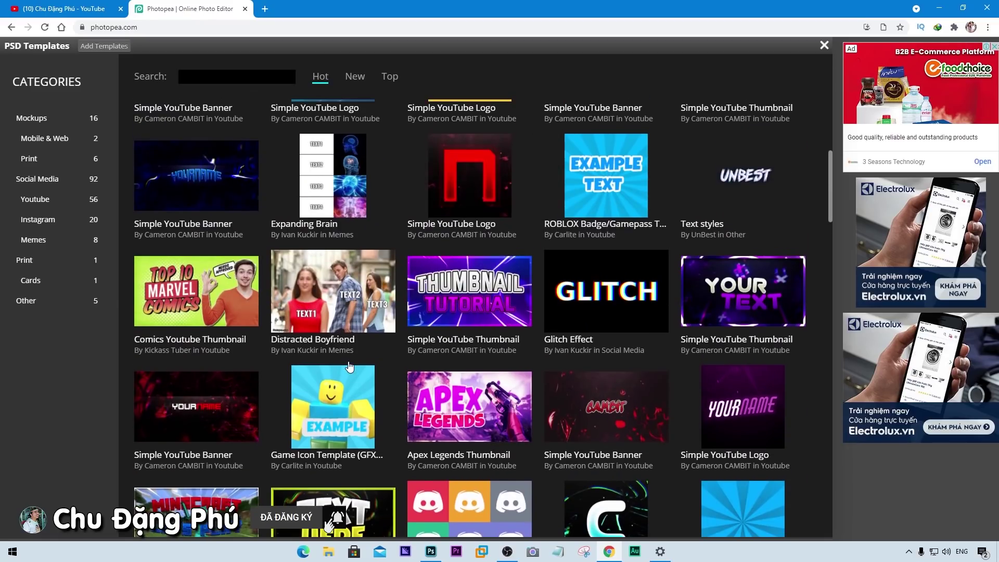
{"action": "scroll", "coordinate": [350, 368], "scroll_direction": "up", "scroll_amount": 4}
{"action": "scroll", "coordinate": [350, 368], "scroll_direction": "up", "scroll_amount": 2}
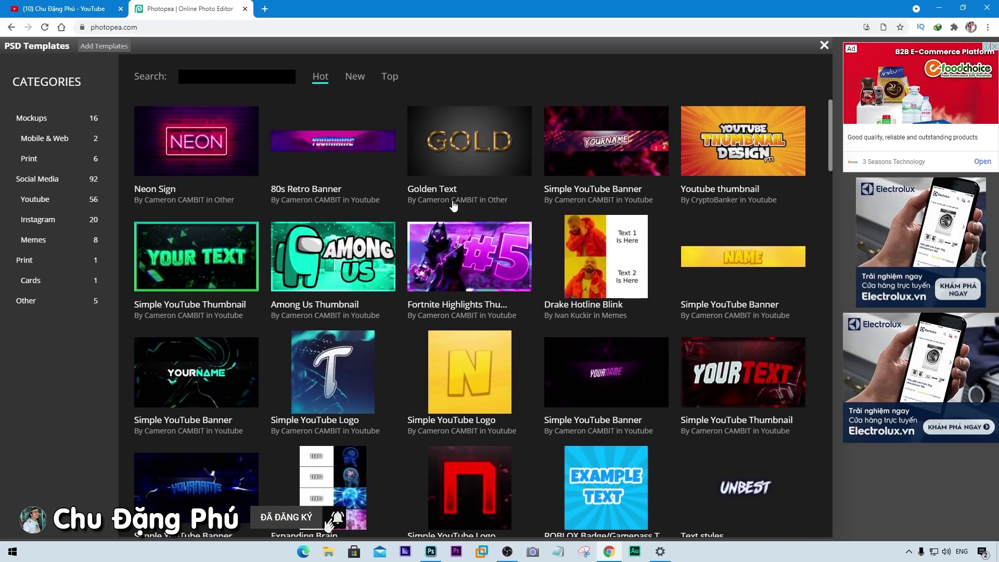
{"action": "left_click", "coordinate": [746, 151]}
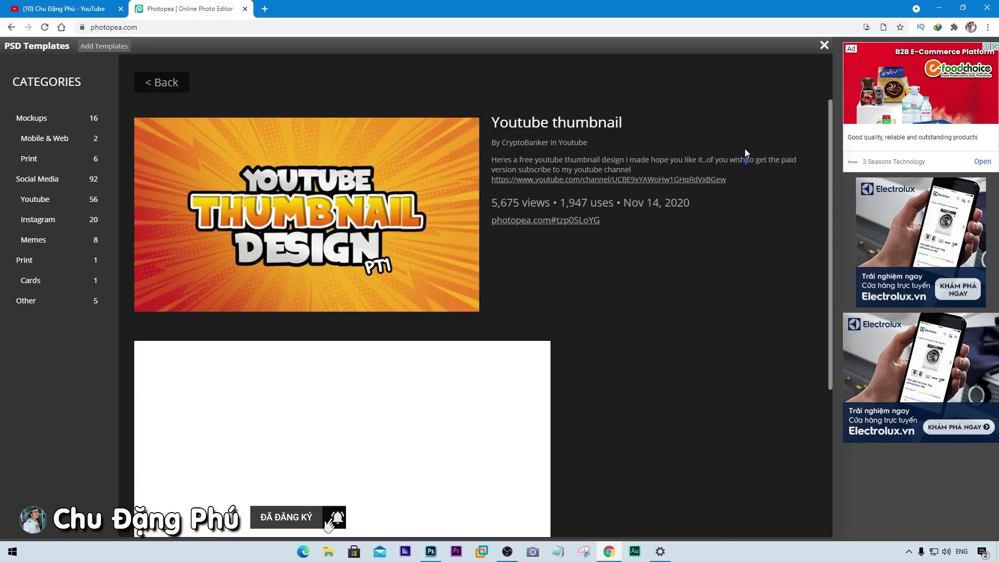
{"action": "left_click", "coordinate": [353, 202]}
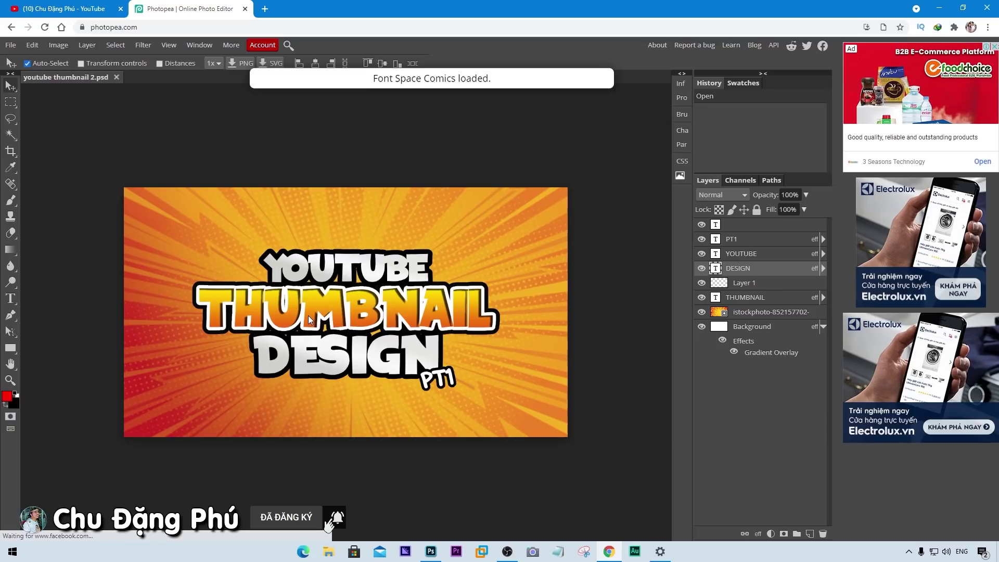
- Change the DESIGN title text to 'đi dai', then close the thumbnail document
{"action": "double_click", "coordinate": [338, 360]}
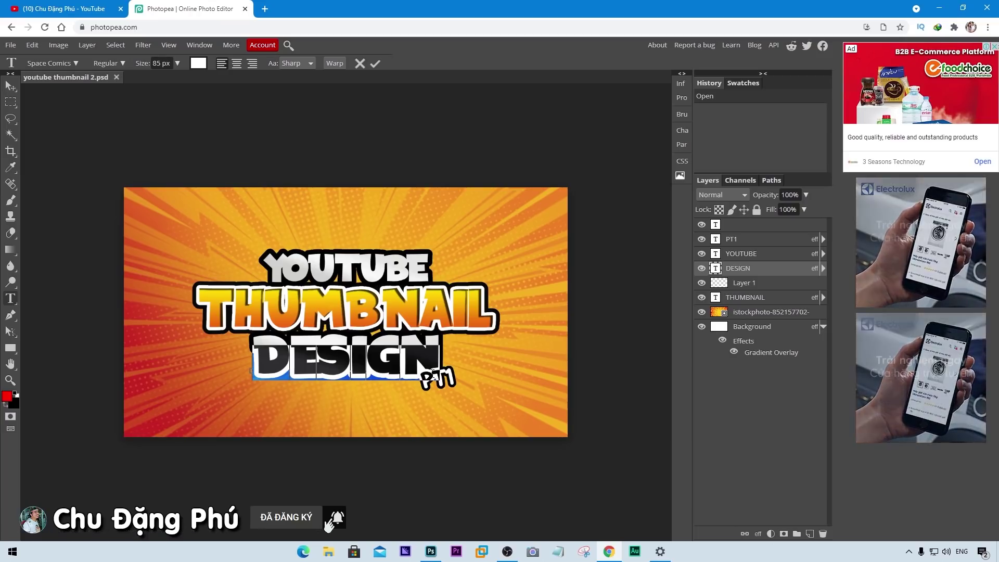
{"action": "key", "text": "BackSpace"}
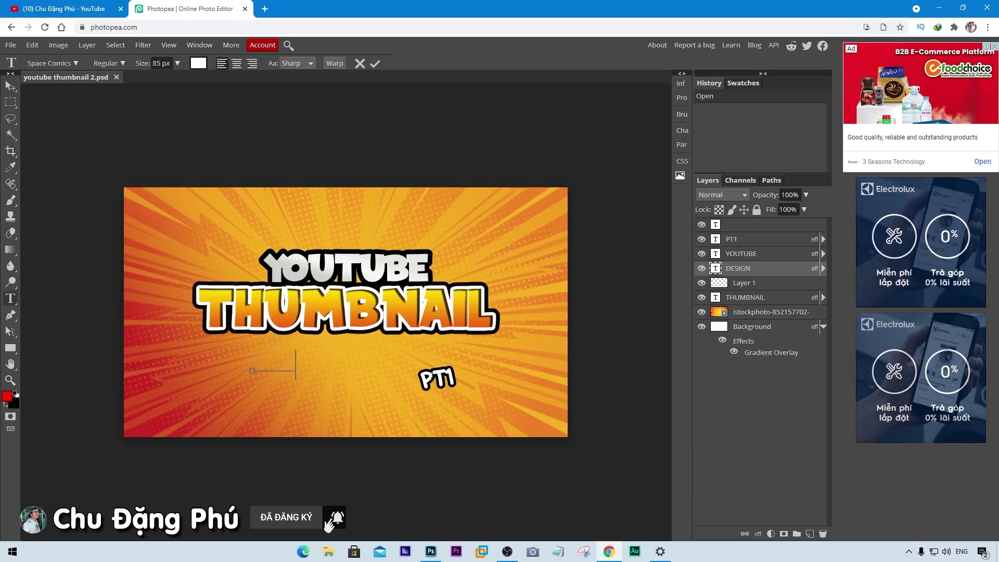
{"action": "type", "text": "đi"}
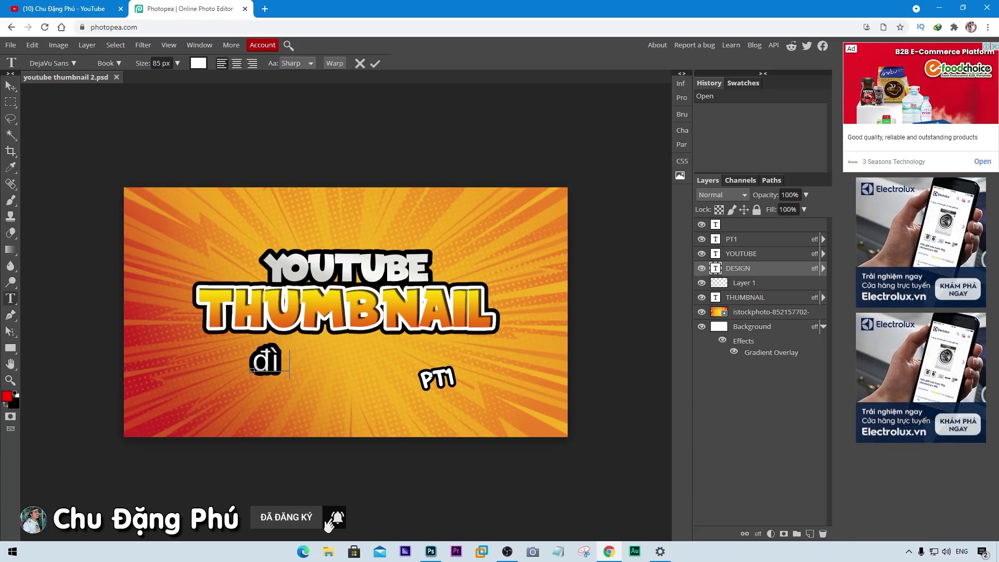
{"action": "type", "text": " dqa"}
{"action": "key", "text": "BackSpace"}
{"action": "key", "text": "BackSpace"}
{"action": "type", "text": "ai"}
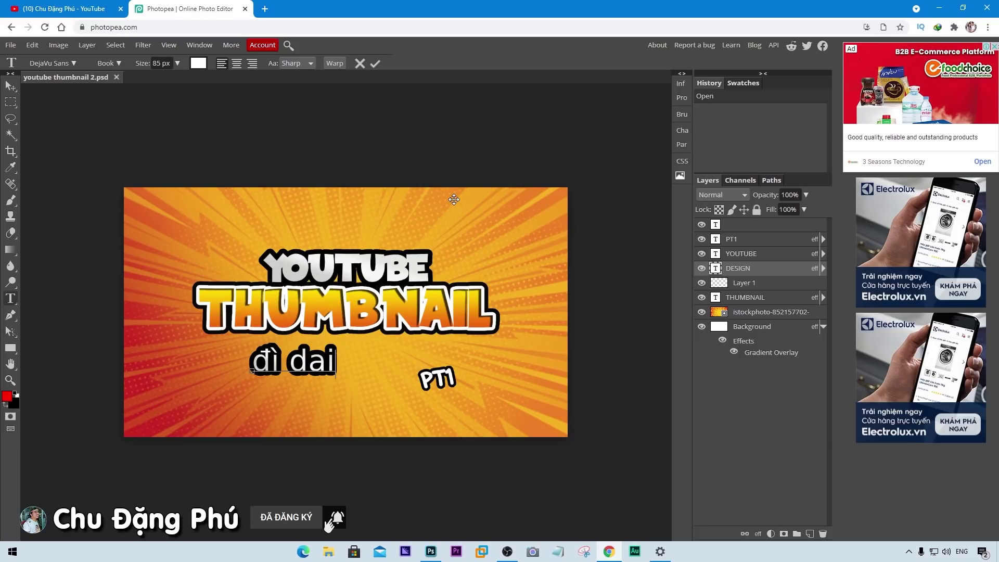
{"action": "left_click", "coordinate": [375, 63]}
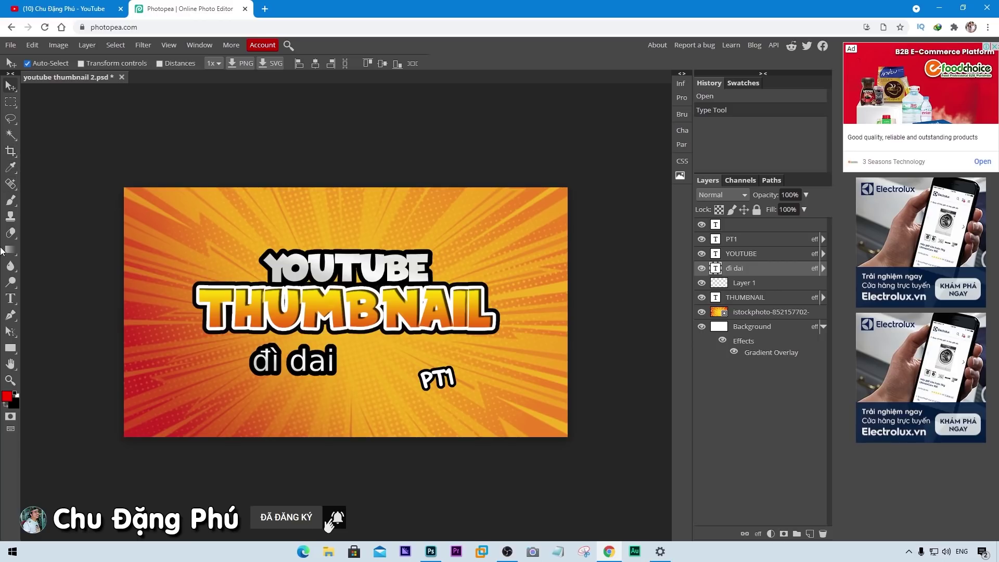
{"action": "left_click", "coordinate": [122, 78]}
{"action": "left_click", "coordinate": [553, 92]}
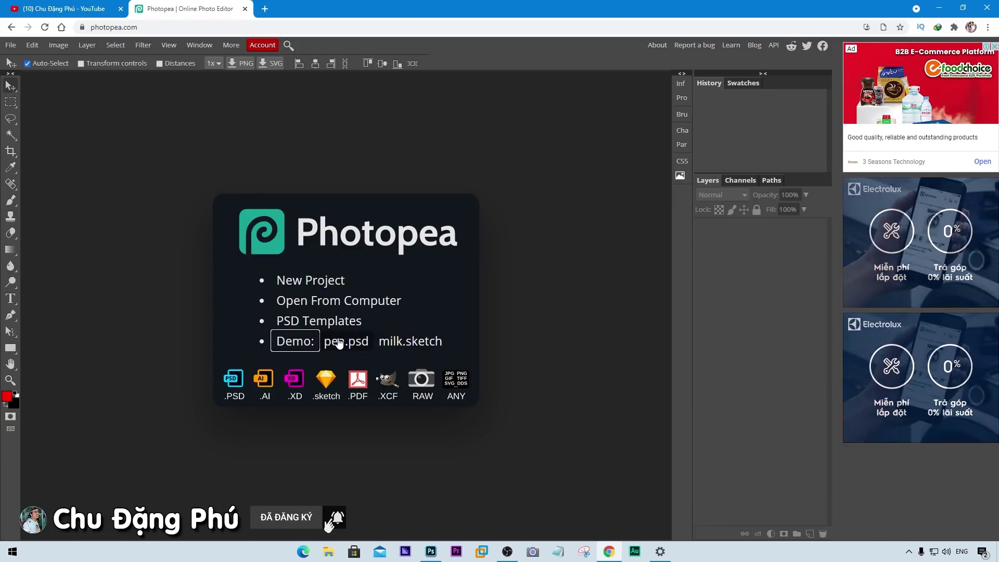
- Create a new blank 1920×1080 project named test
{"action": "left_click", "coordinate": [327, 302]}
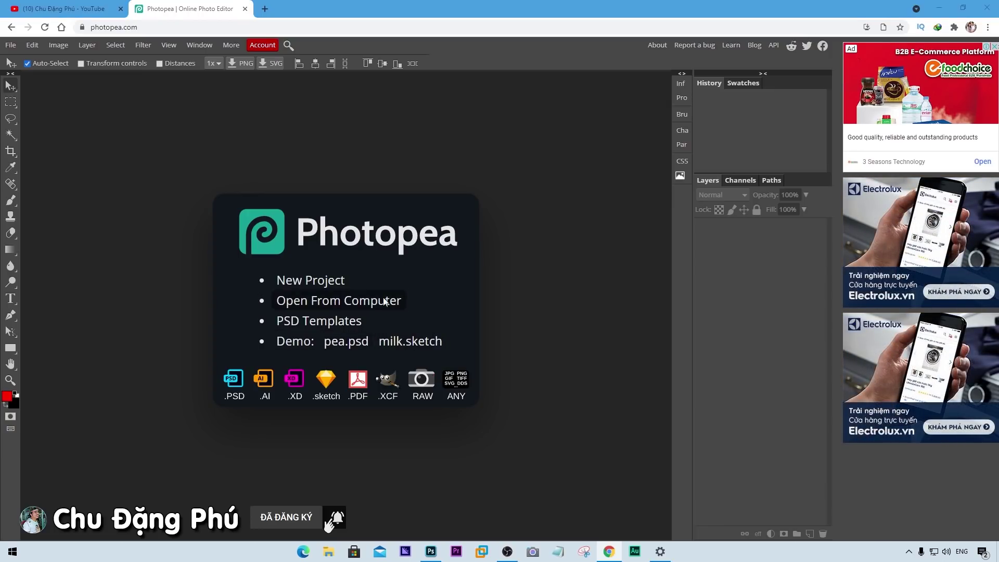
{"action": "left_click", "coordinate": [981, 525]}
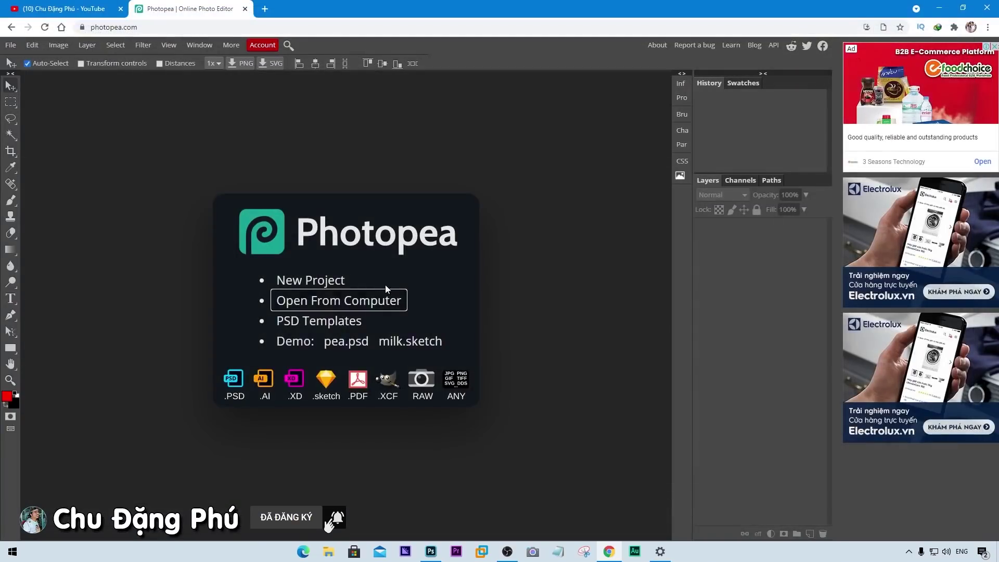
{"action": "left_click", "coordinate": [308, 279]}
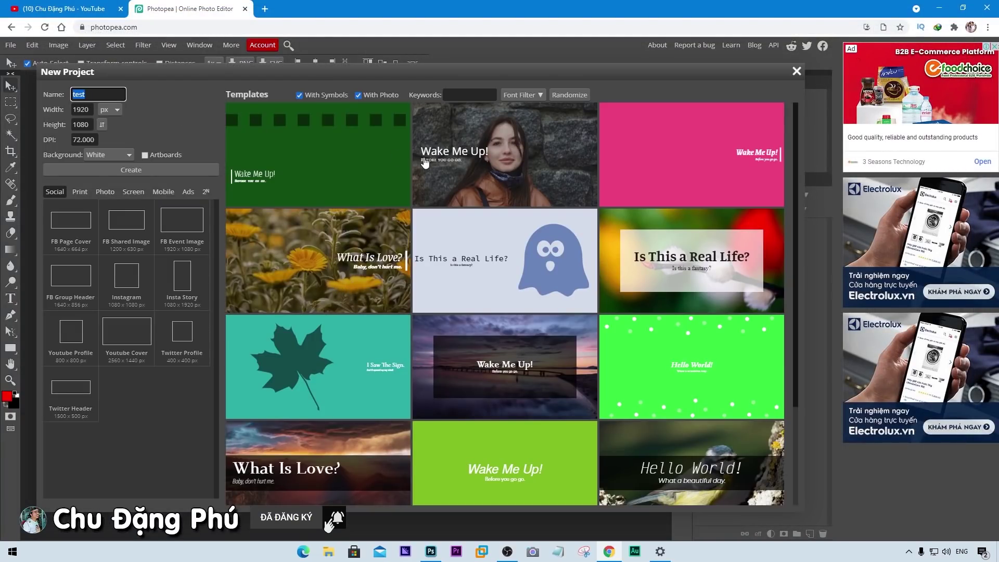
{"action": "left_click", "coordinate": [106, 173]}
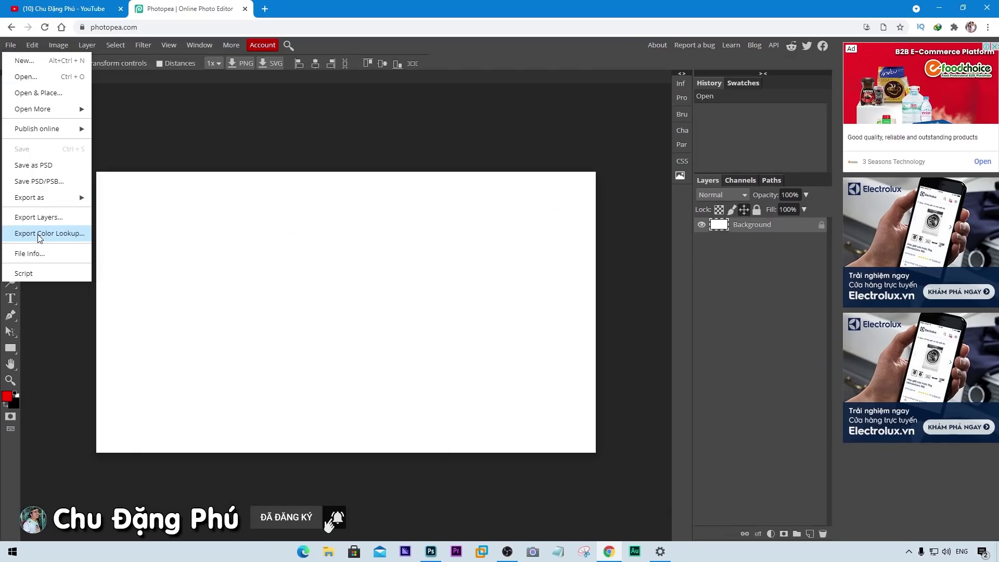
- Place the portrait photo from Pictures > Camera Roll onto the canvas and commit its transform
{"action": "left_click", "coordinate": [31, 92]}
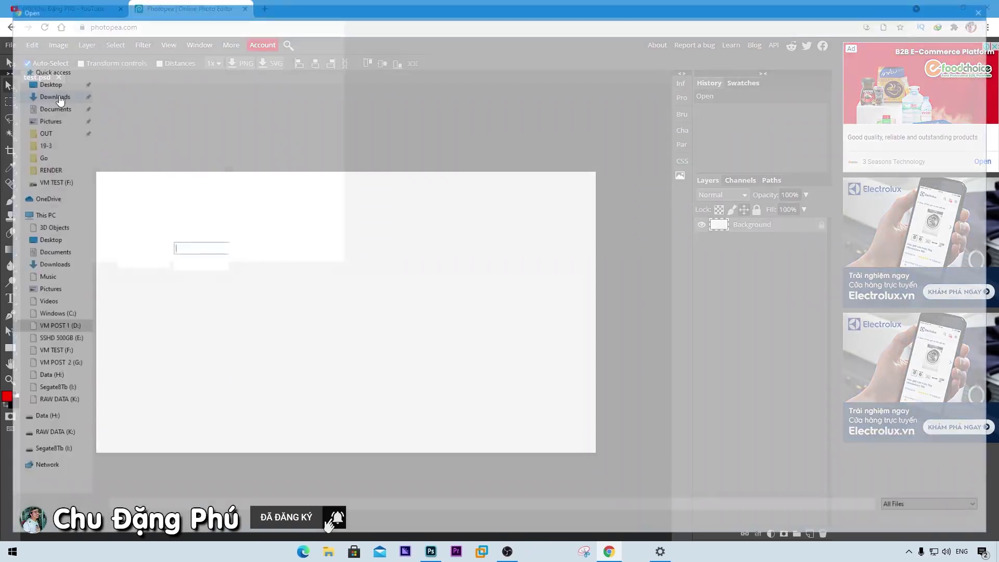
{"action": "left_click", "coordinate": [43, 118]}
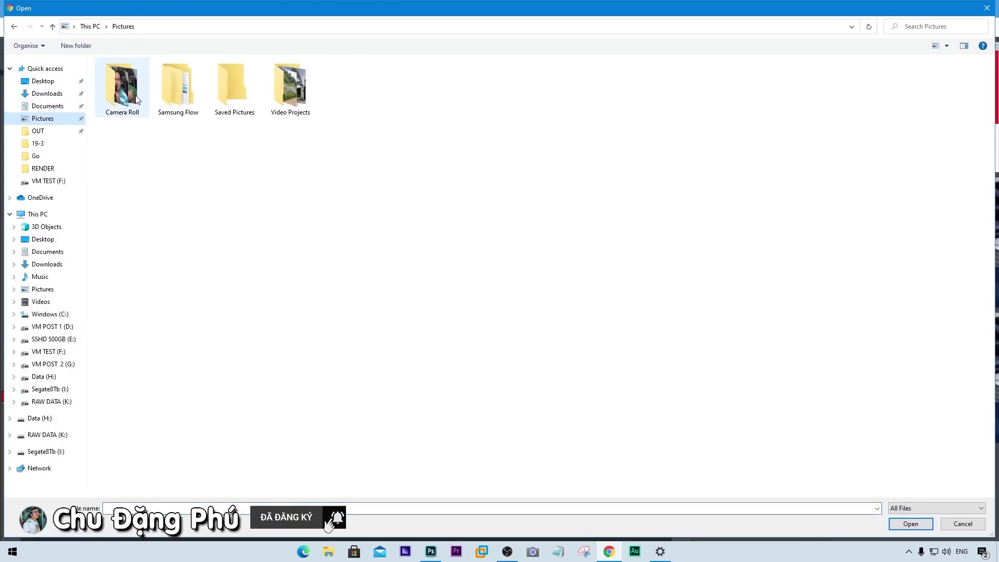
{"action": "double_click", "coordinate": [132, 90]}
{"action": "double_click", "coordinate": [290, 99]}
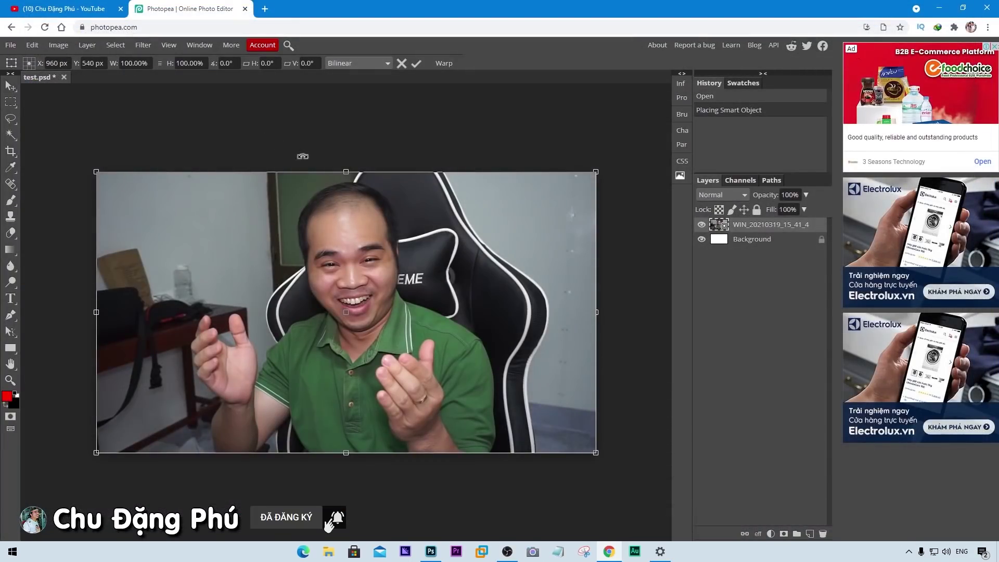
{"action": "key", "text": "Return"}
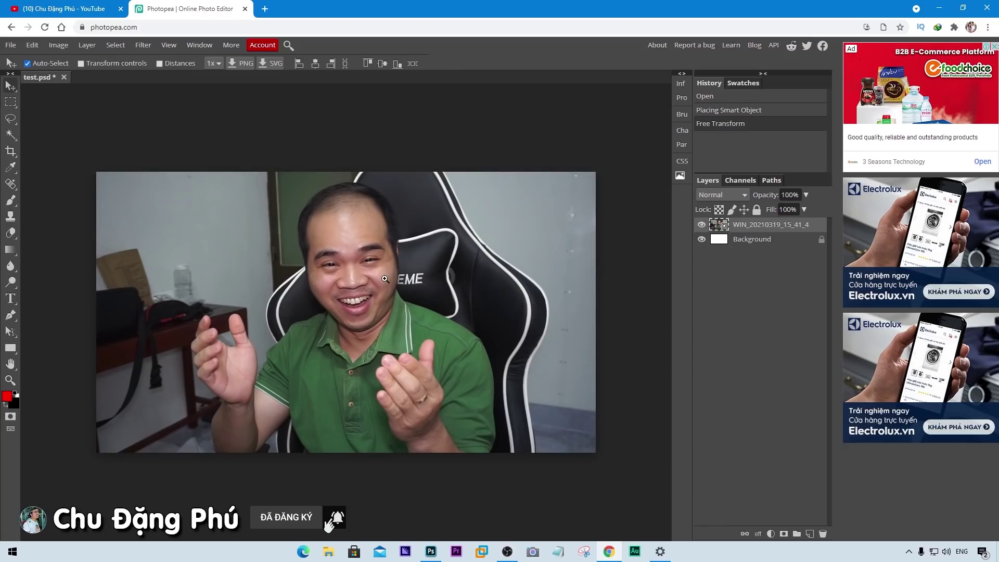
- Zoom in on the face, switch to the Spot Healing Brush, and dismiss the rasterize prompt
{"action": "scroll", "coordinate": [385, 279], "scroll_direction": "up", "scroll_amount": 2}
{"action": "scroll", "coordinate": [396, 250], "scroll_direction": "up", "scroll_amount": 3}
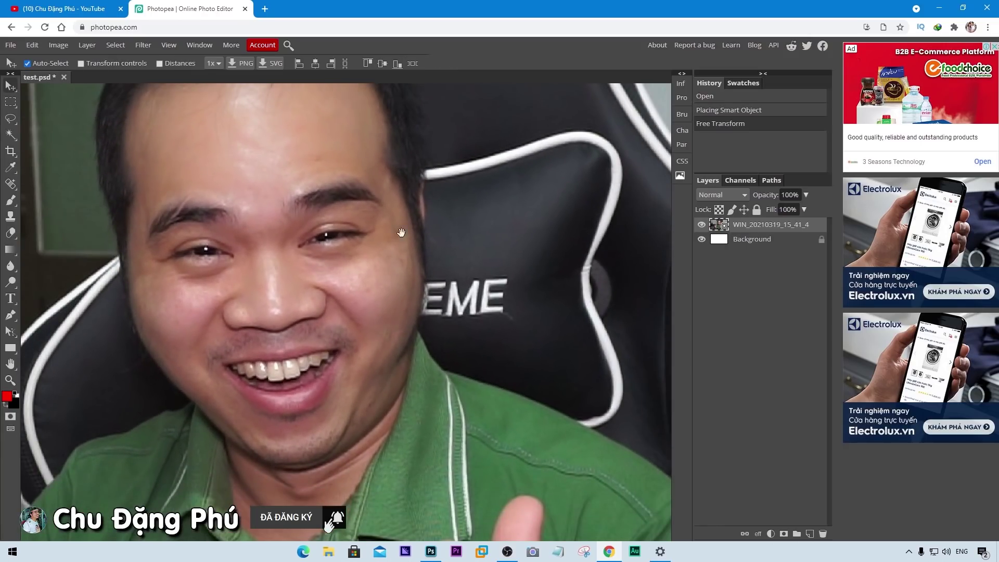
{"action": "scroll", "coordinate": [401, 232], "scroll_direction": "down", "scroll_amount": 3}
{"action": "scroll", "coordinate": [391, 281], "scroll_direction": "up", "scroll_amount": 2}
{"action": "scroll", "coordinate": [413, 242], "scroll_direction": "up", "scroll_amount": 1}
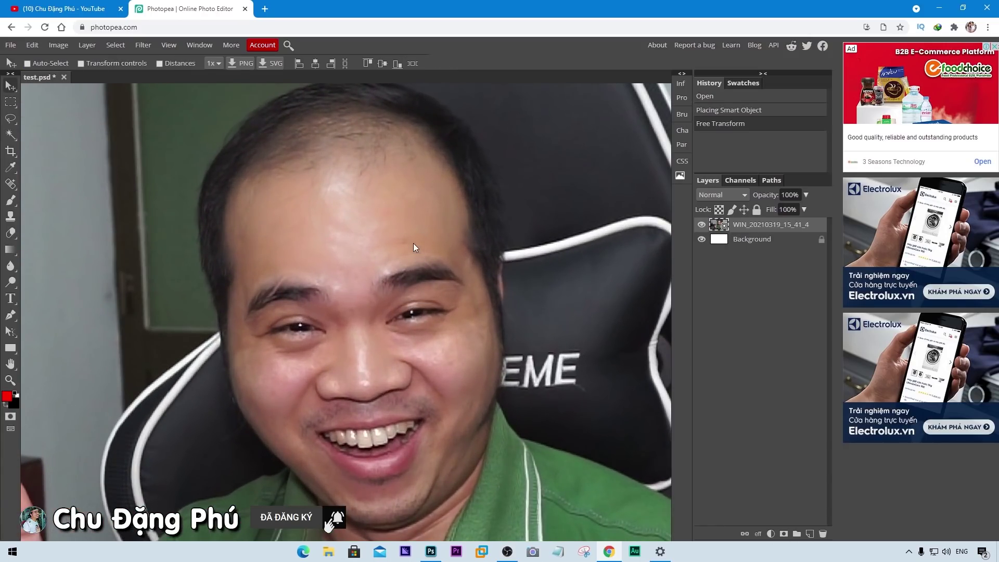
{"action": "right_click", "coordinate": [16, 189]}
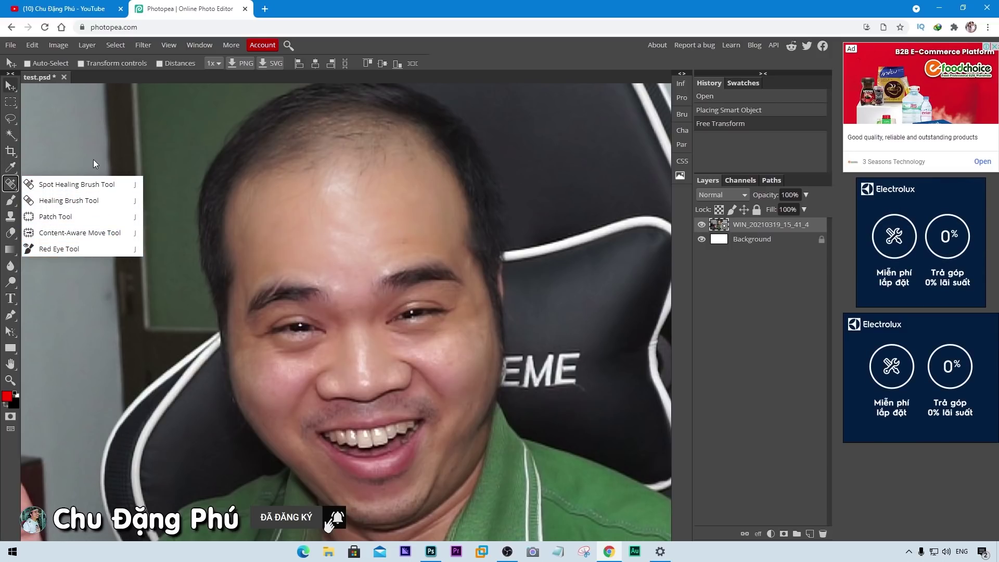
{"action": "left_click", "coordinate": [76, 184]}
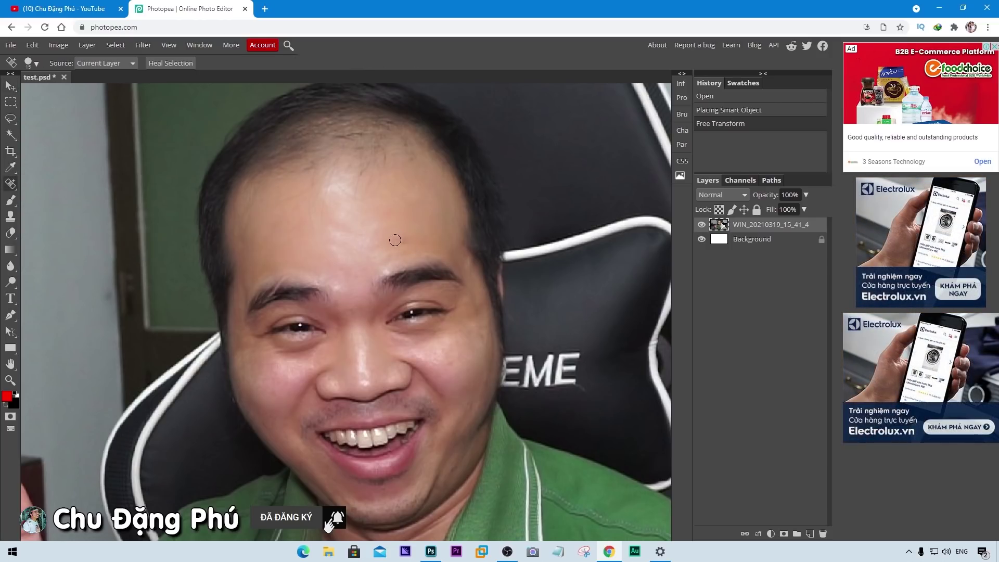
{"action": "left_click", "coordinate": [395, 239]}
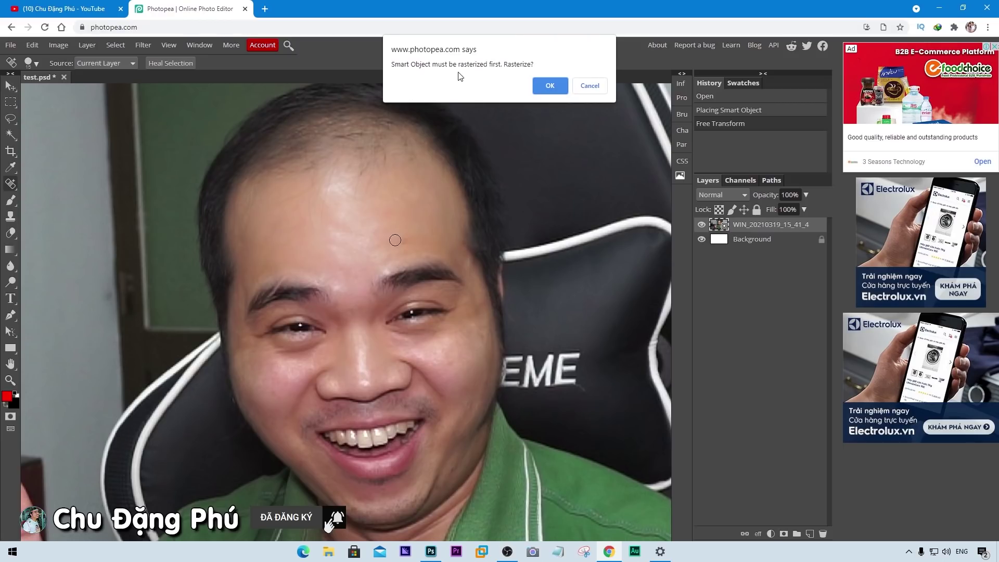
{"action": "left_click", "coordinate": [590, 85]}
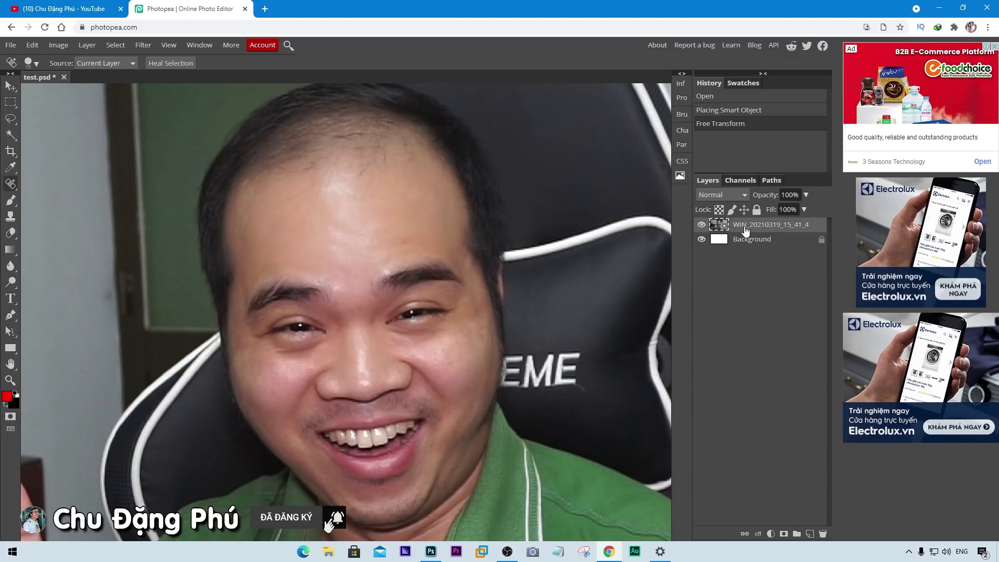
- Rasterize the portrait photo layer
{"action": "right_click", "coordinate": [745, 229]}
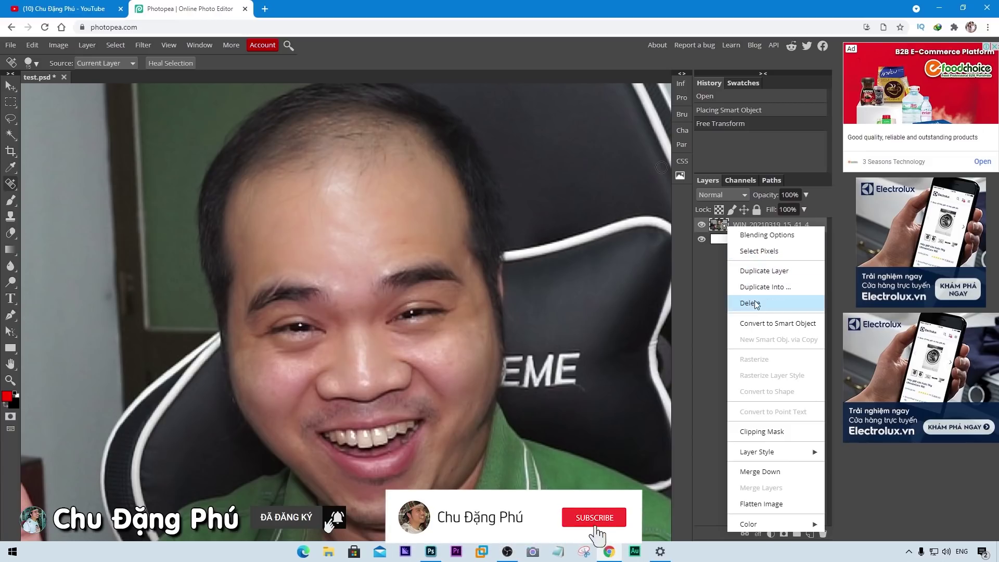
{"action": "right_click", "coordinate": [769, 458]}
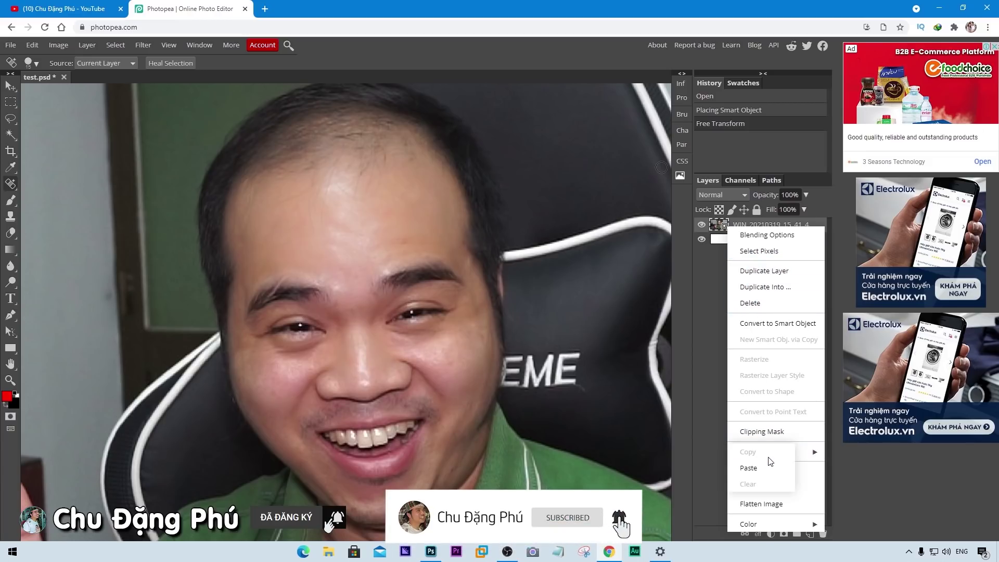
{"action": "left_click", "coordinate": [716, 355]}
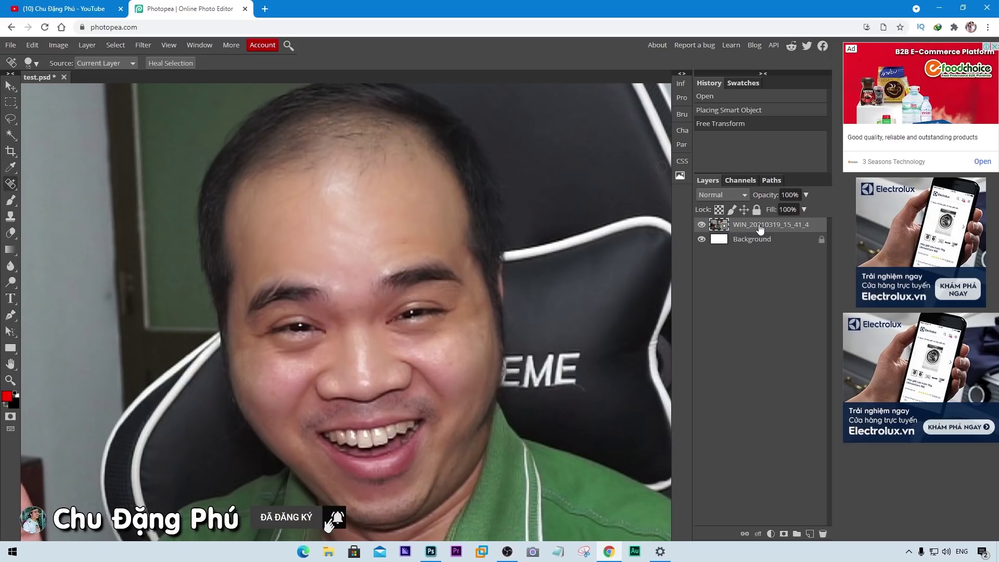
{"action": "right_click", "coordinate": [734, 225]}
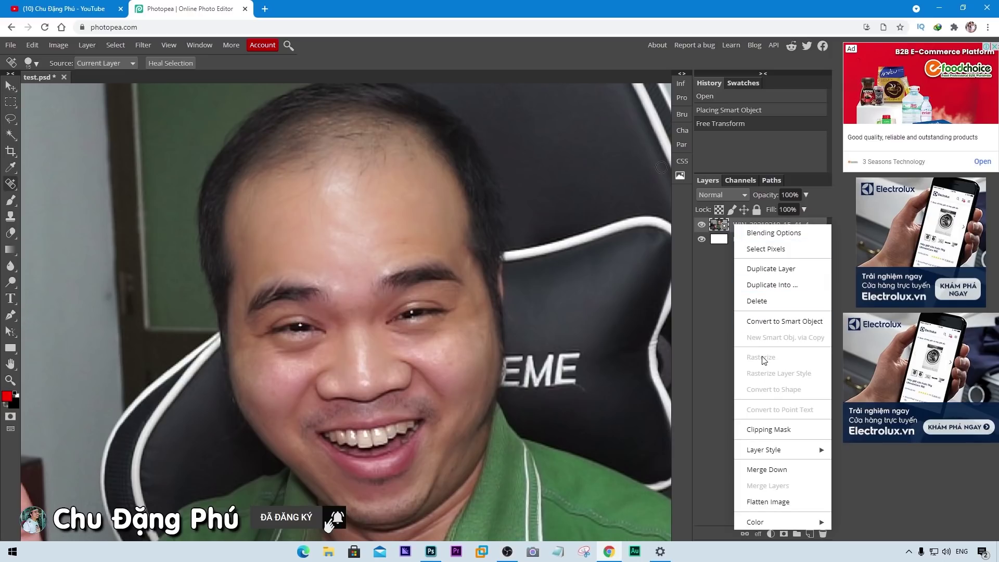
{"action": "left_click", "coordinate": [401, 247]}
- Heal blemishes on the forehead, cheeks, beside the nose and around the eyes
{"action": "left_click_drag", "start_coordinate": [398, 239], "coordinate": [422, 239]}
{"action": "left_click", "coordinate": [361, 252]}
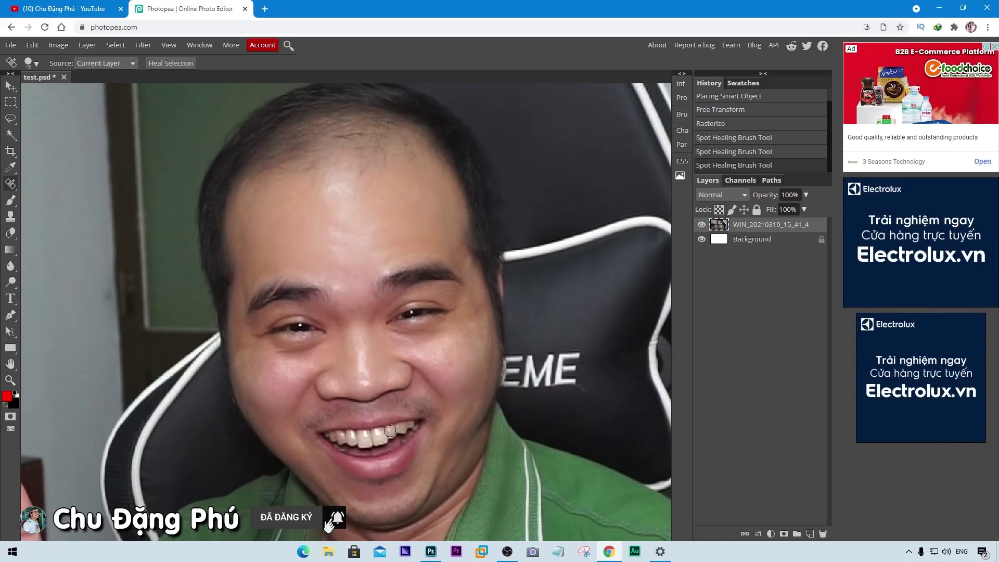
{"action": "left_click", "coordinate": [451, 364]}
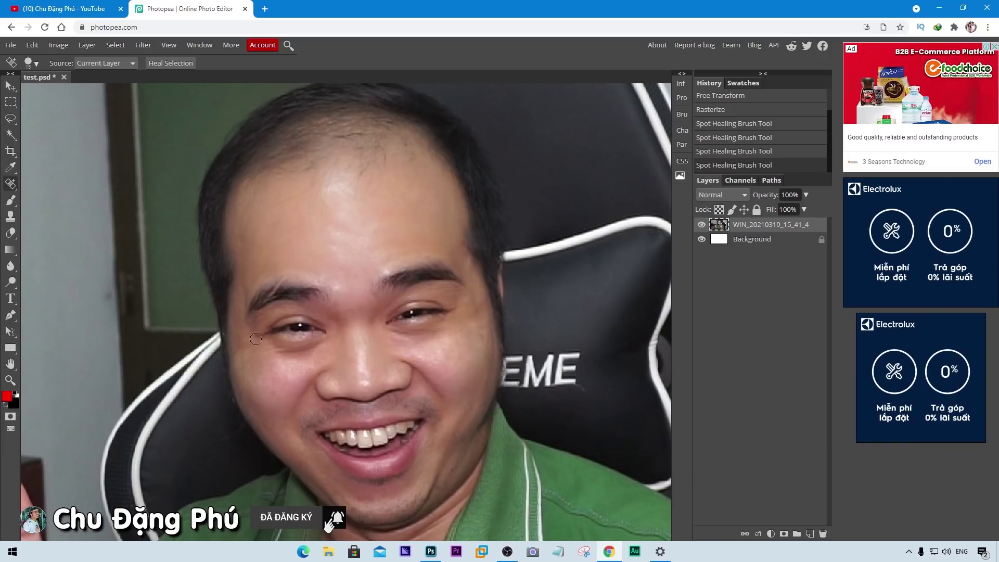
{"action": "left_click_drag", "start_coordinate": [249, 336], "coordinate": [264, 334]}
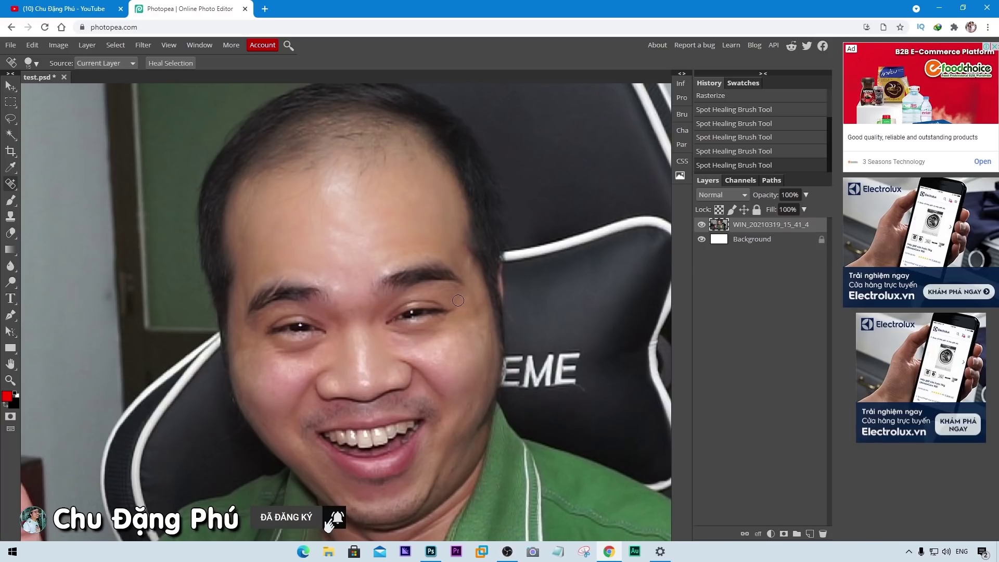
{"action": "left_click_drag", "start_coordinate": [452, 306], "coordinate": [451, 314]}
{"action": "left_click_drag", "start_coordinate": [296, 392], "coordinate": [293, 416]}
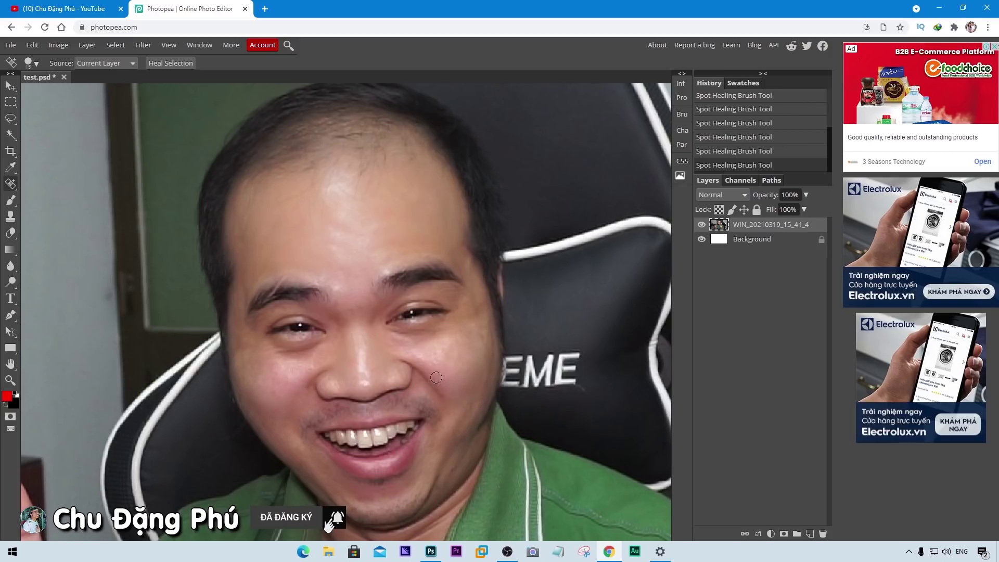
{"action": "left_click_drag", "start_coordinate": [402, 359], "coordinate": [436, 390]}
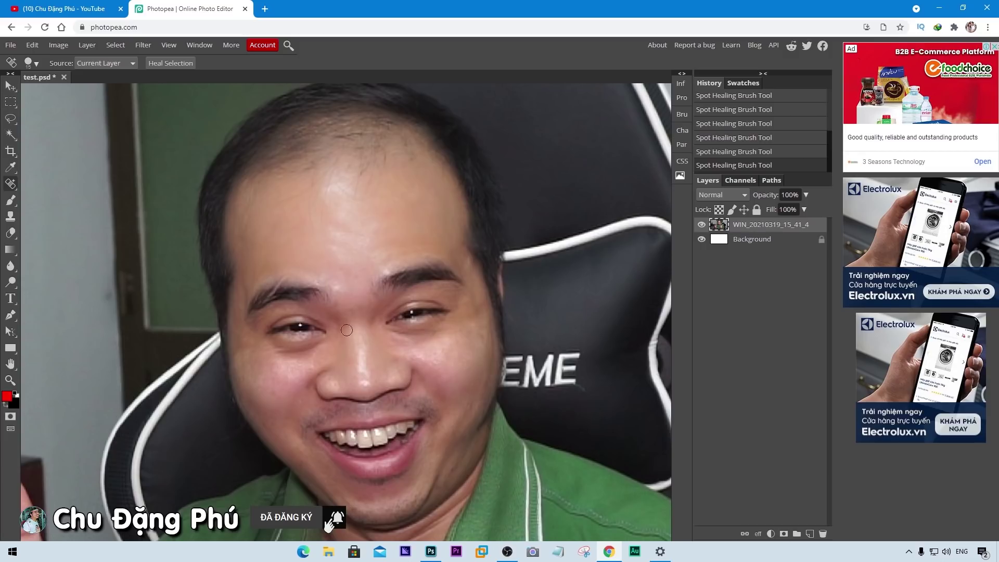
{"action": "mouse_move", "coordinate": [312, 186]}
{"action": "left_mouse_down"}
{"action": "mouse_move", "coordinate": [283, 191]}
{"action": "mouse_move", "coordinate": [315, 232]}
{"action": "left_mouse_up"}
{"action": "mouse_move", "coordinate": [332, 188]}
{"action": "left_mouse_down"}
{"action": "mouse_move", "coordinate": [316, 228]}
{"action": "mouse_move", "coordinate": [354, 203]}
{"action": "left_mouse_up"}
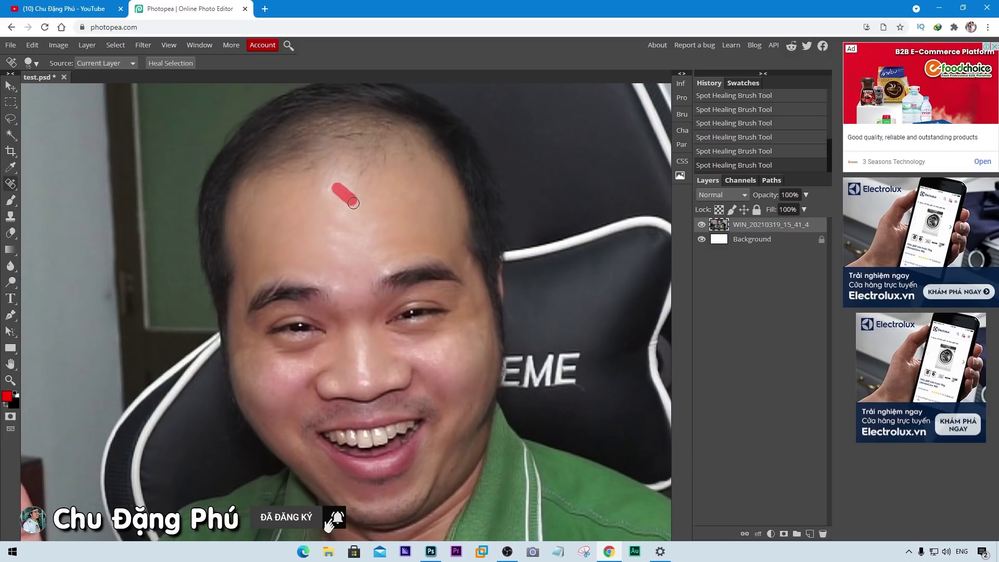
{"action": "right_click", "coordinate": [10, 183]}
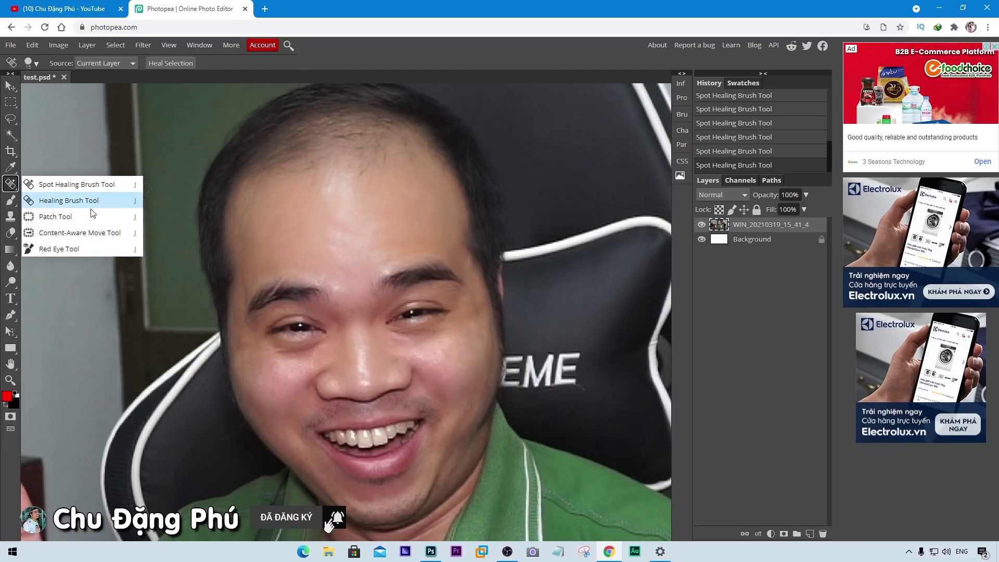